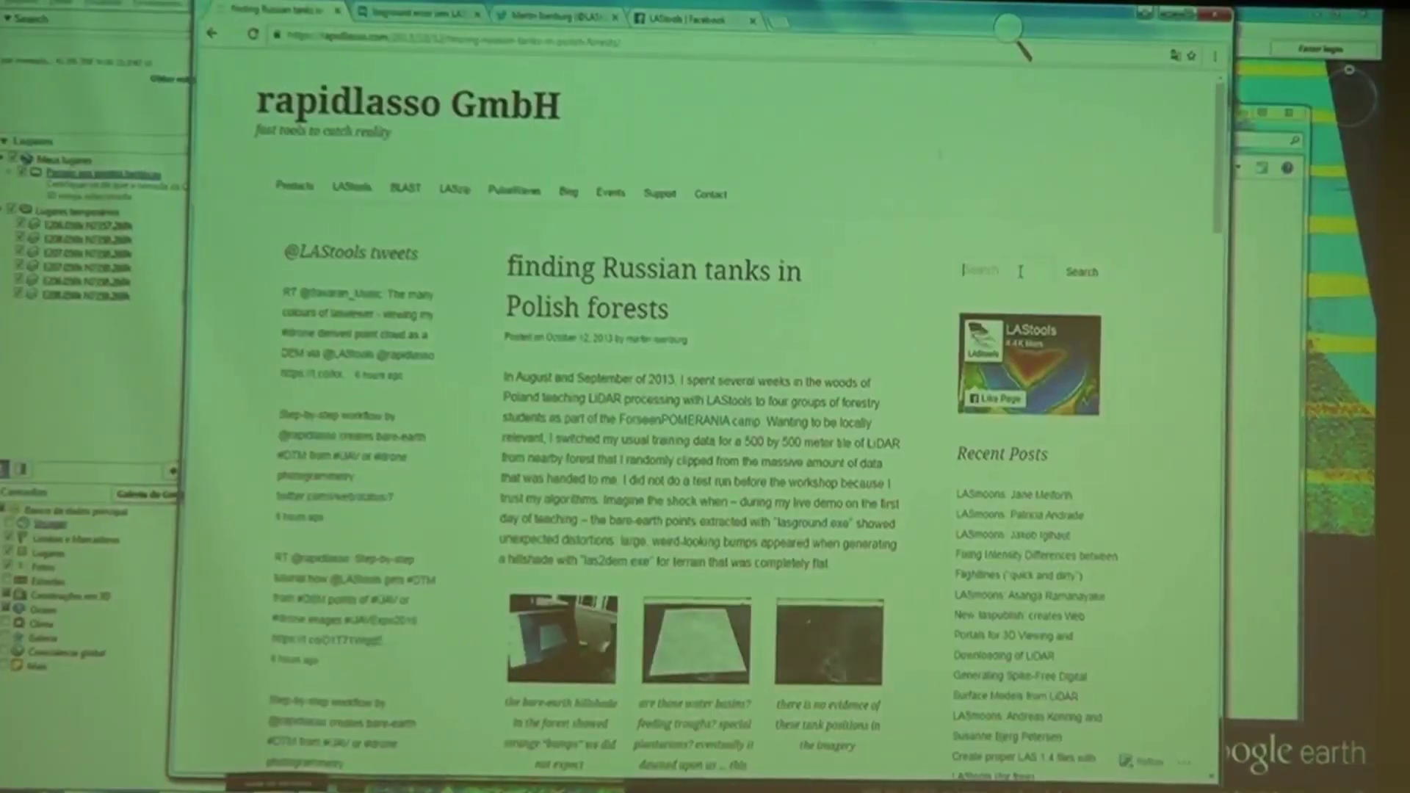
Step: Search the rapidlasso blog for 'buffers'
click(1019, 271)
text(buffers)
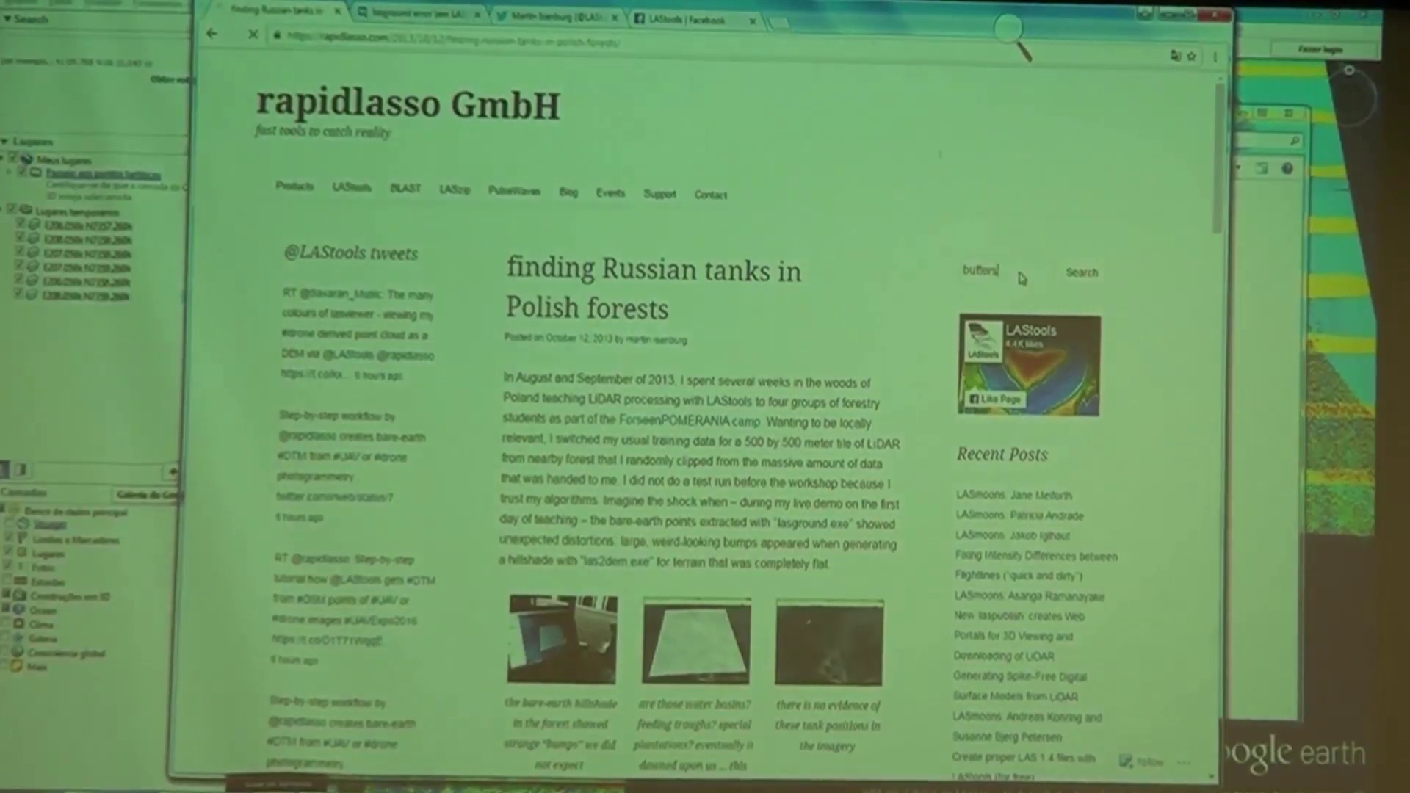
key(Return)
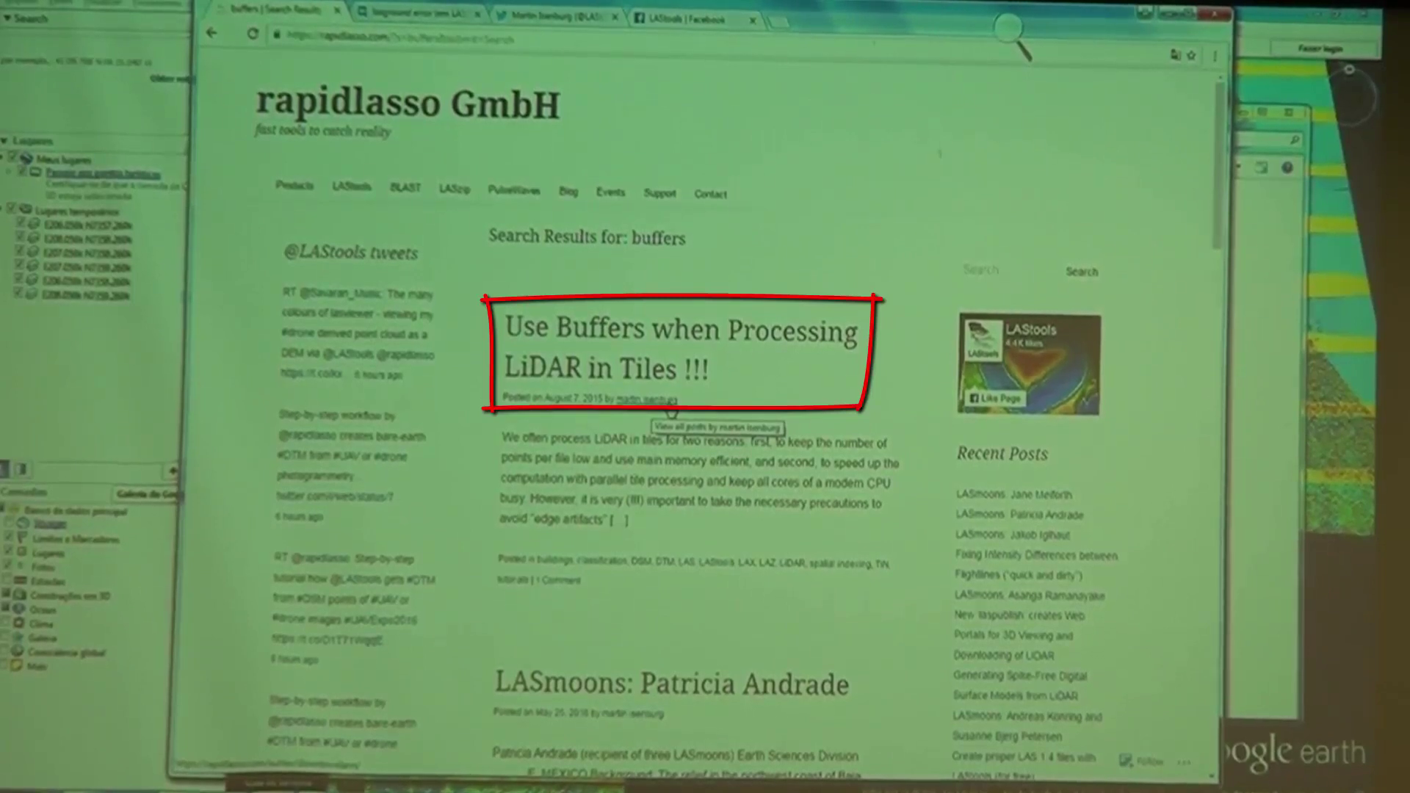
Step: Open the 'Use Buffers when Processing LiDAR in Tiles' post in a maximized browser and scroll down to its drawing
click(660, 328)
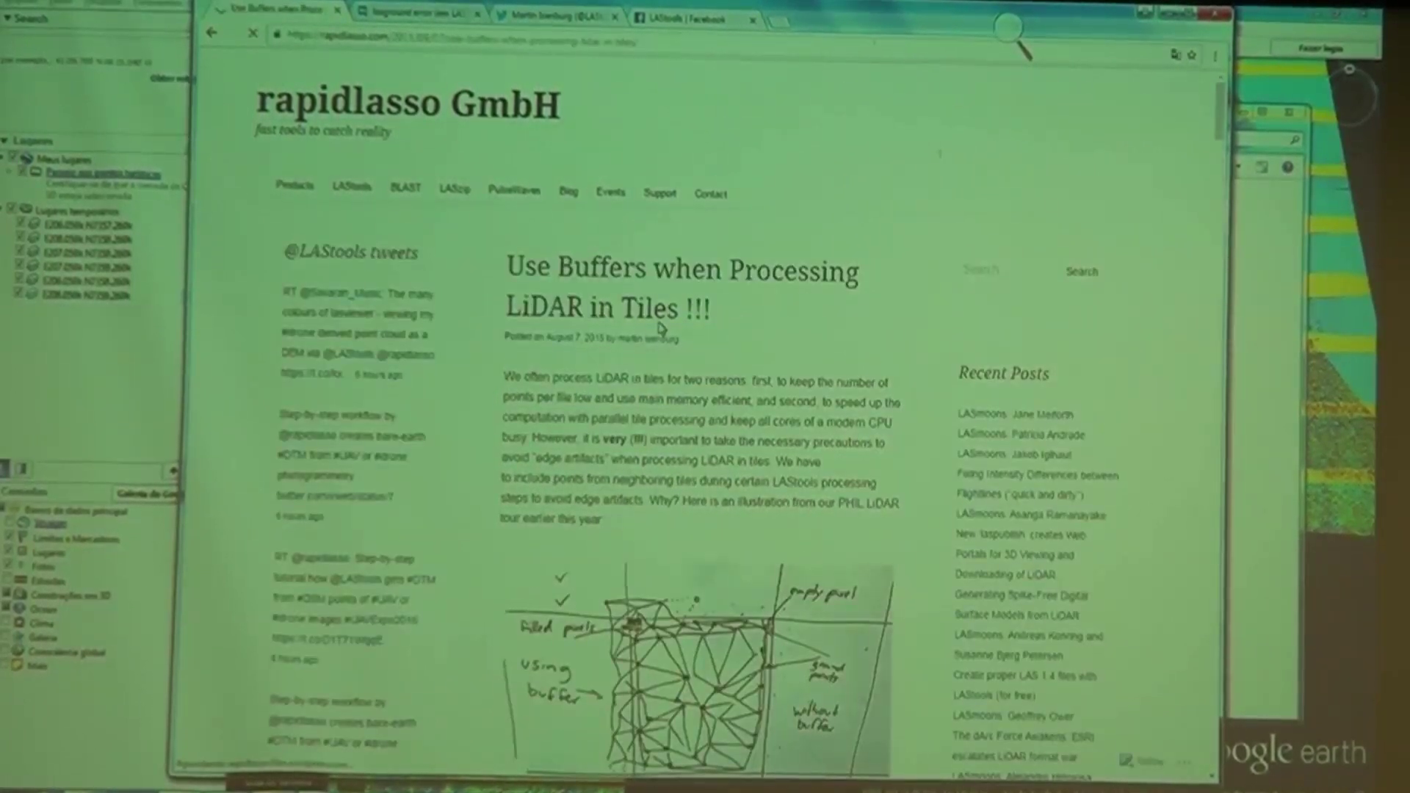
key(super+Up)
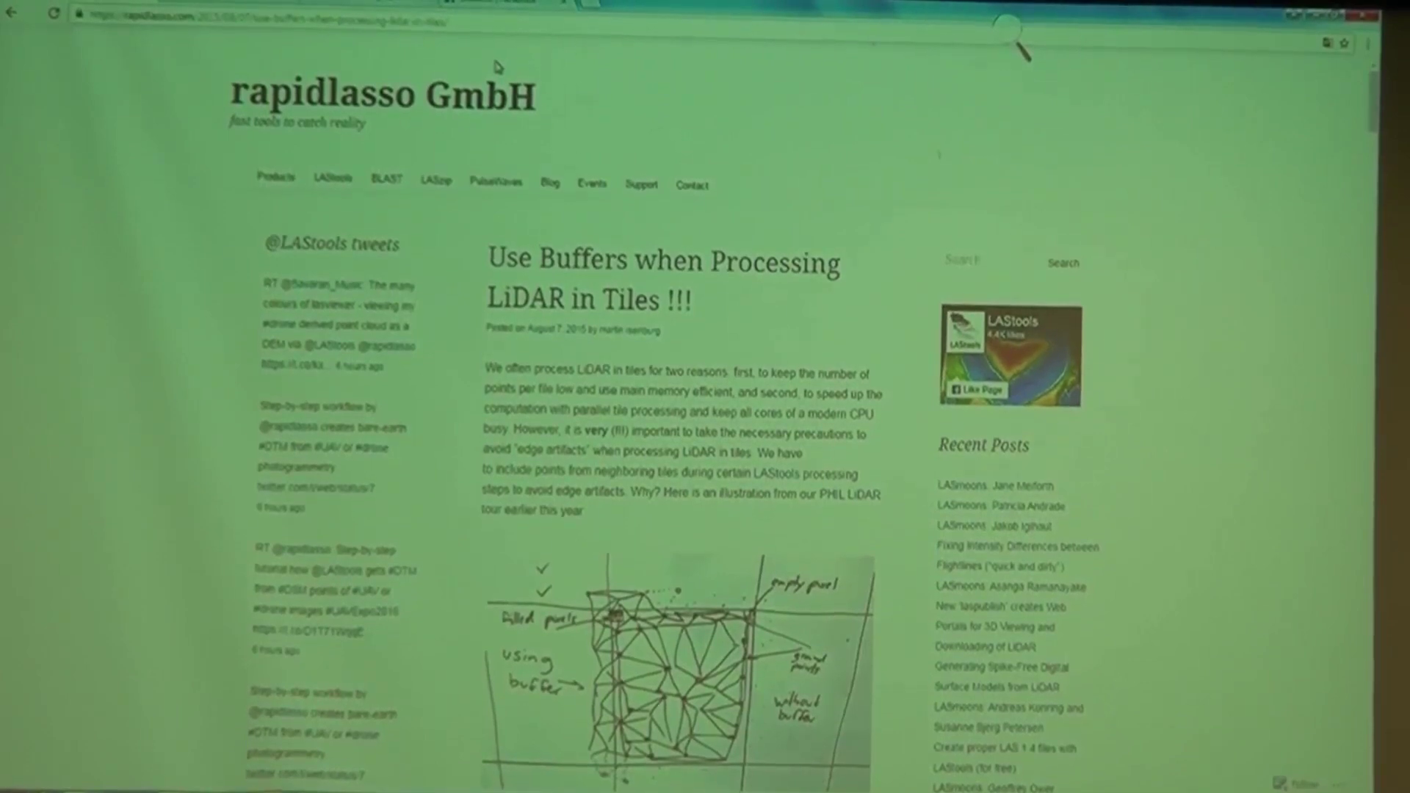
scroll(530, 510, down, 2)
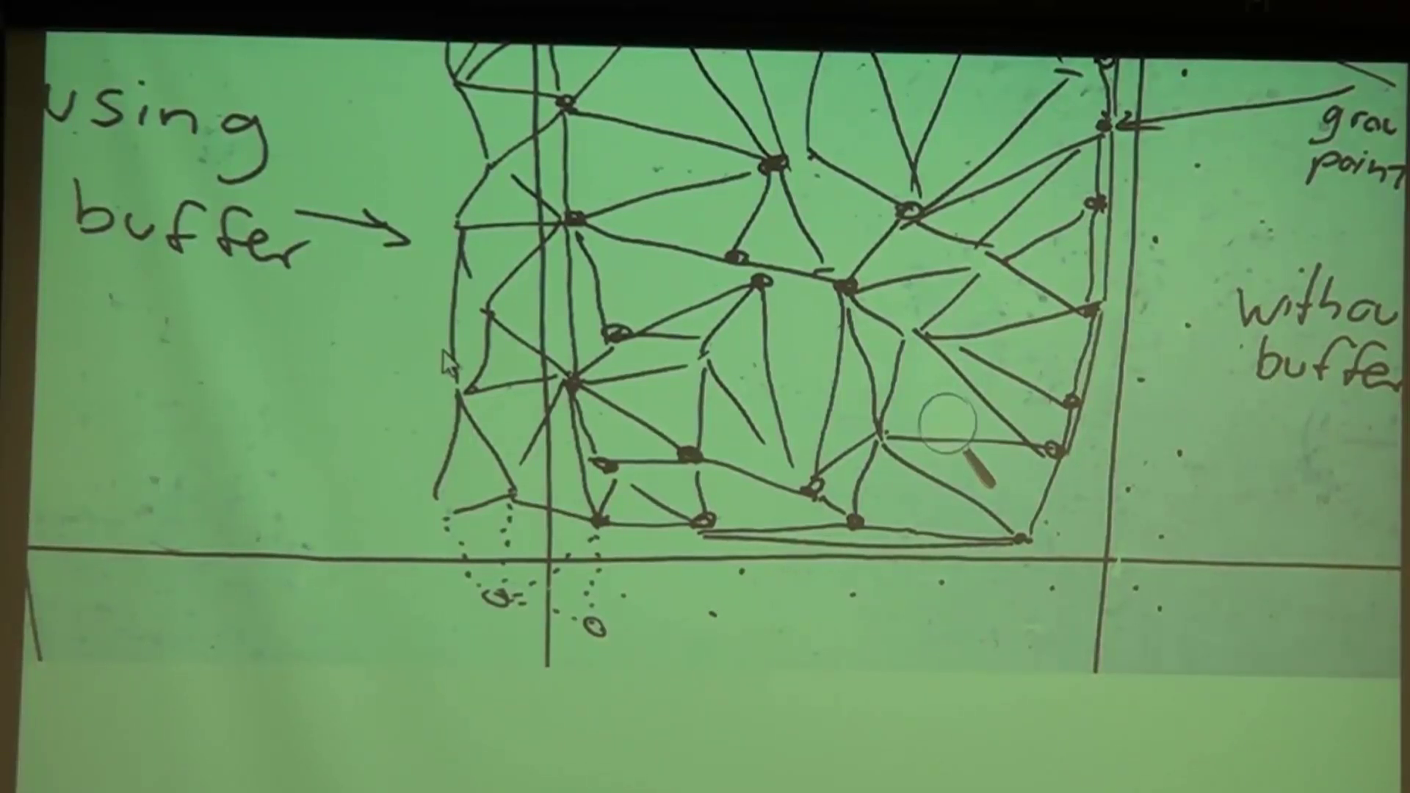
Step: Launch lastile.exe from the LAStools bin folder on drive E
scroll(448, 363, up, 5)
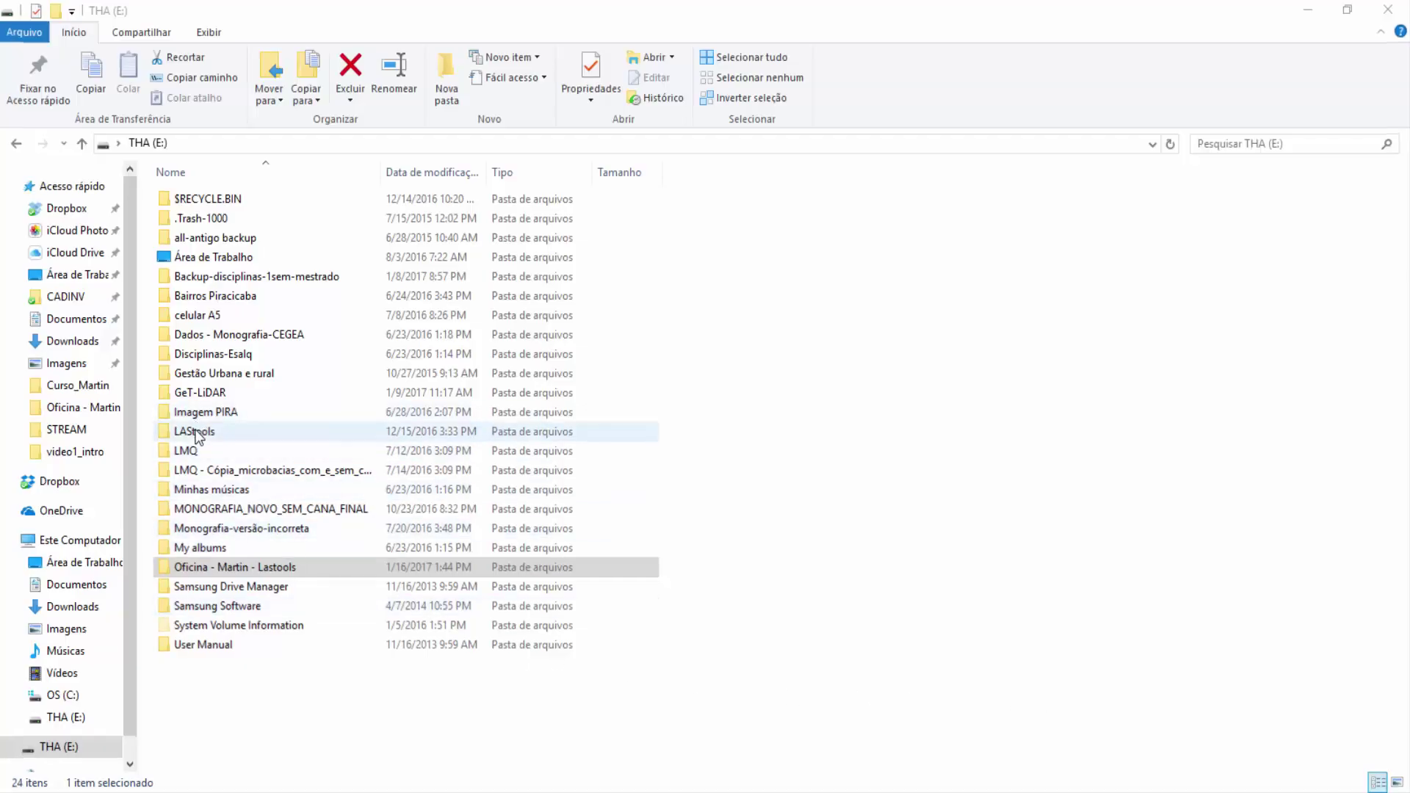
double_click(194, 432)
double_click(193, 491)
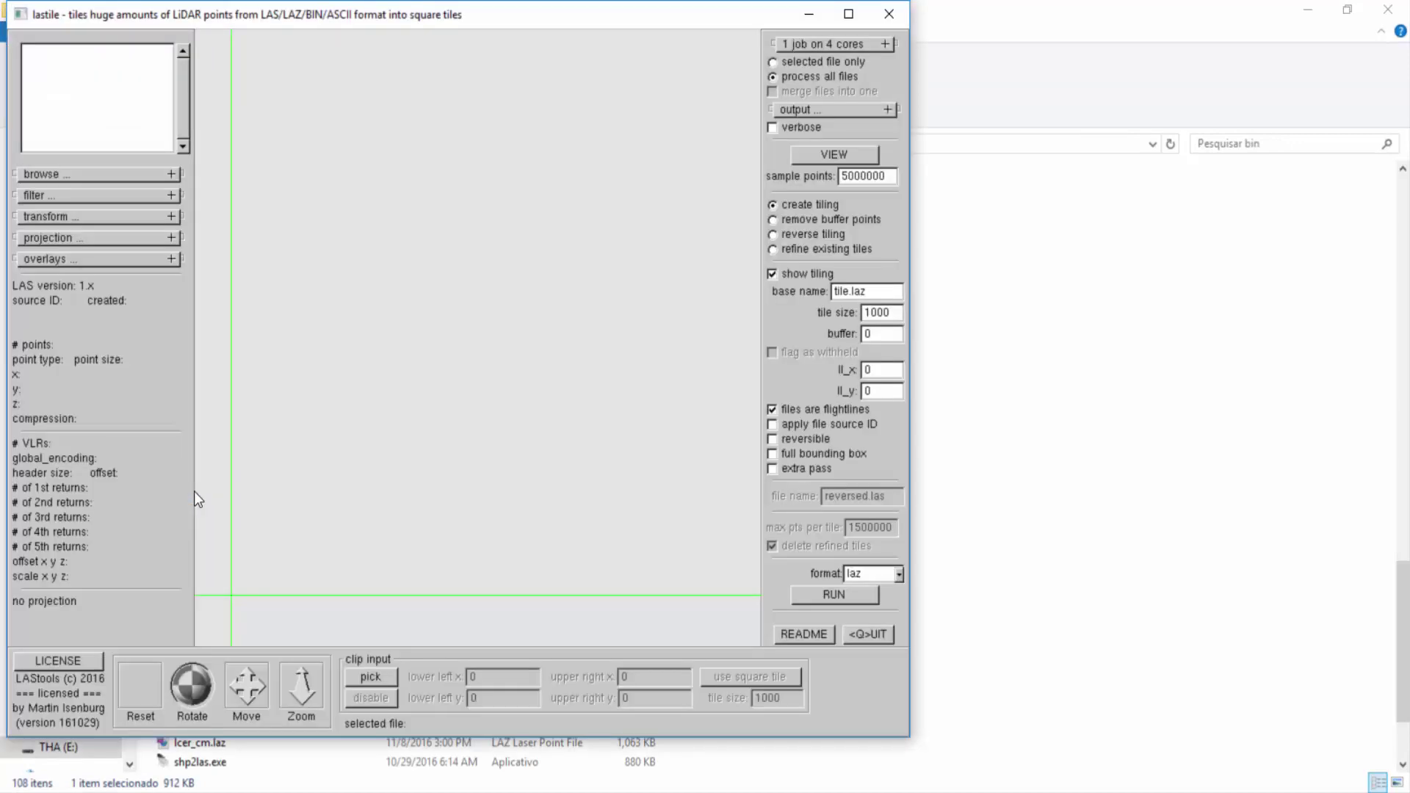
Step: Load the six CODL .laz files from brazil\2013\1_raw as lastile input
click(845, 22)
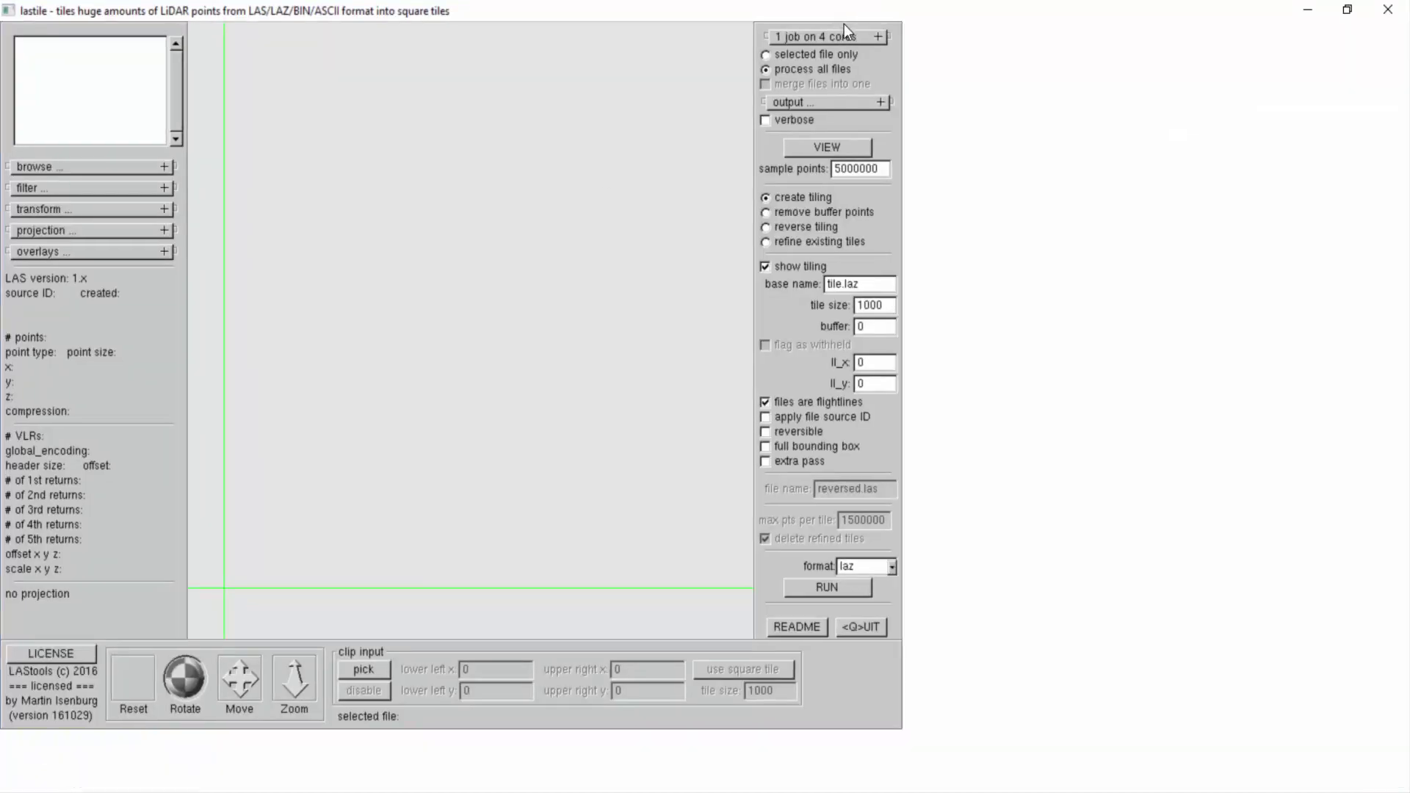
click(164, 169)
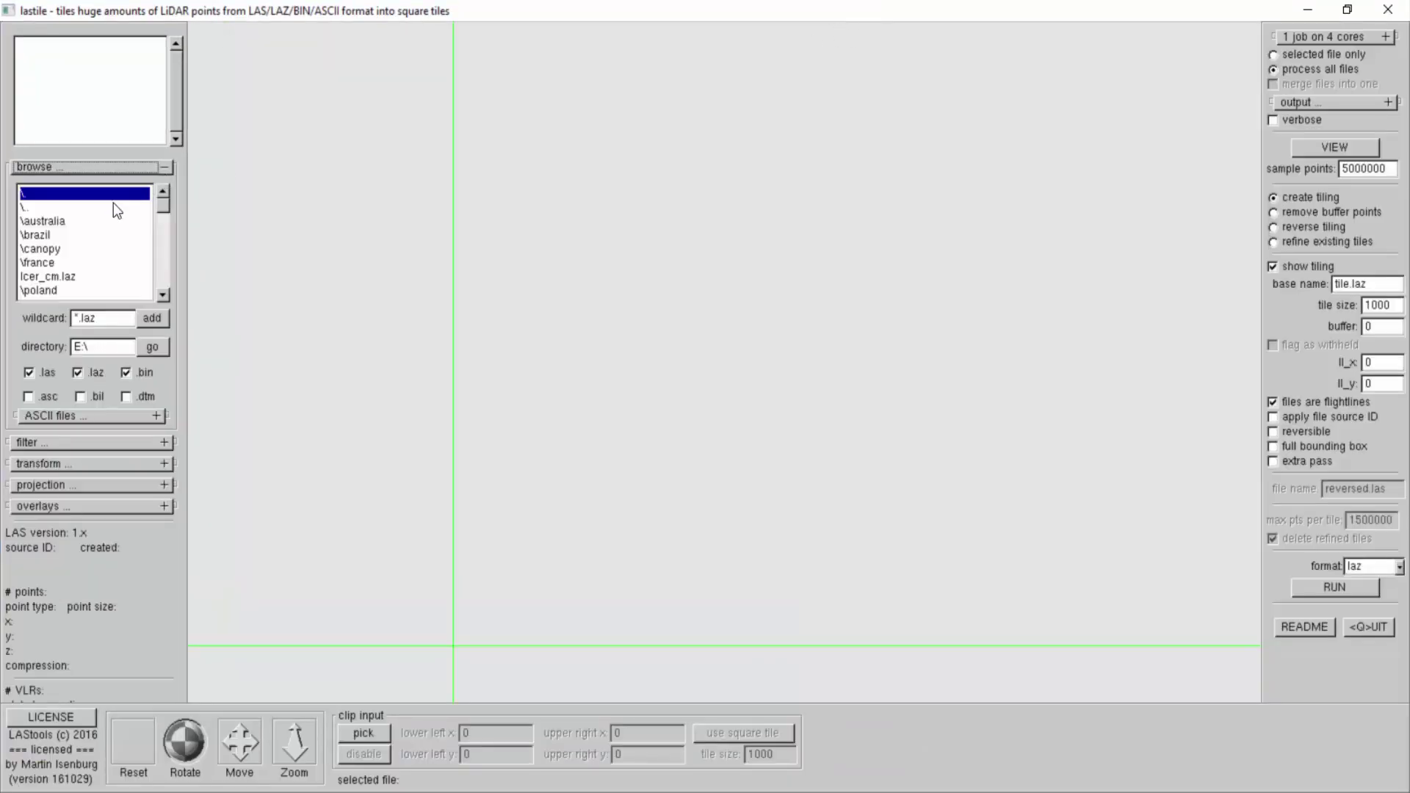
double_click(43, 222)
click(43, 222)
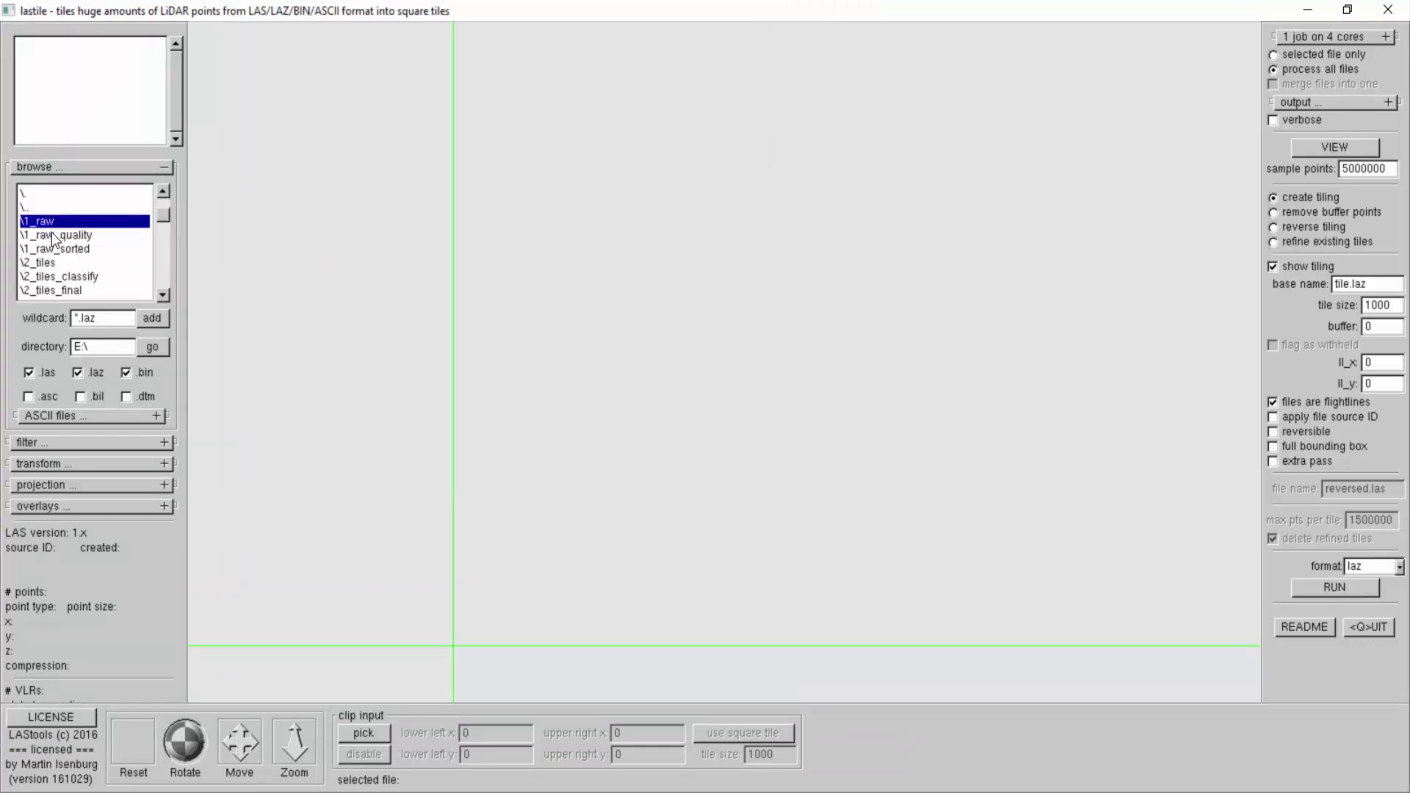
double_click(64, 246)
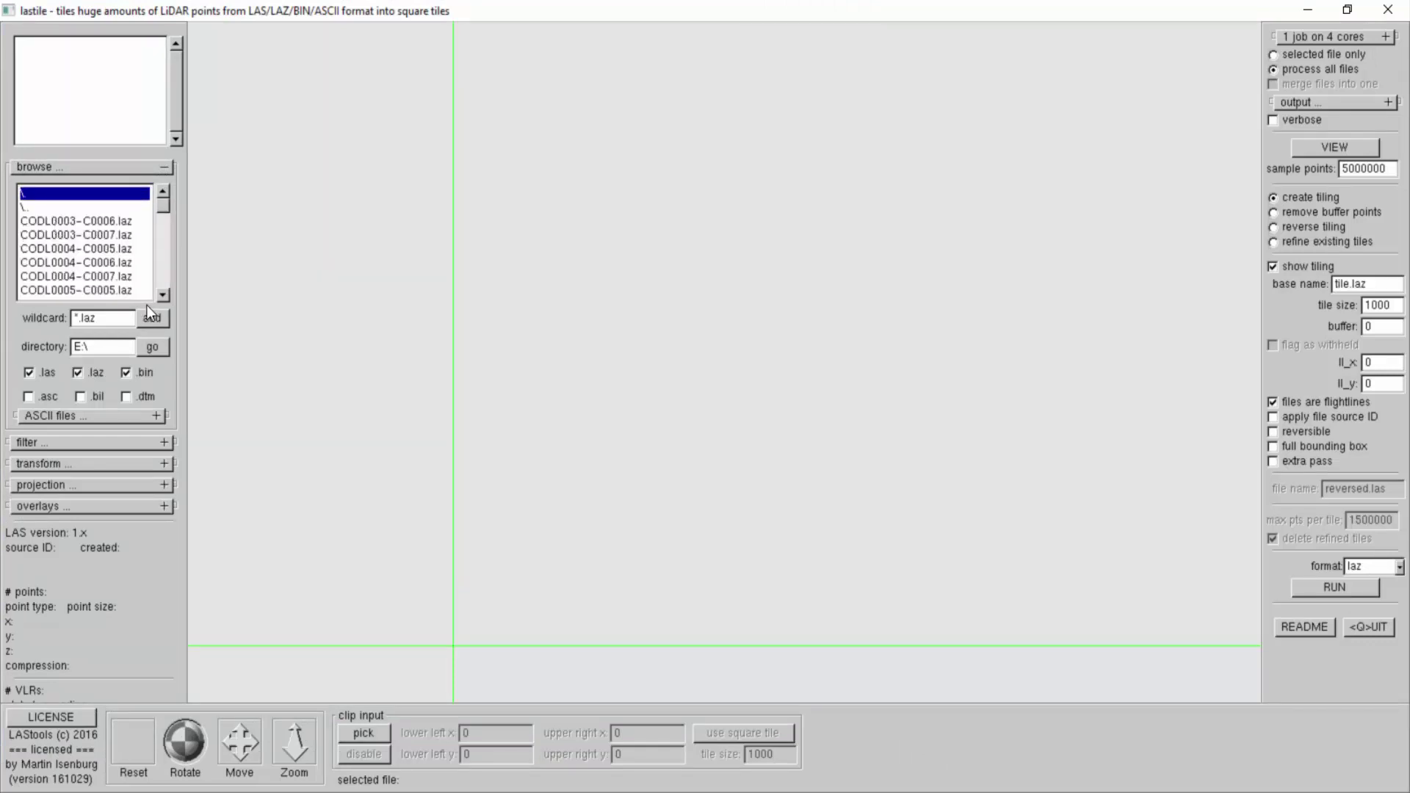
click(116, 265)
click(149, 317)
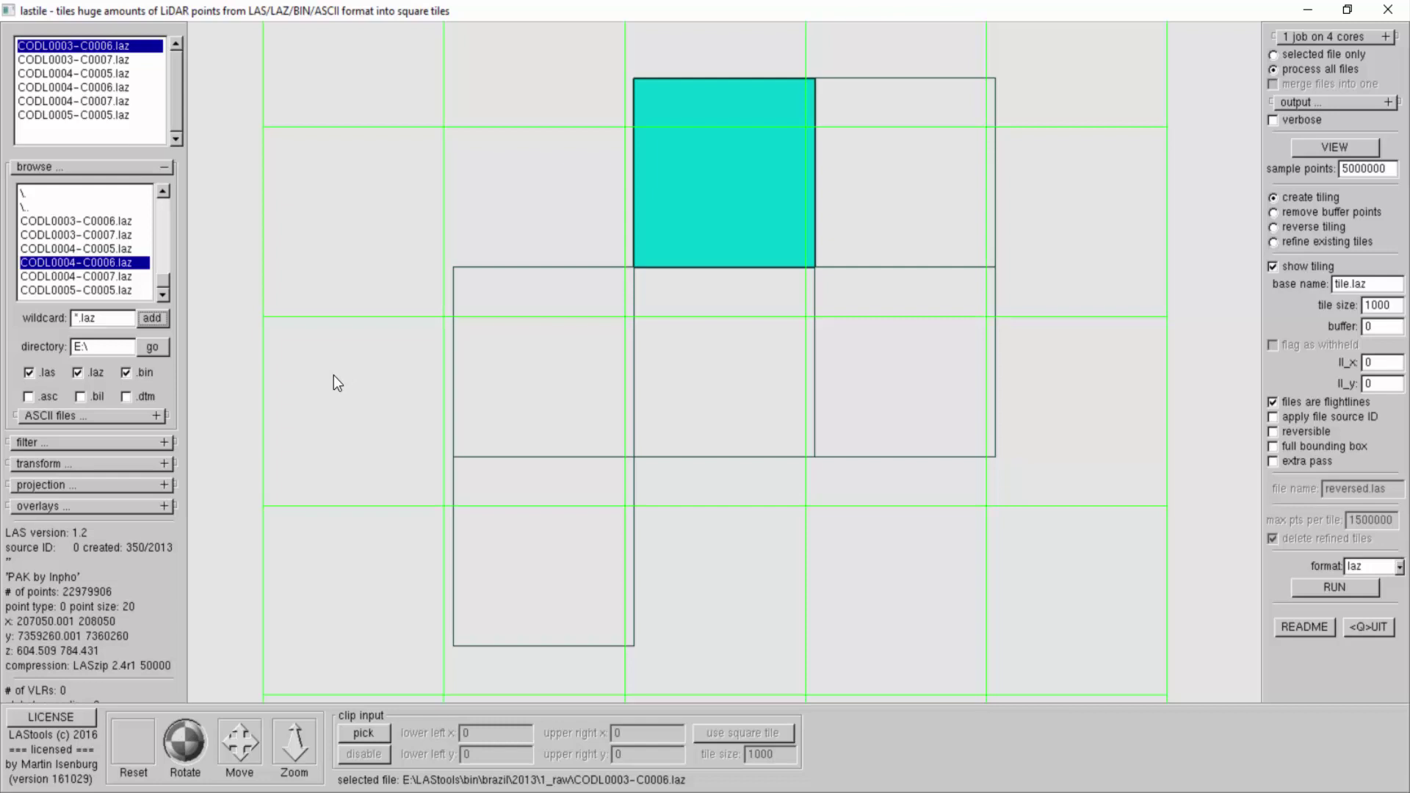
Step: Change the tile size from 1000 to 500 and set the buffer to 25
drag(1374, 305, 1349, 307)
click(1368, 328)
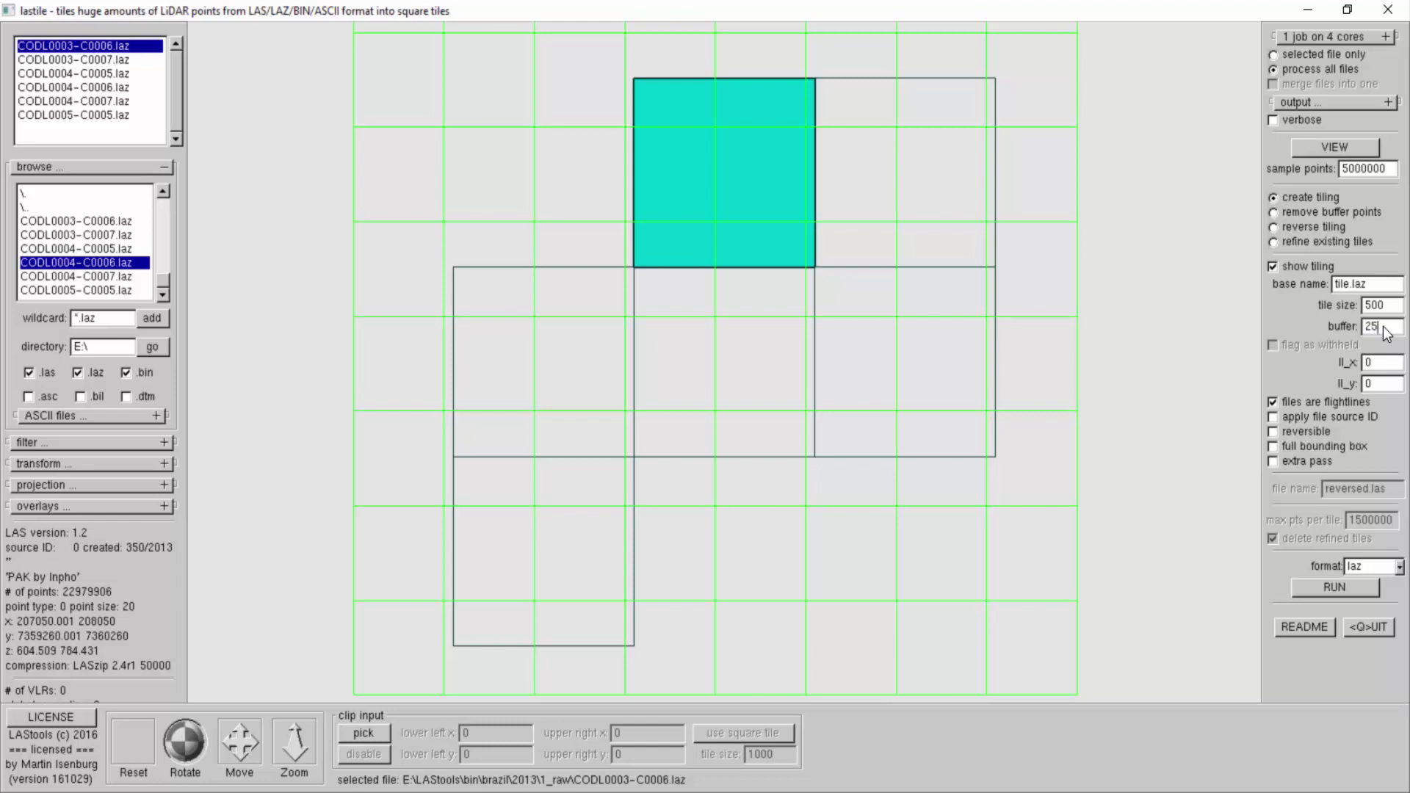
click(1398, 305)
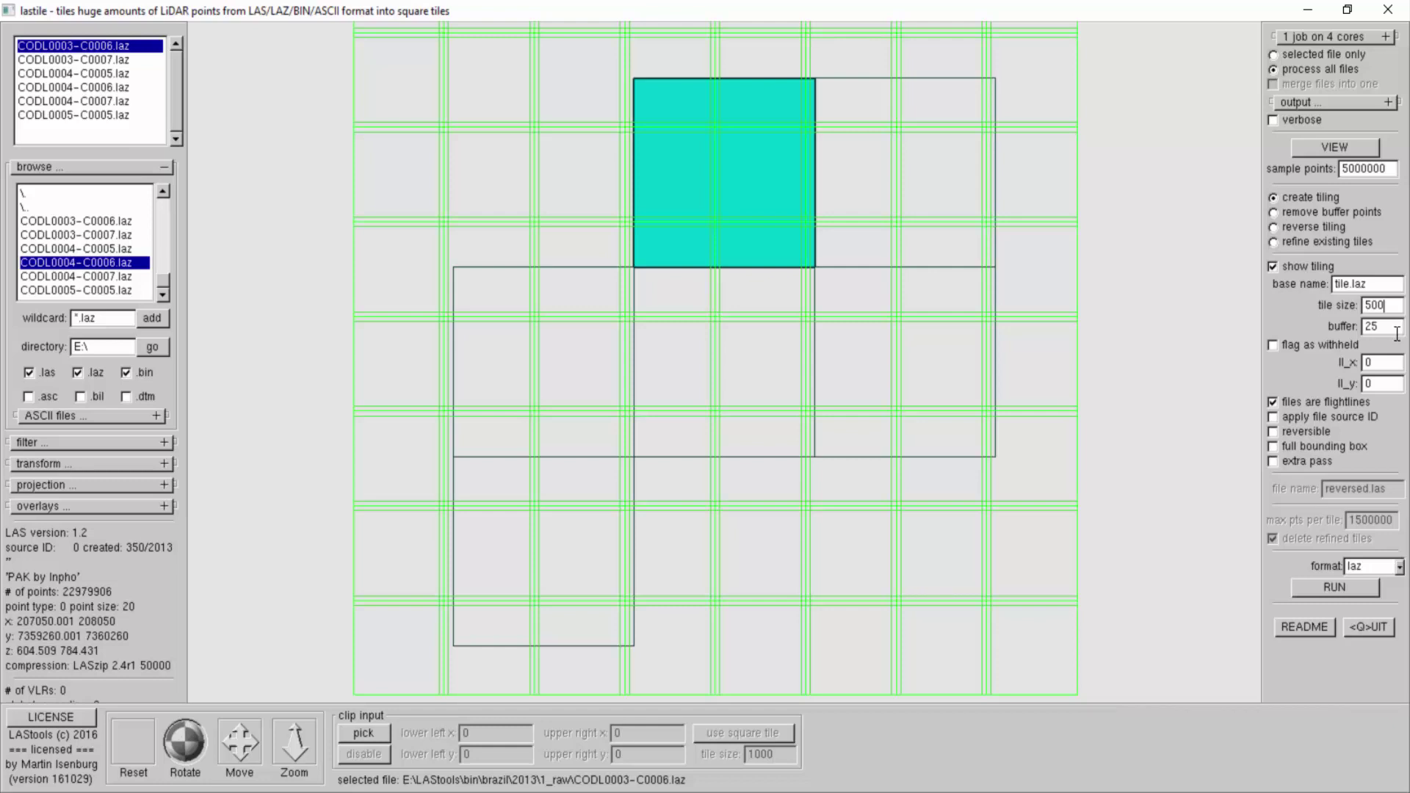
Step: Uncheck 'files are flightlines' and set the output directory to the 2_tiles folder
click(1271, 402)
click(1379, 105)
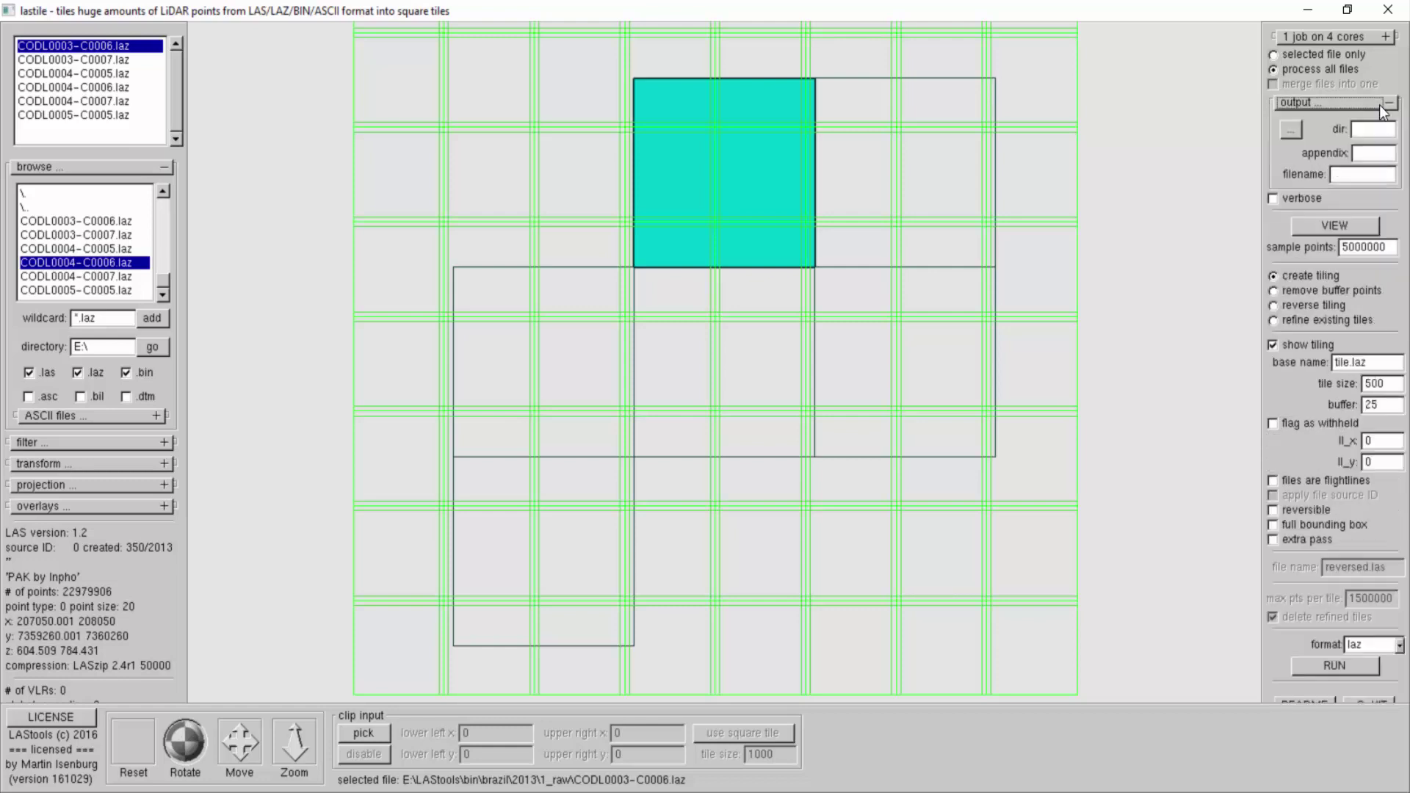
click(1289, 131)
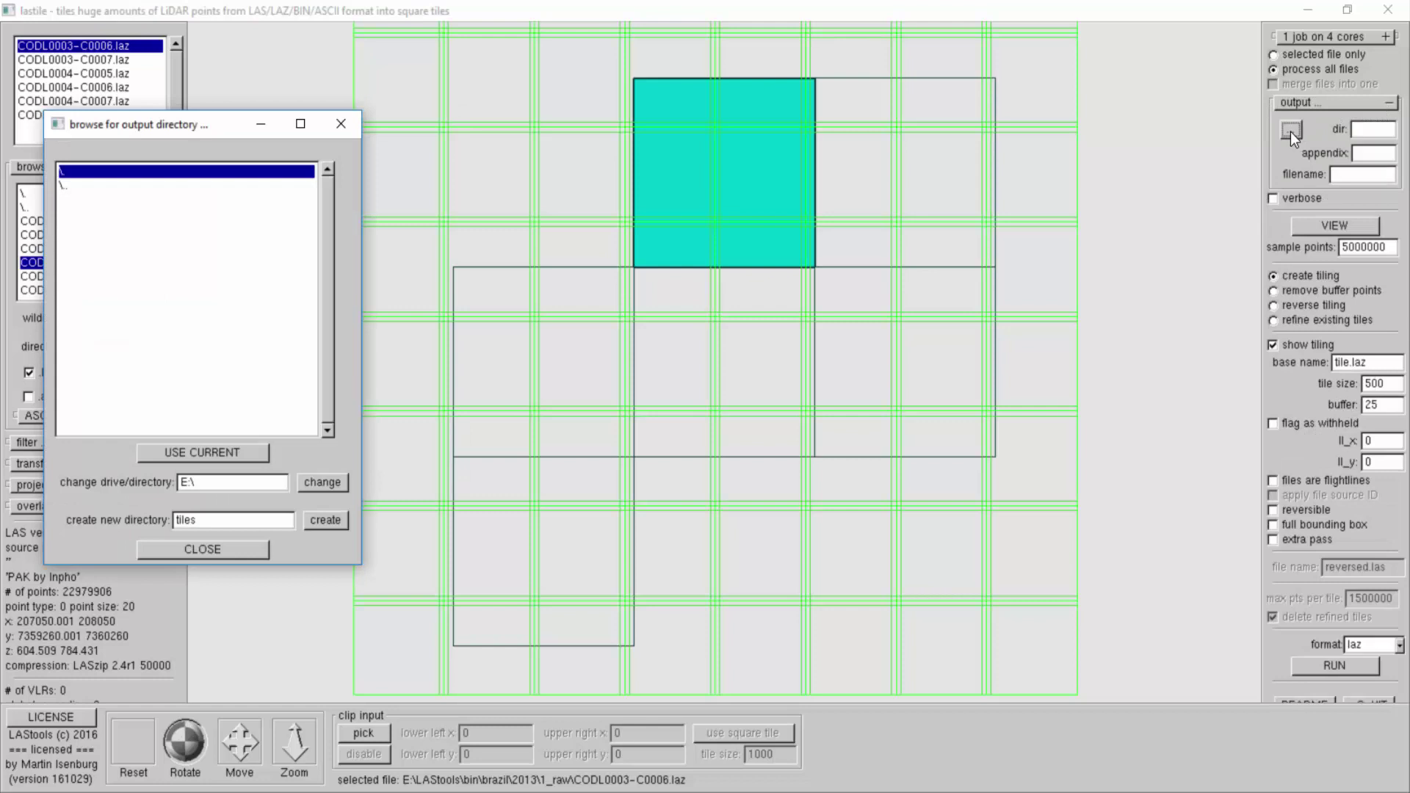
double_click(85, 240)
click(194, 456)
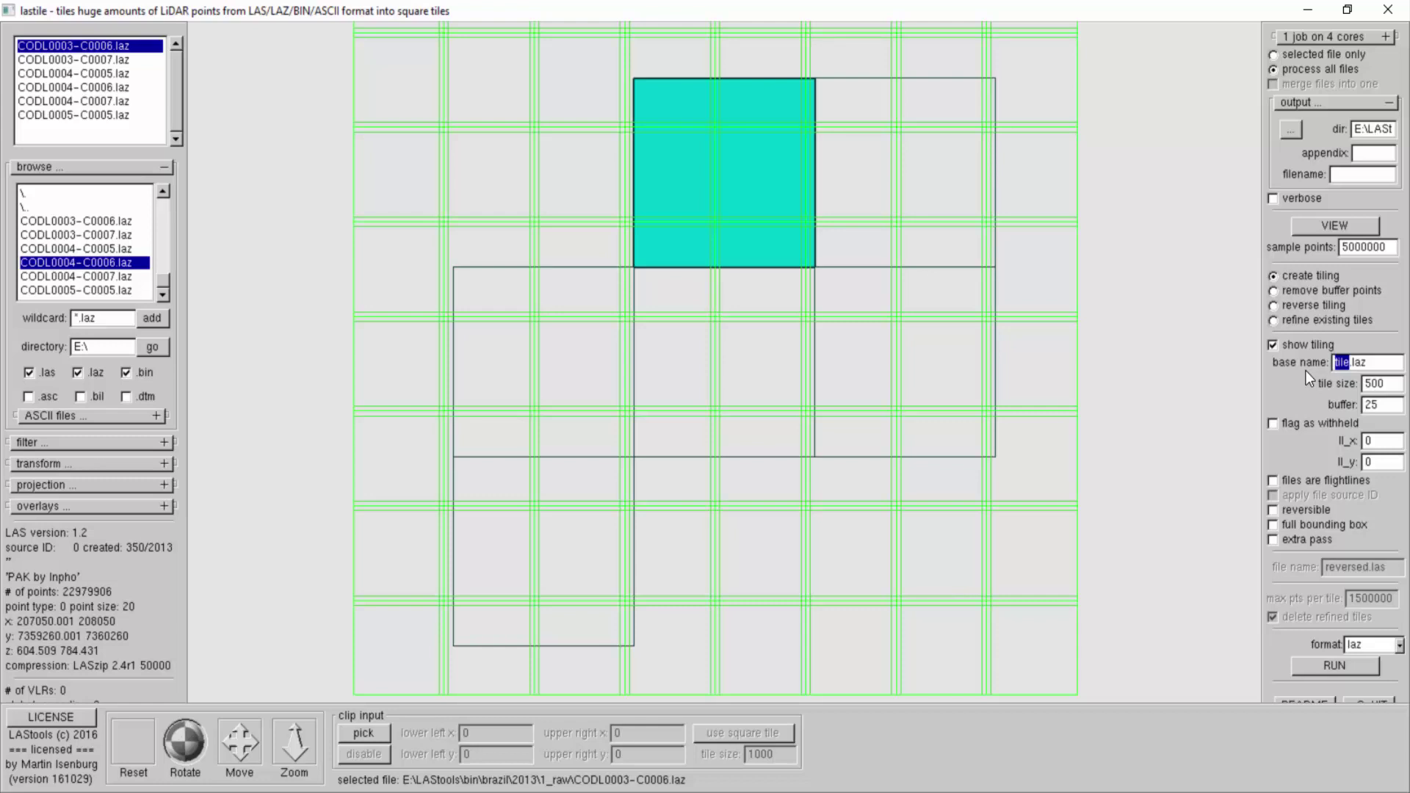
Step: Replace 'tile' with 'wkswm' so the output base name reads wkswm.laz
text(wkswm)
Step: Set the projection type to EPSG code with the NZGD2000 coordinate system
click(161, 484)
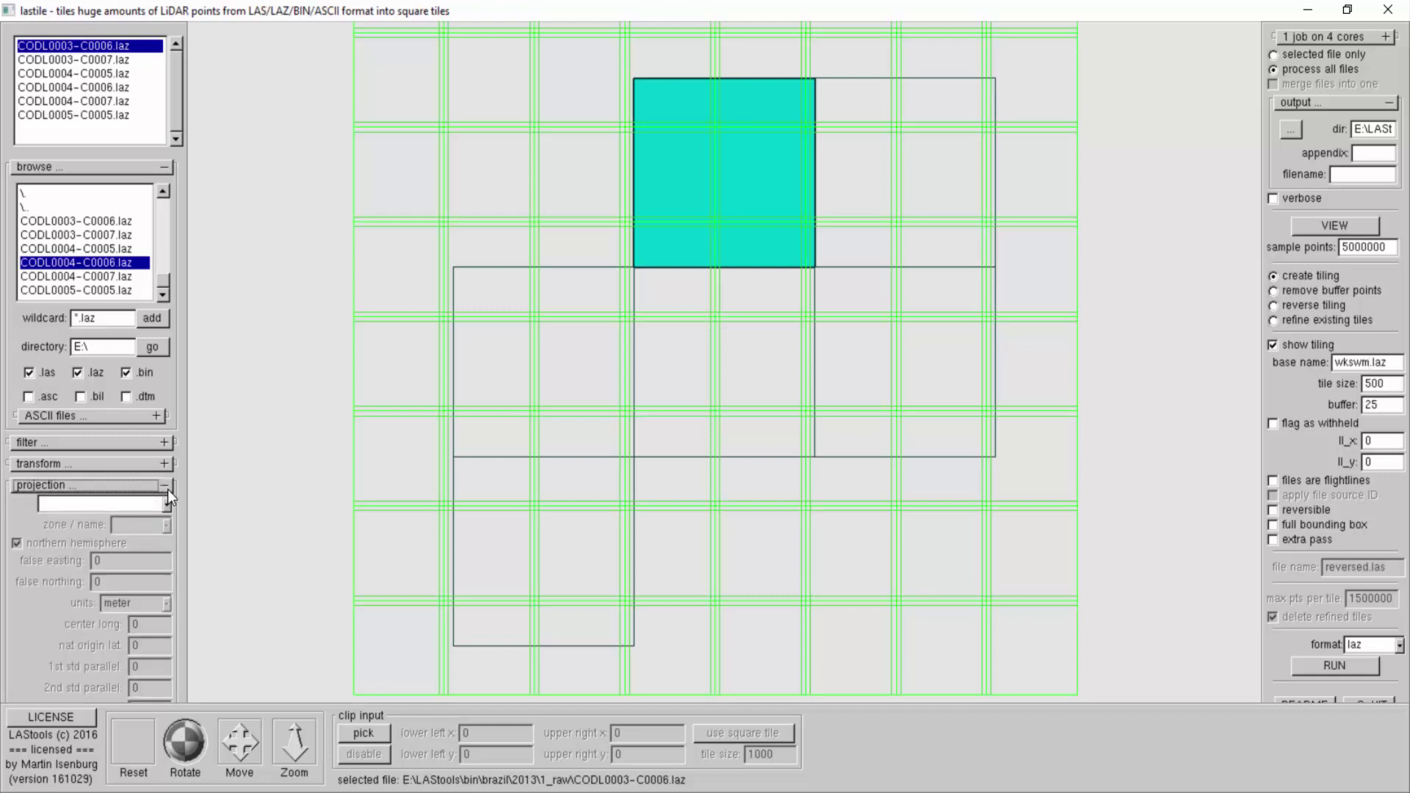
click(166, 501)
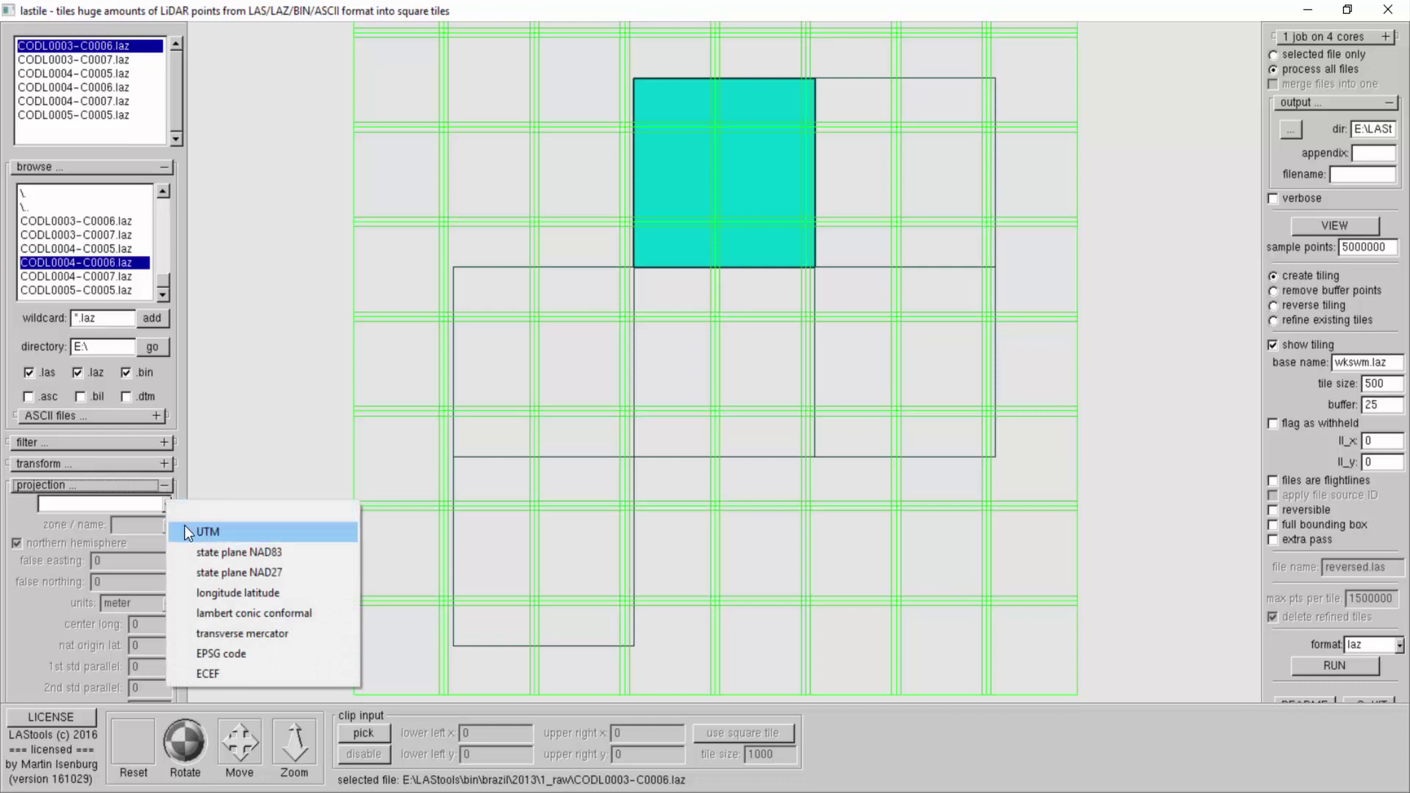
click(184, 527)
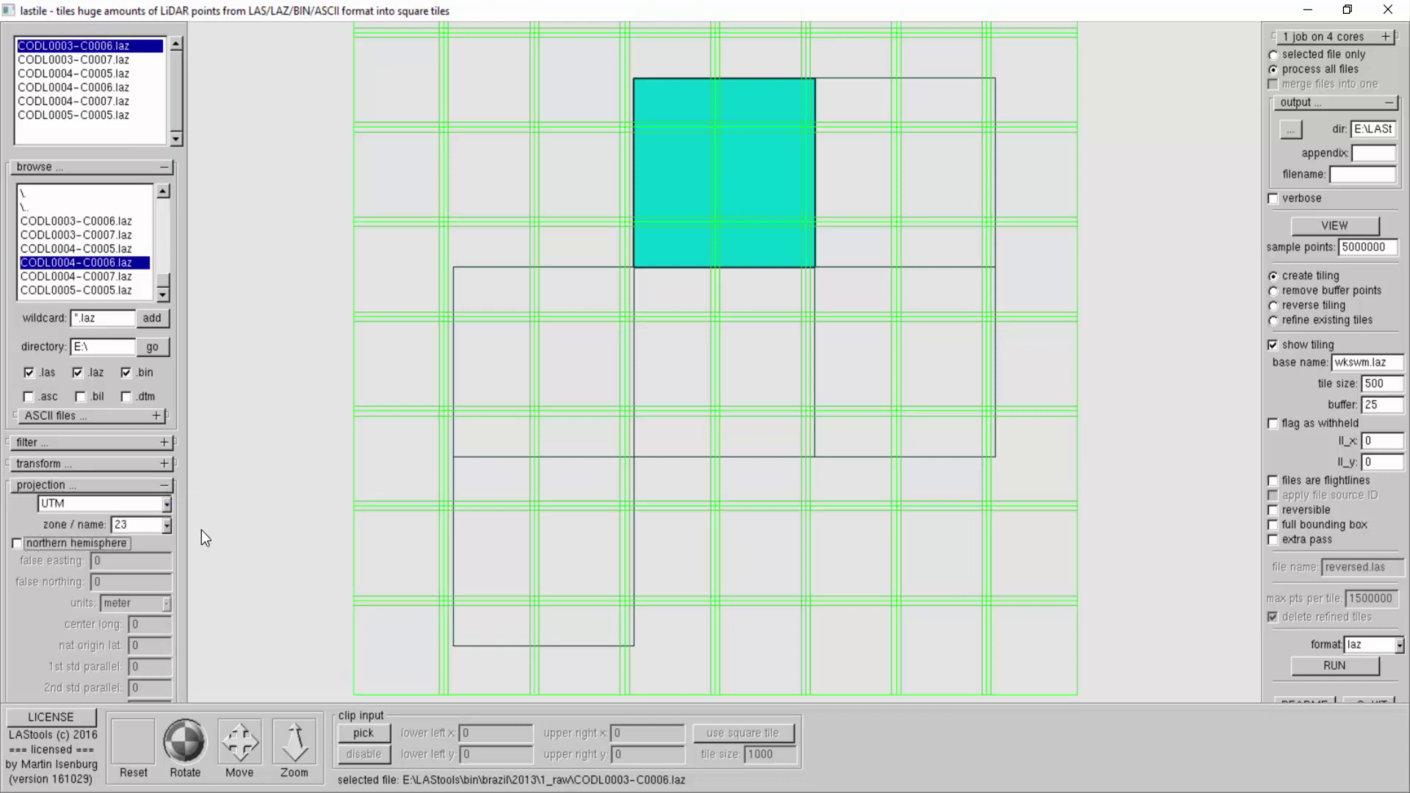
click(164, 167)
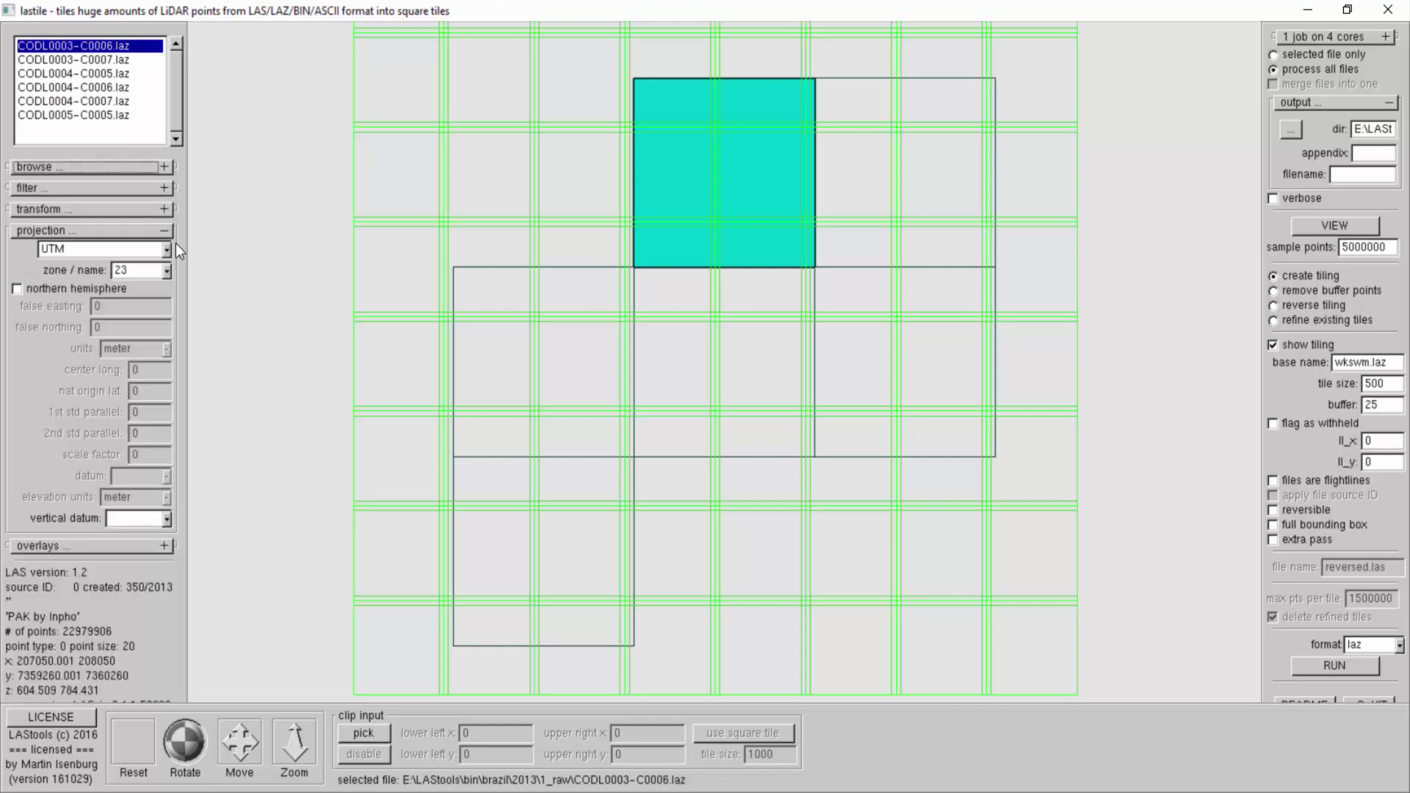
click(166, 253)
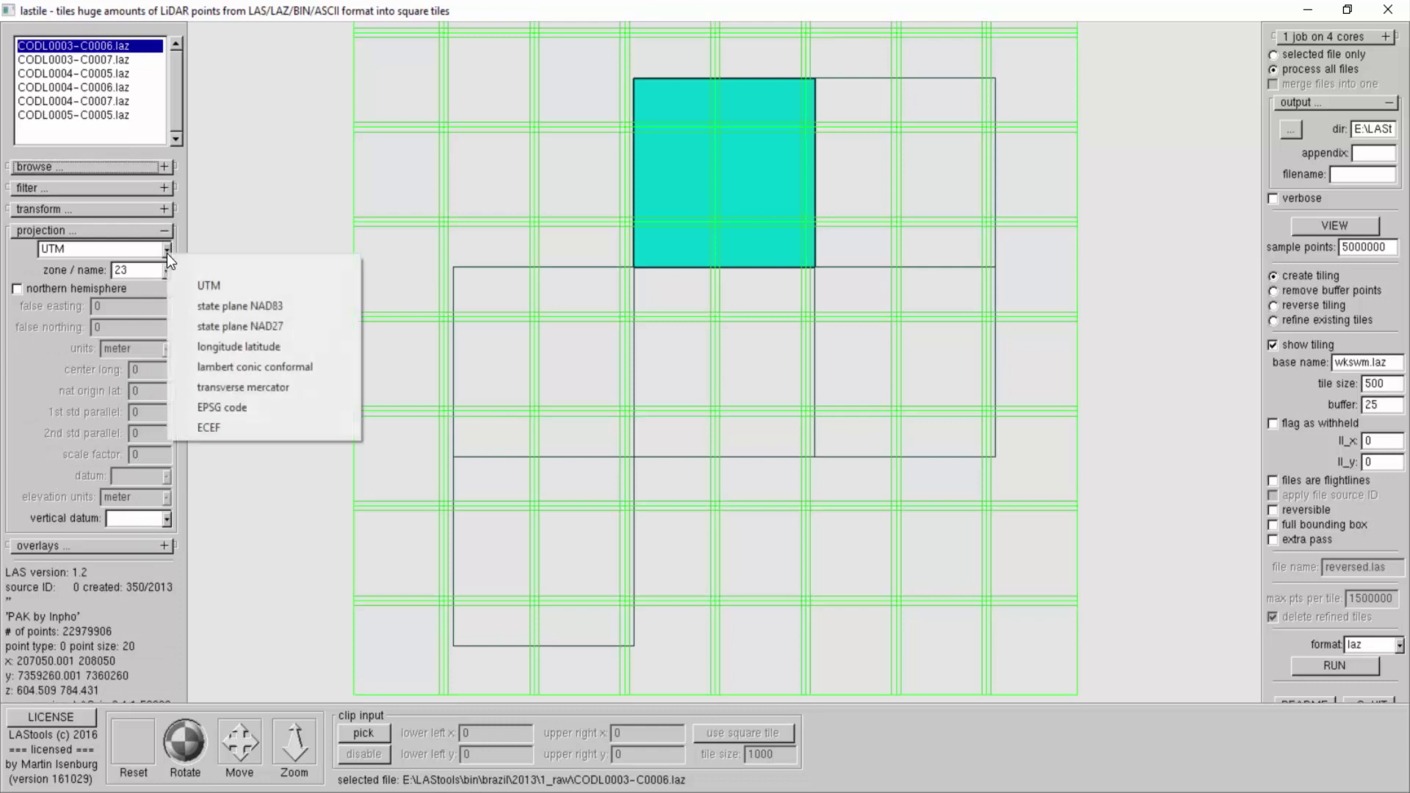
click(215, 408)
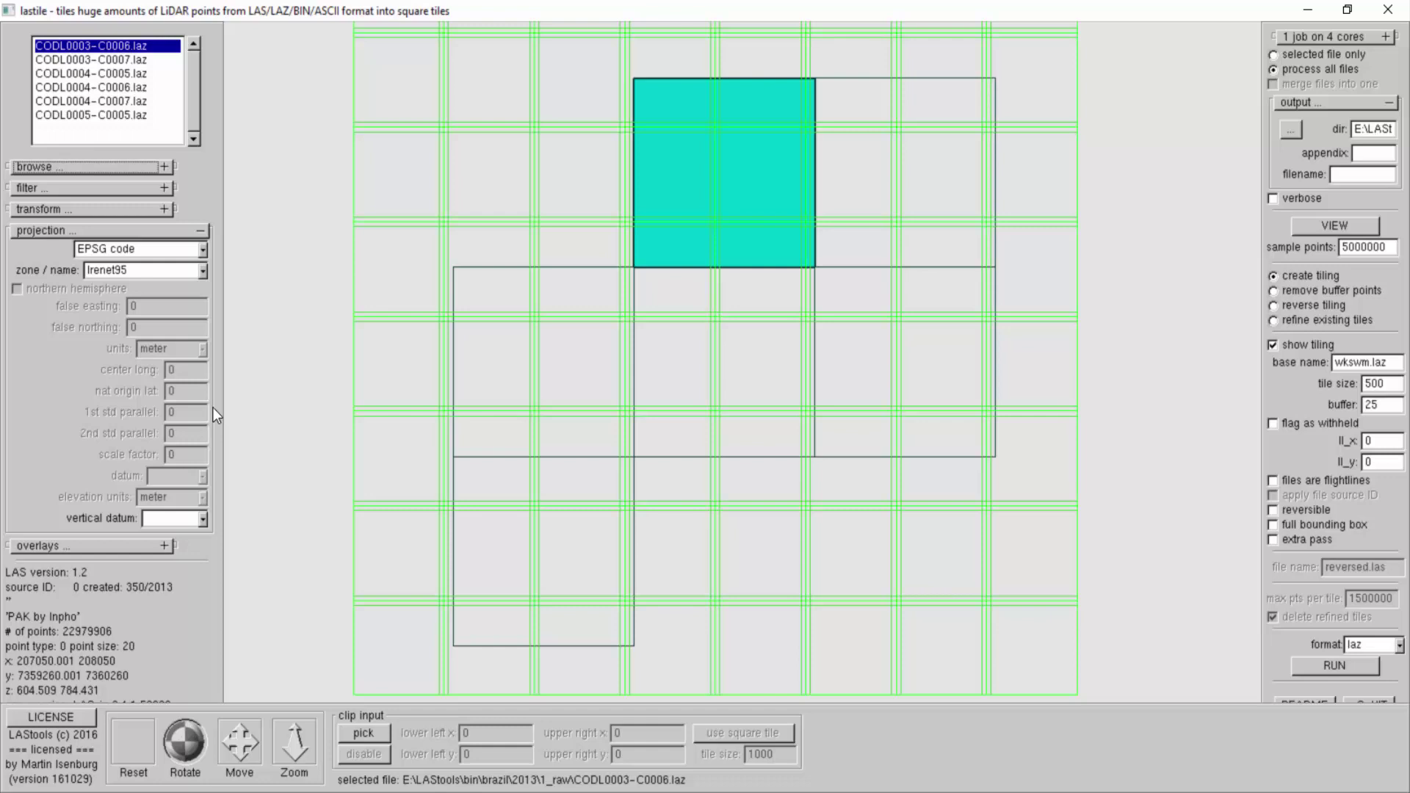
click(202, 271)
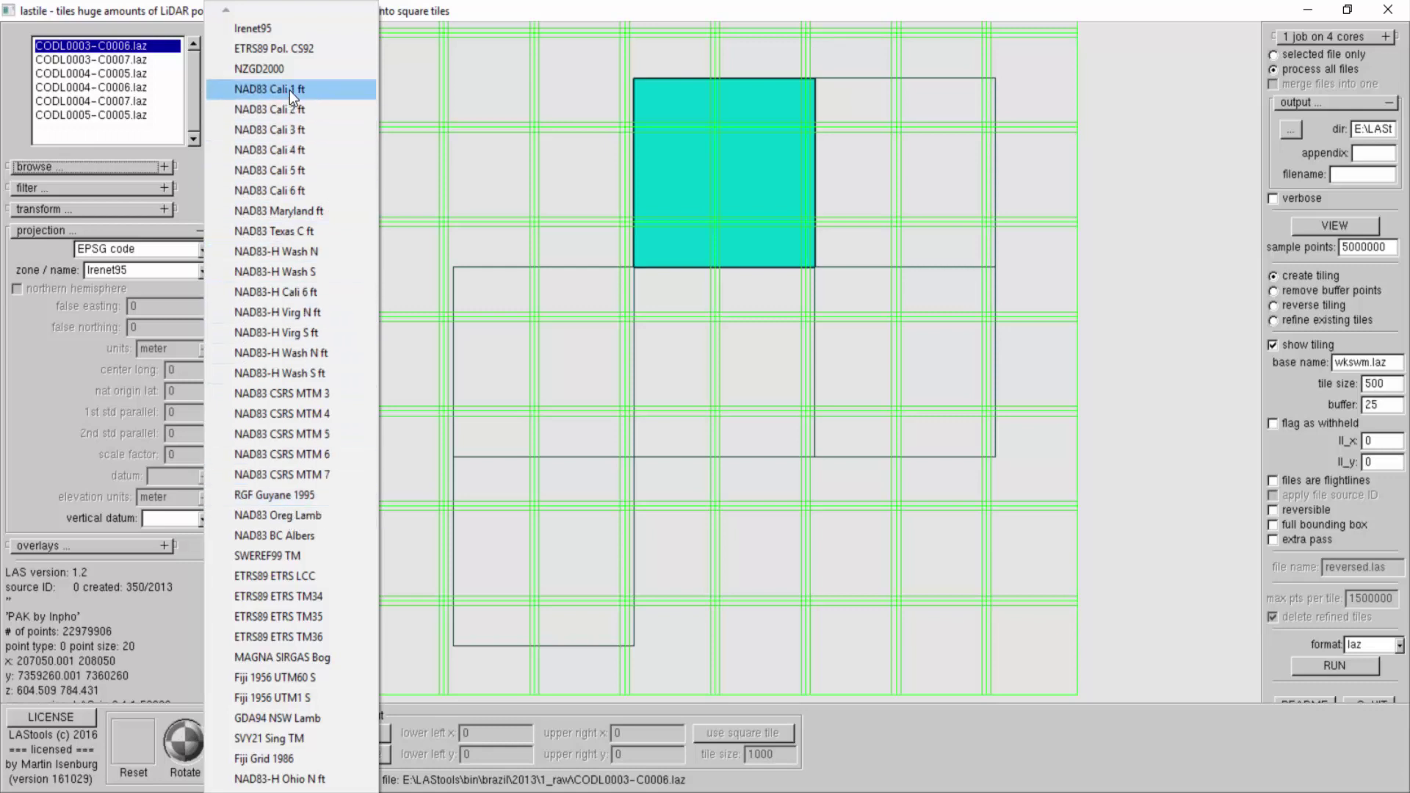
click(289, 68)
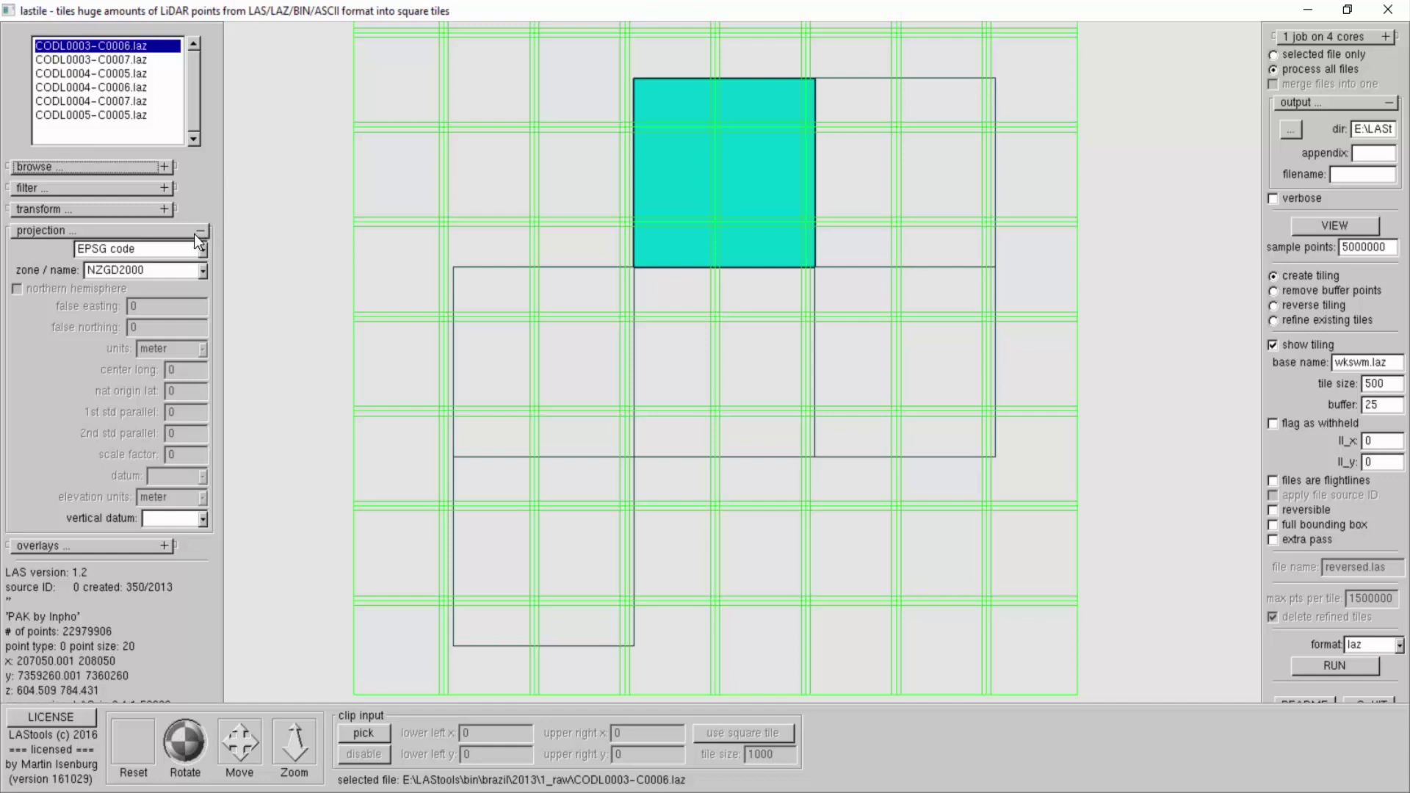
Step: Bring up lastile's run command and select EPSG code 2193 to replace it with 31983
click(1388, 102)
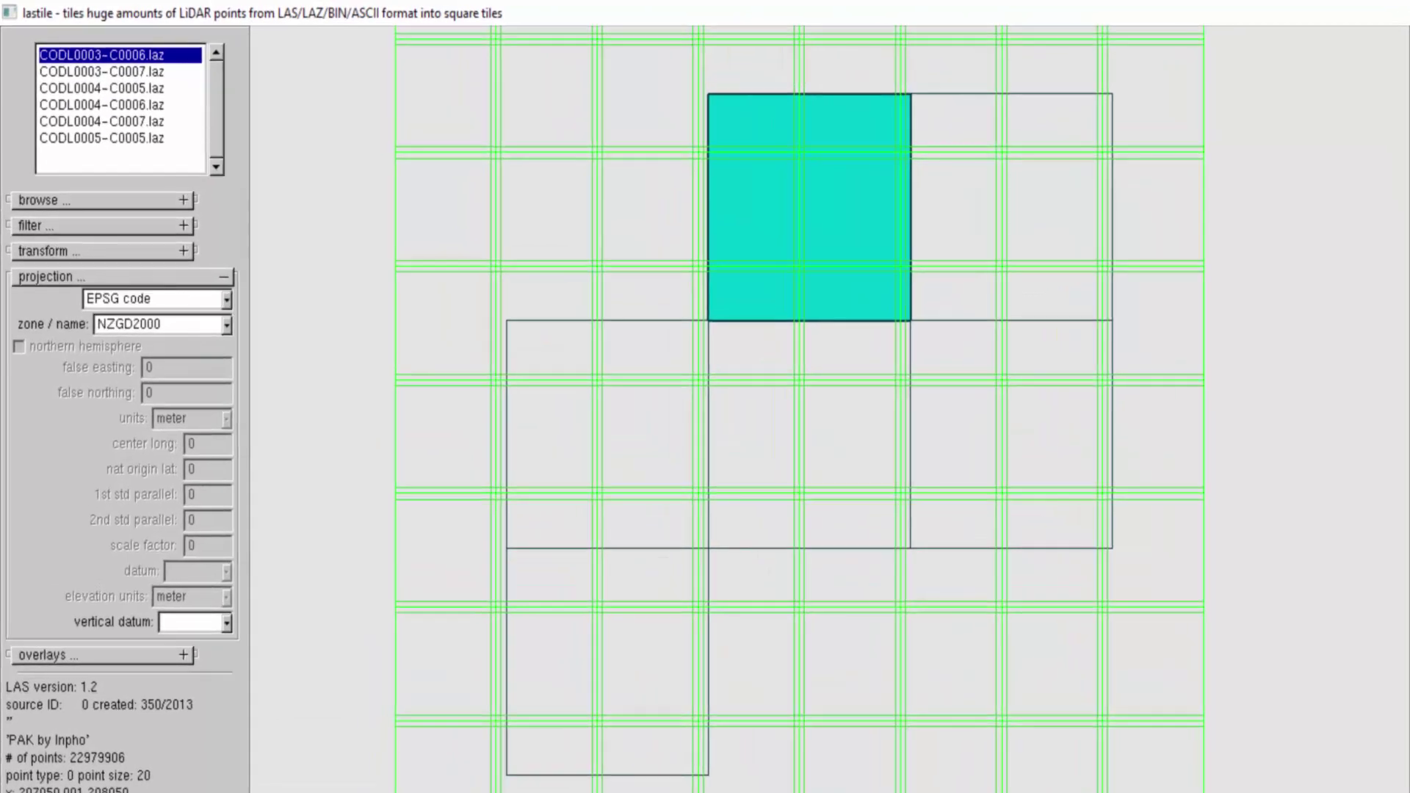
click(1318, 588)
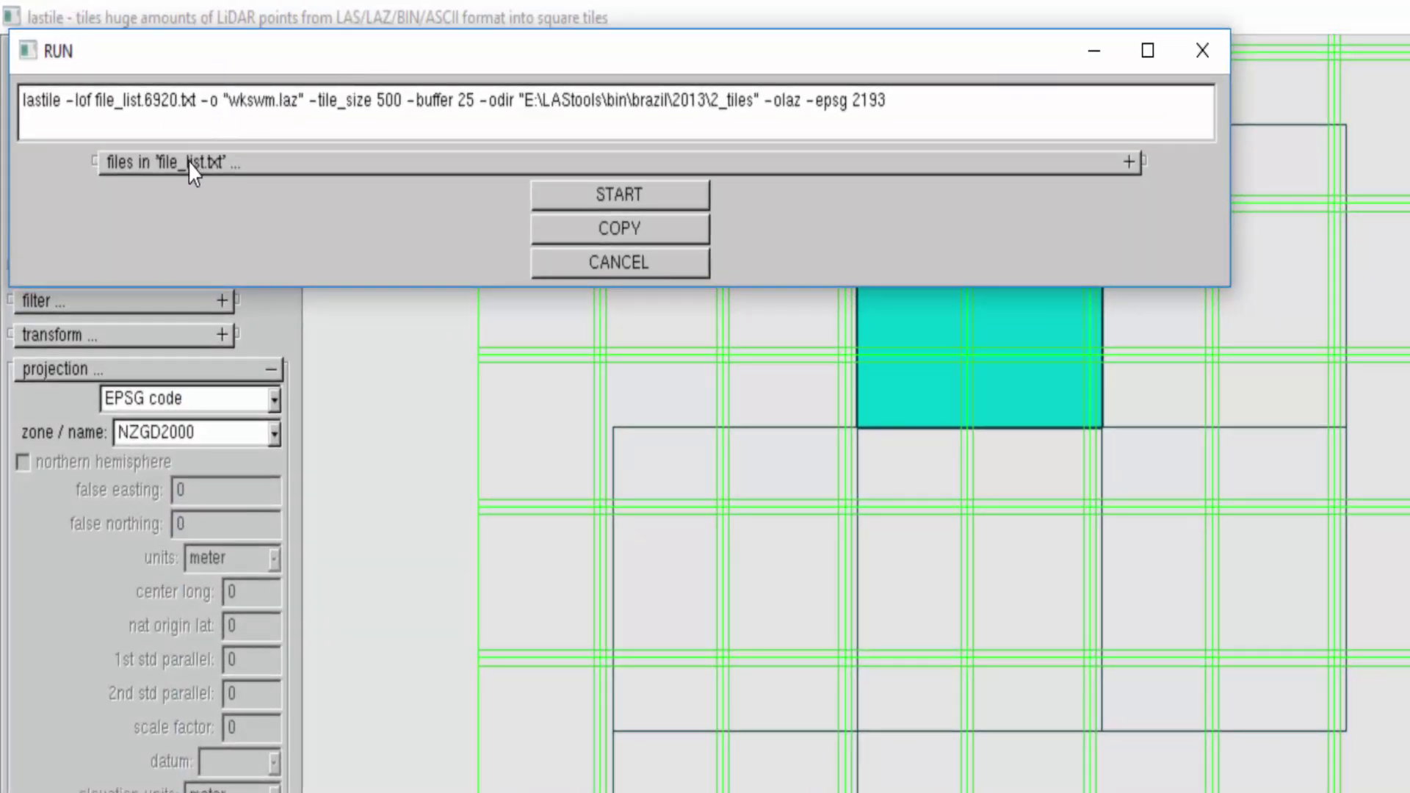
click(148, 162)
click(147, 161)
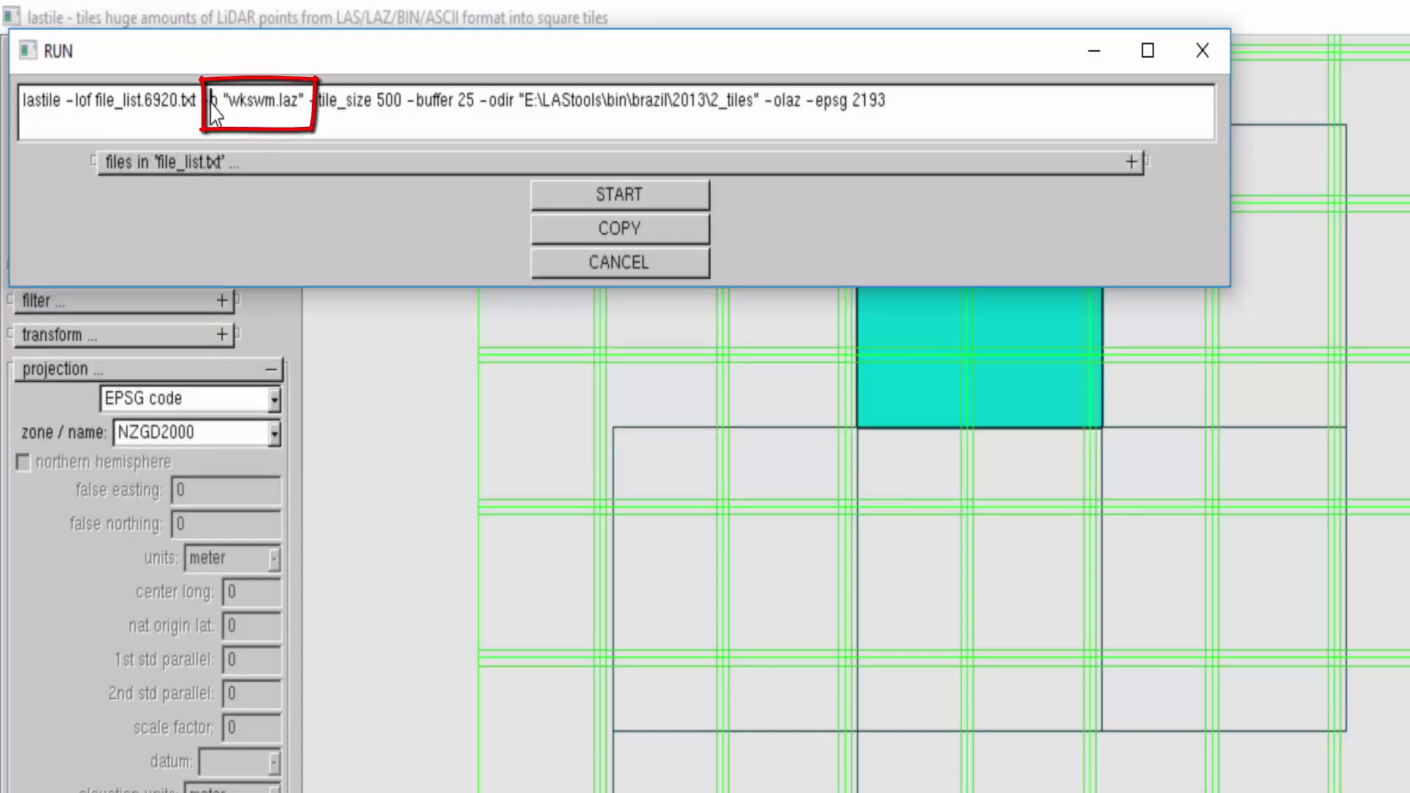
drag(211, 100, 473, 103)
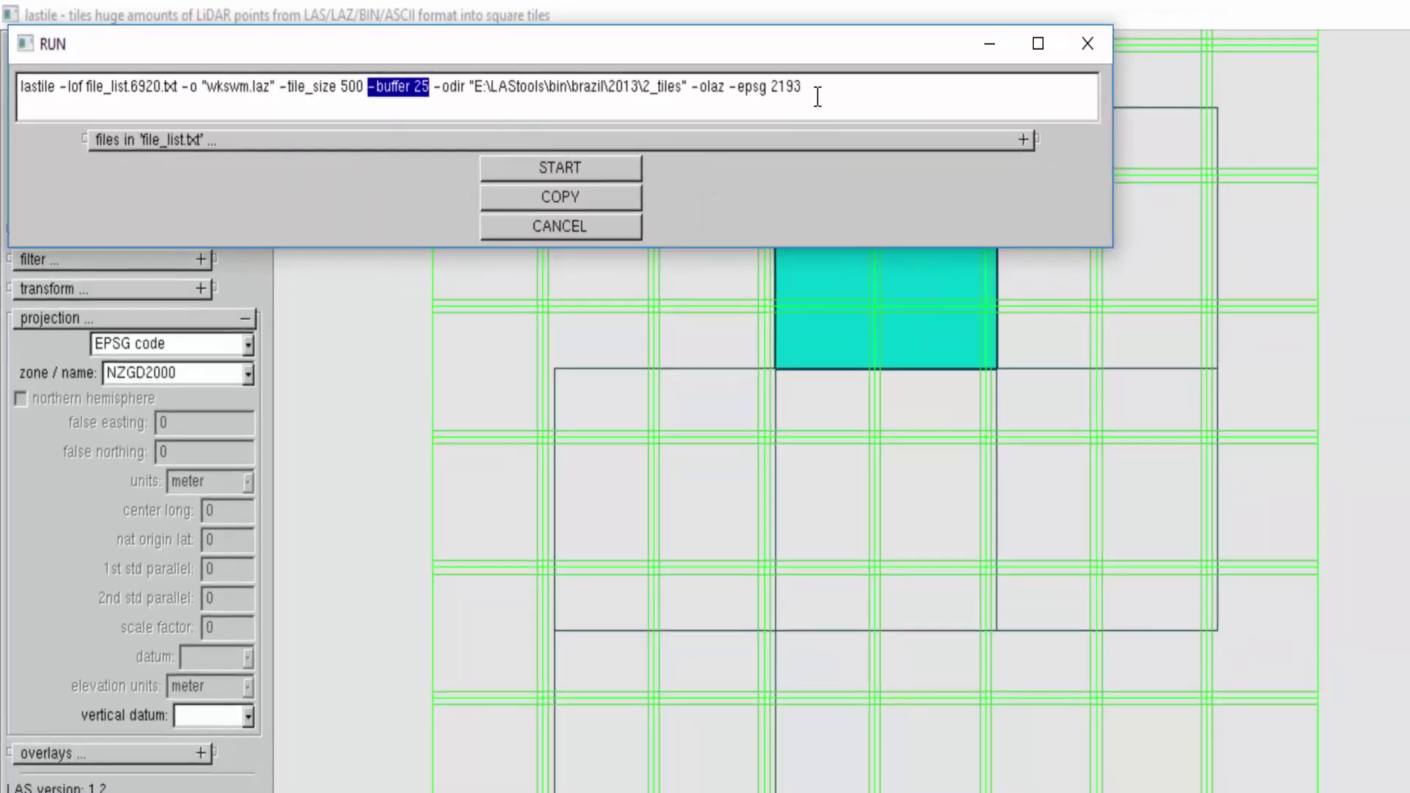
click(910, 117)
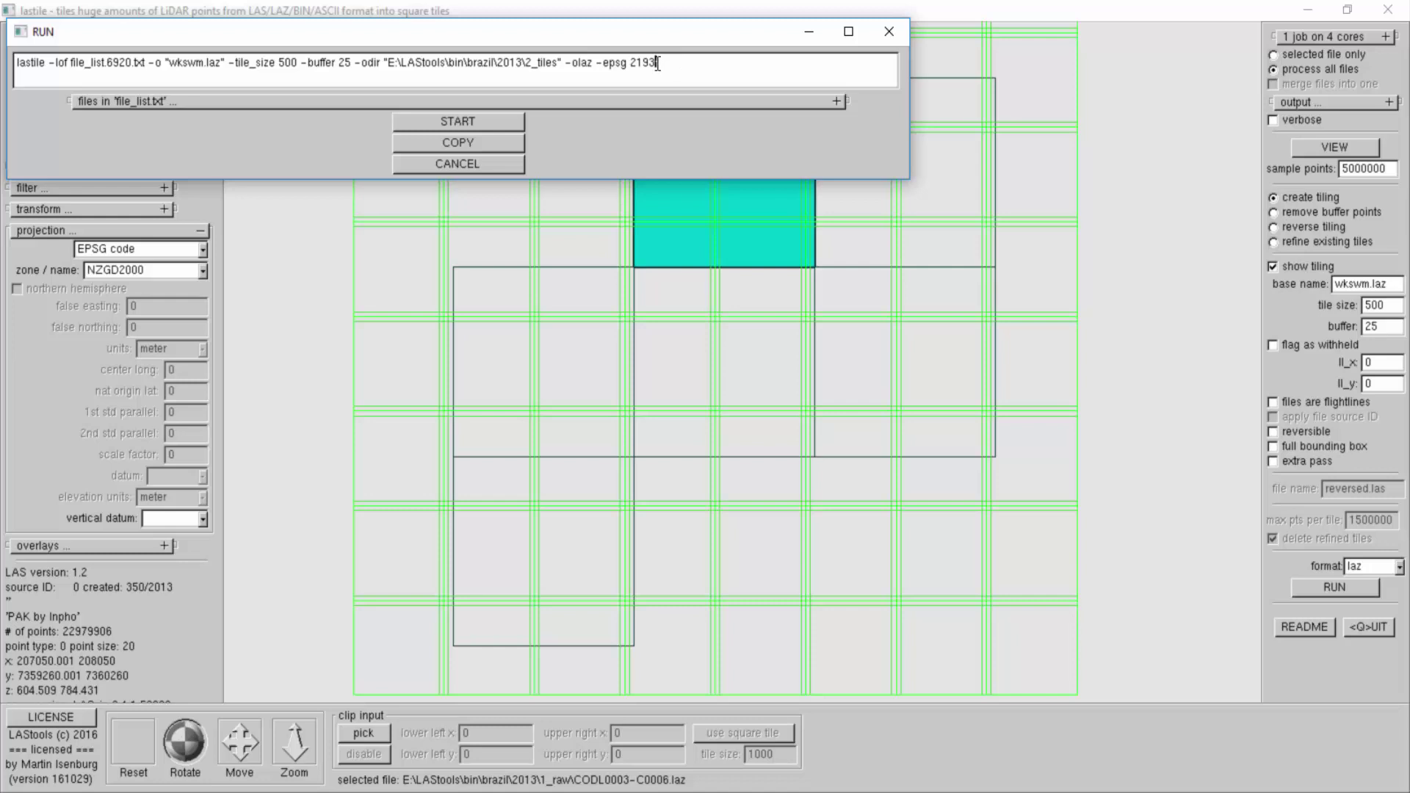
double_click(654, 63)
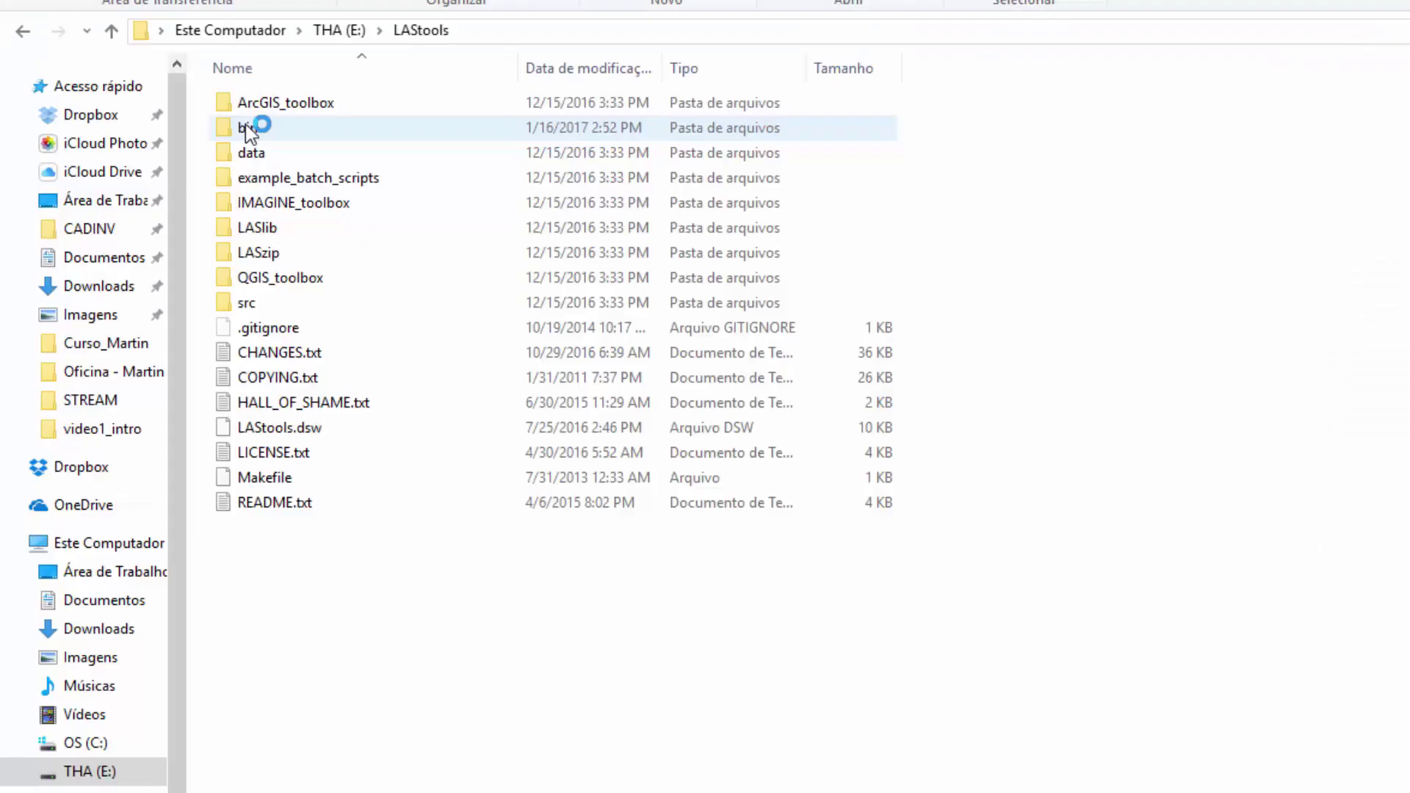
Step: Start lasnoise.exe from the LAStools bin folder
double_click(248, 125)
scroll(307, 577, down, 15)
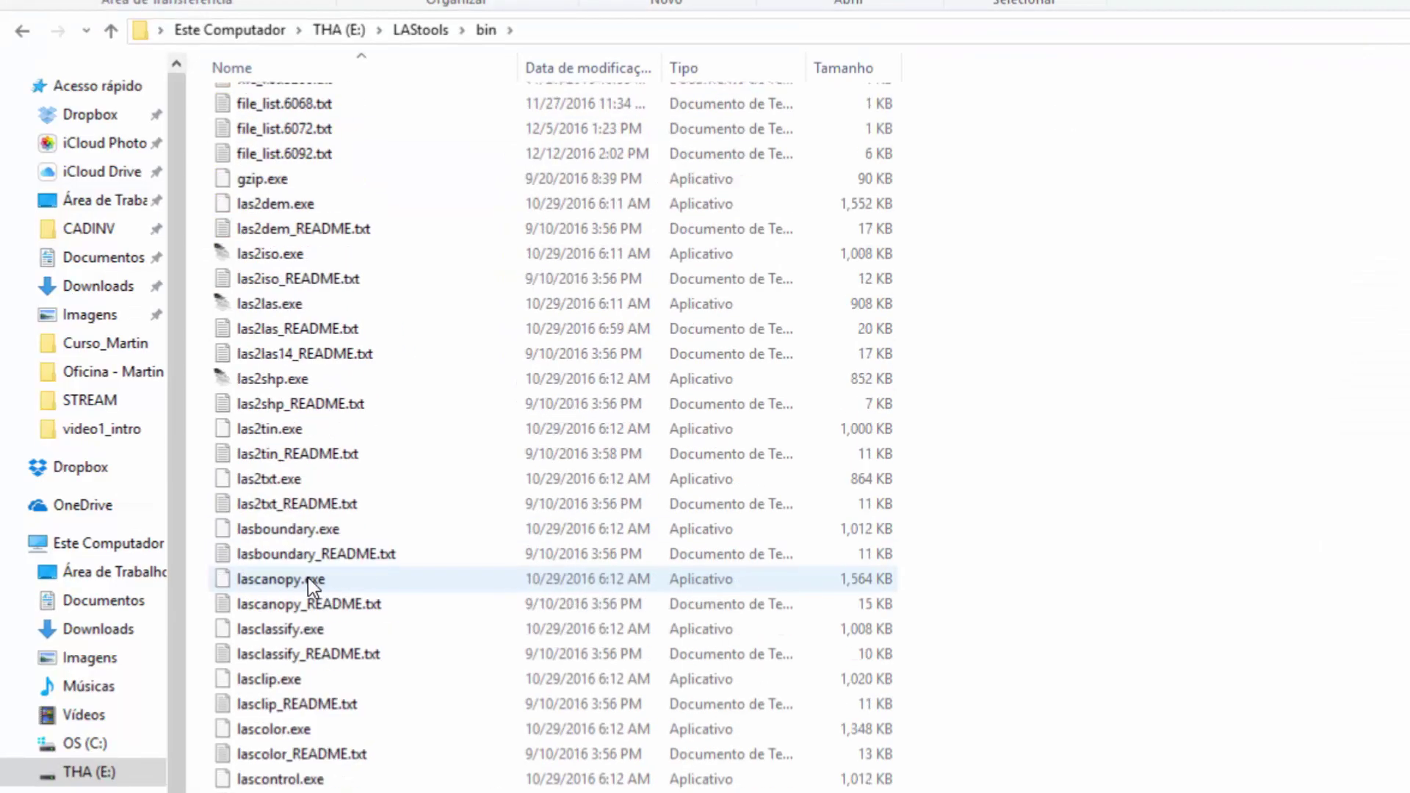
scroll(309, 577, down, 4)
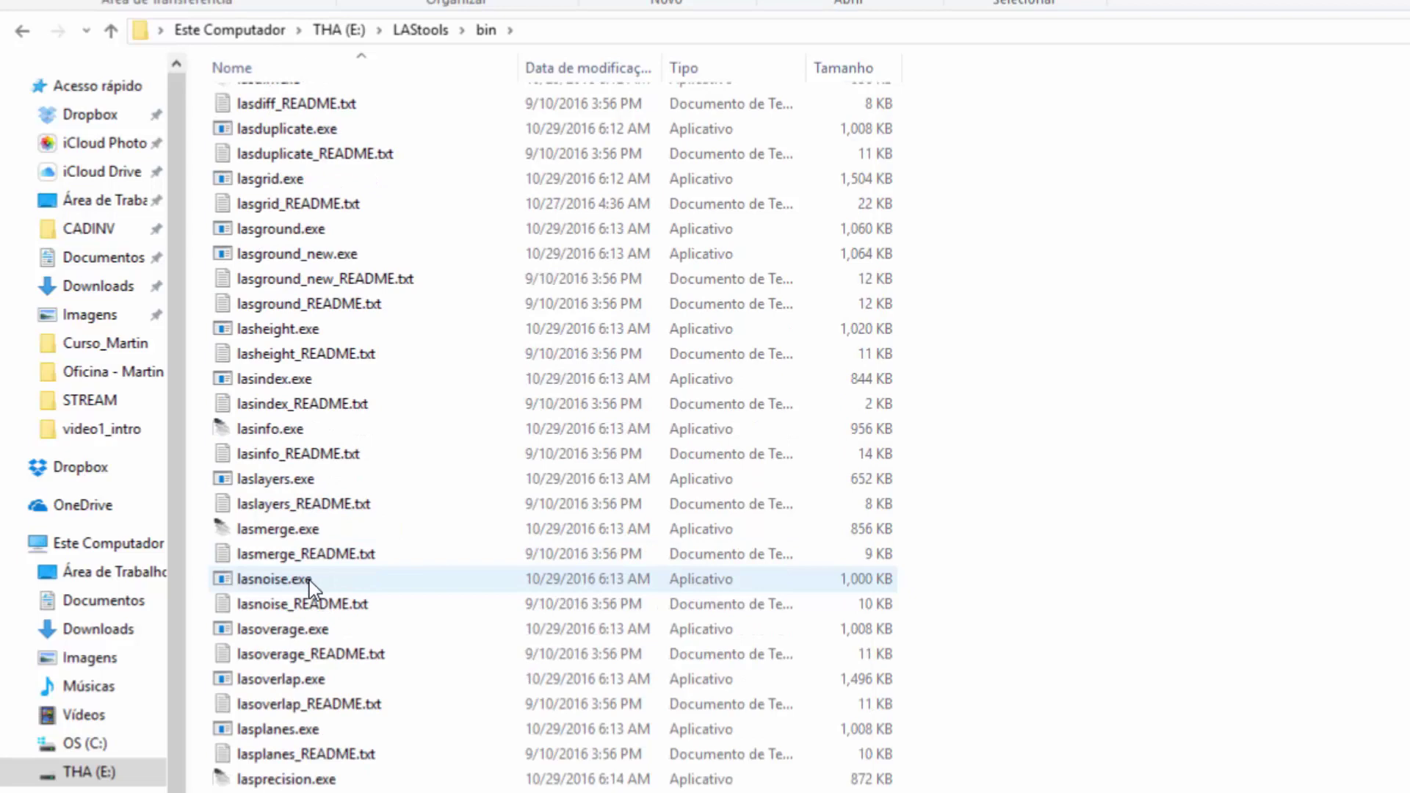
double_click(283, 580)
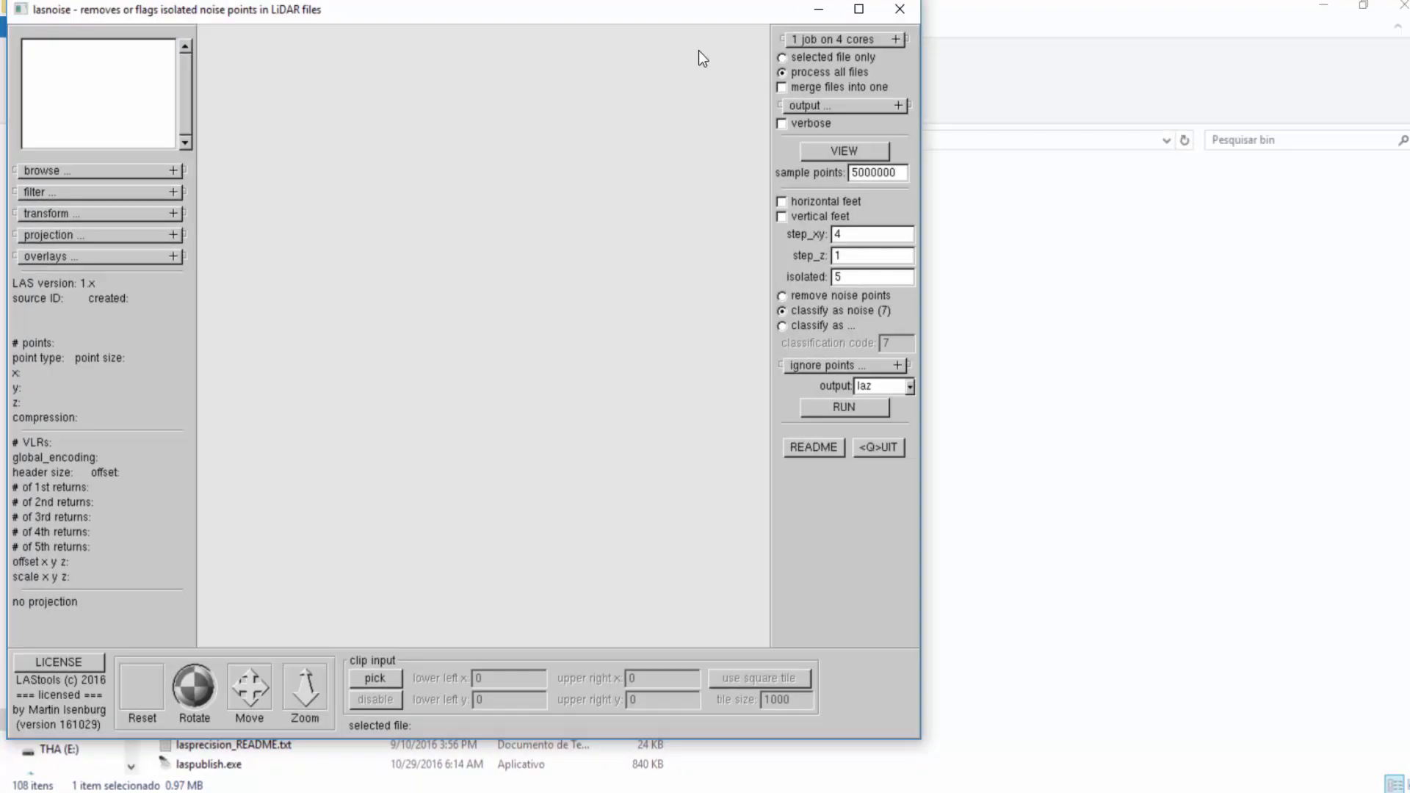
Step: Maximize lasnoise and browse into 2013\2_tiles to list its wkswm tile files
click(851, 13)
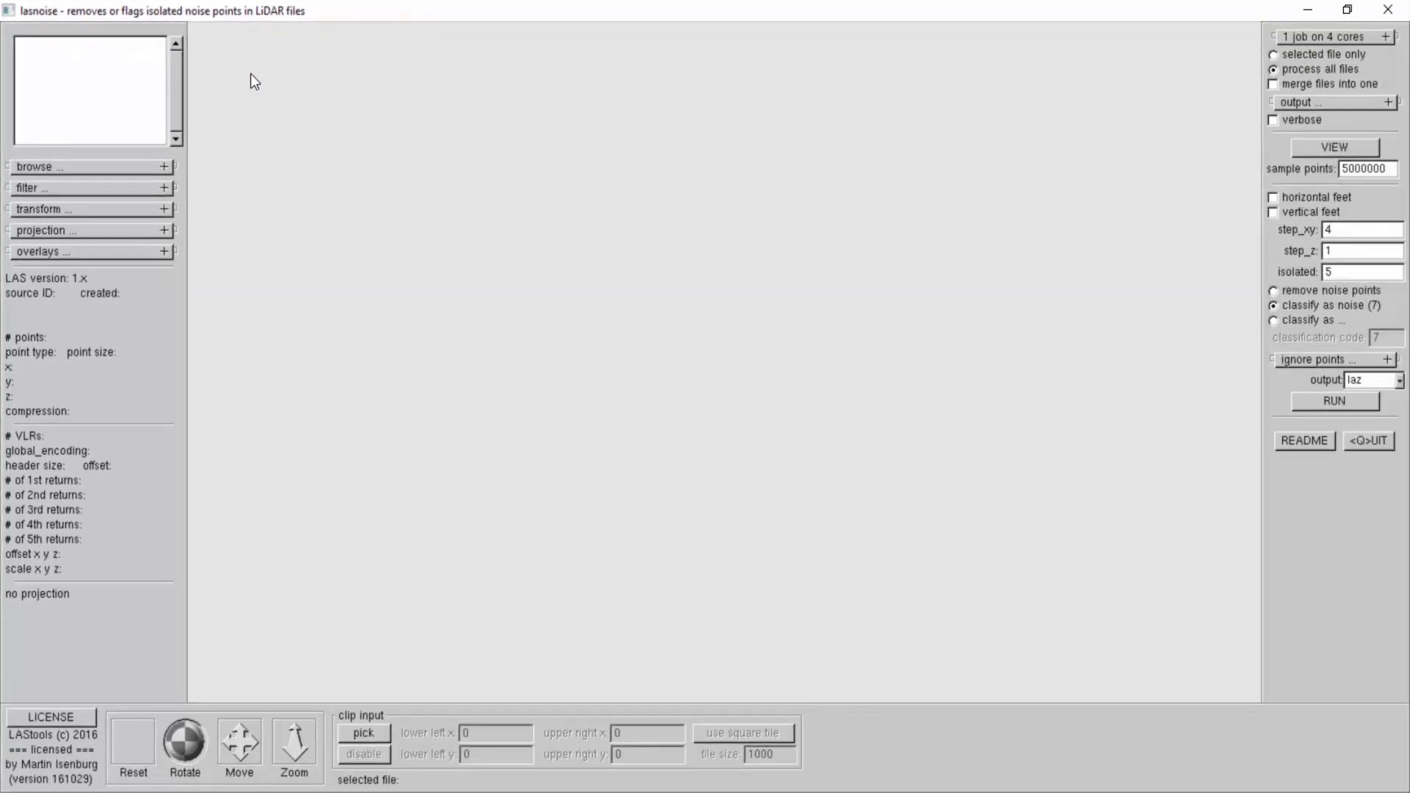
click(126, 169)
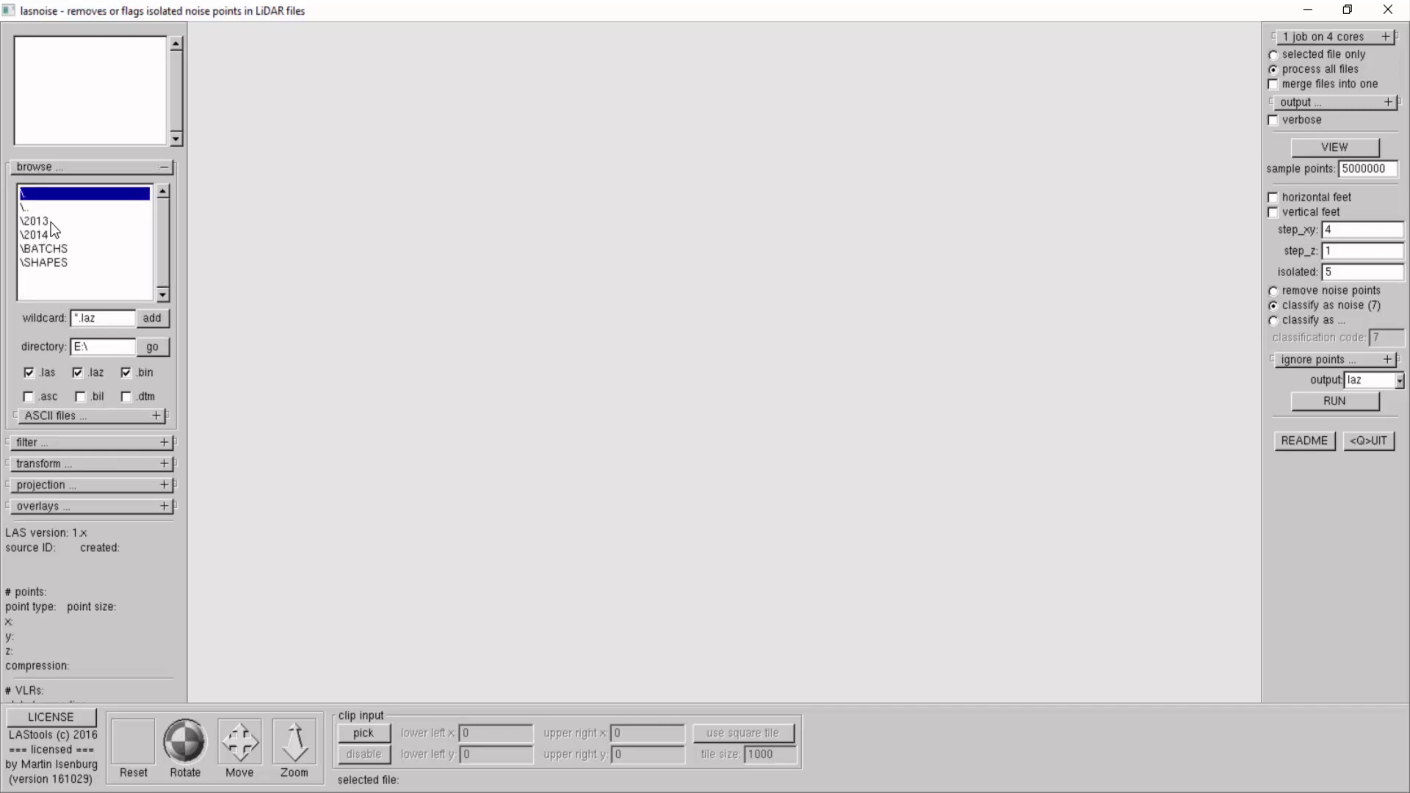
double_click(51, 222)
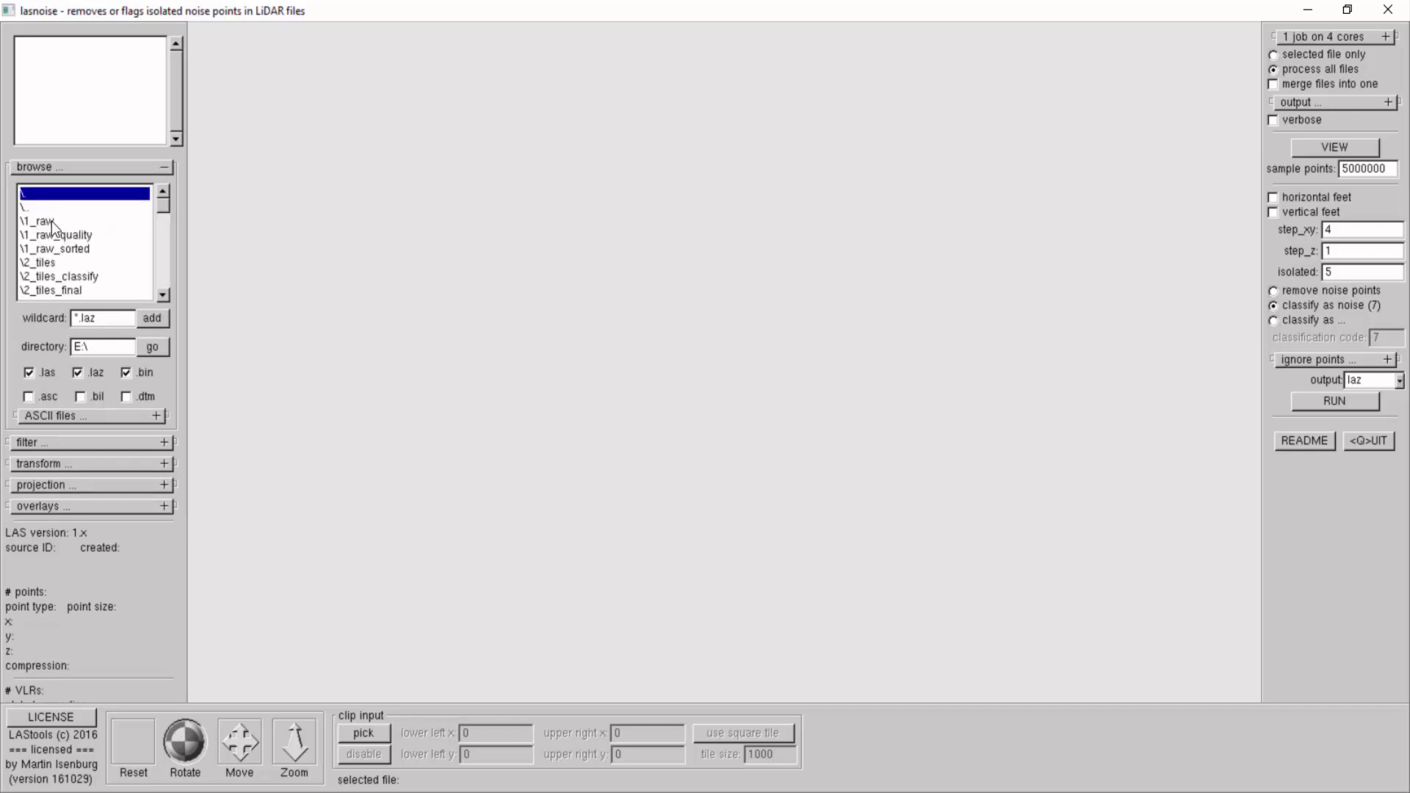
double_click(58, 264)
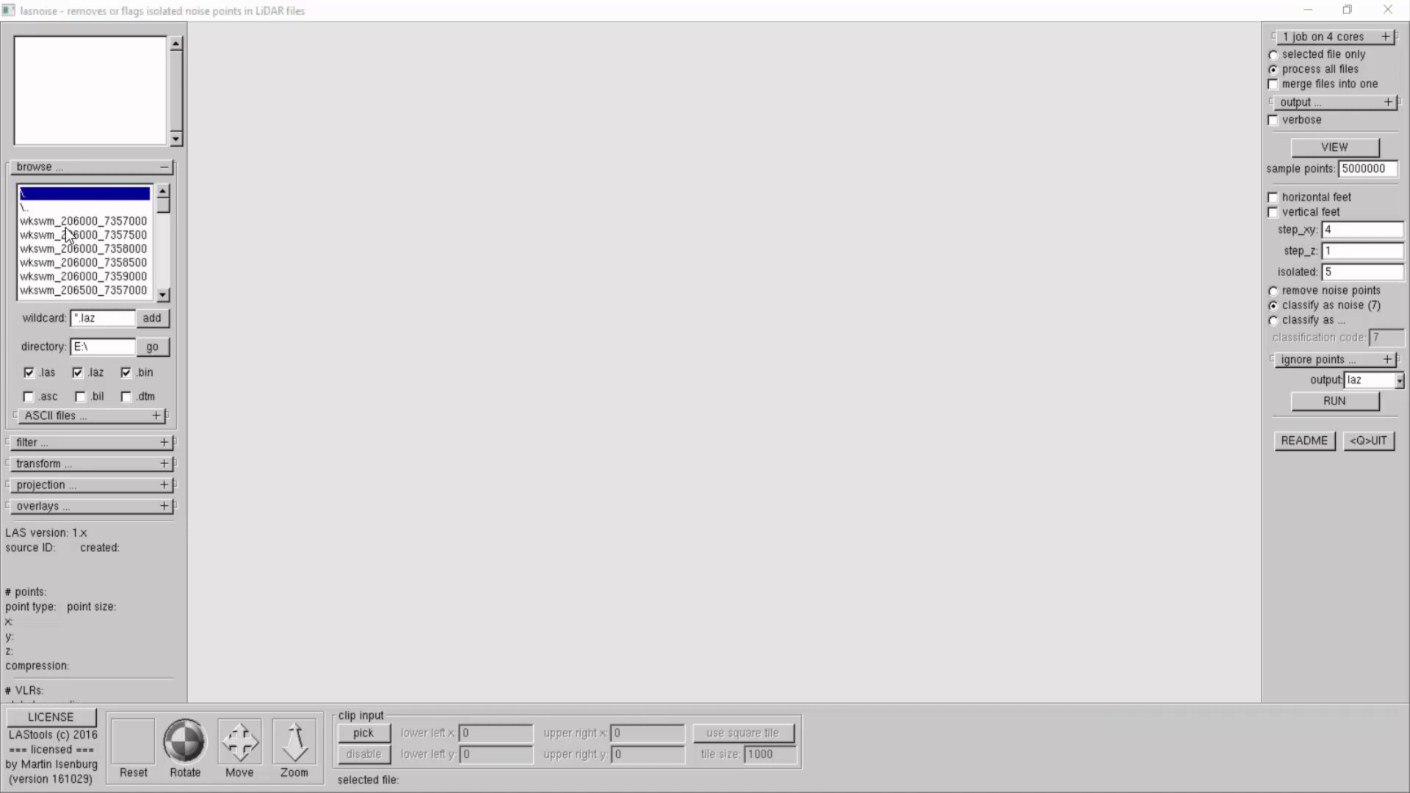
Step: Add all *.laz tiles, inspect tiles wkswm_206500_7357000 and wkswm_207000_7359000, then collapse browsing
click(157, 320)
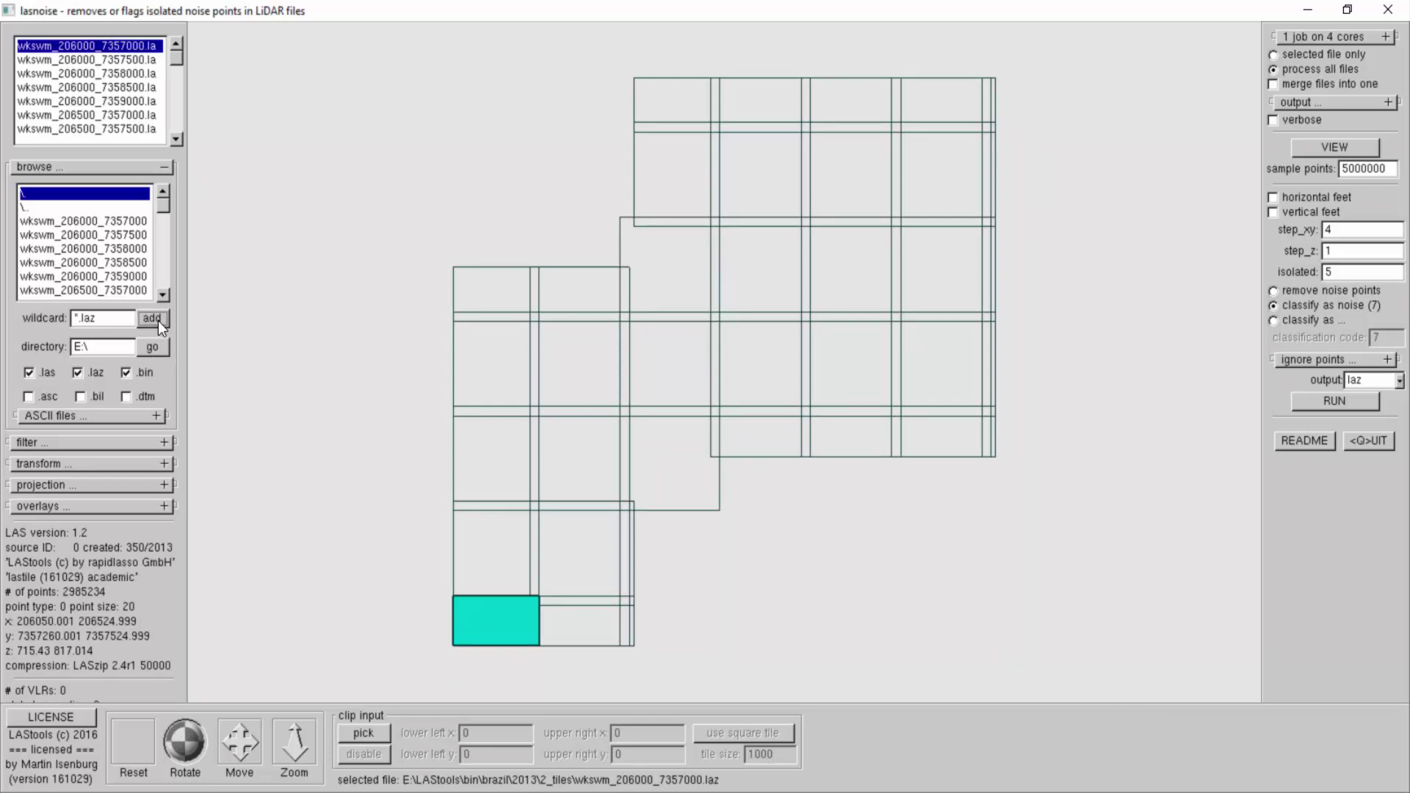
click(553, 618)
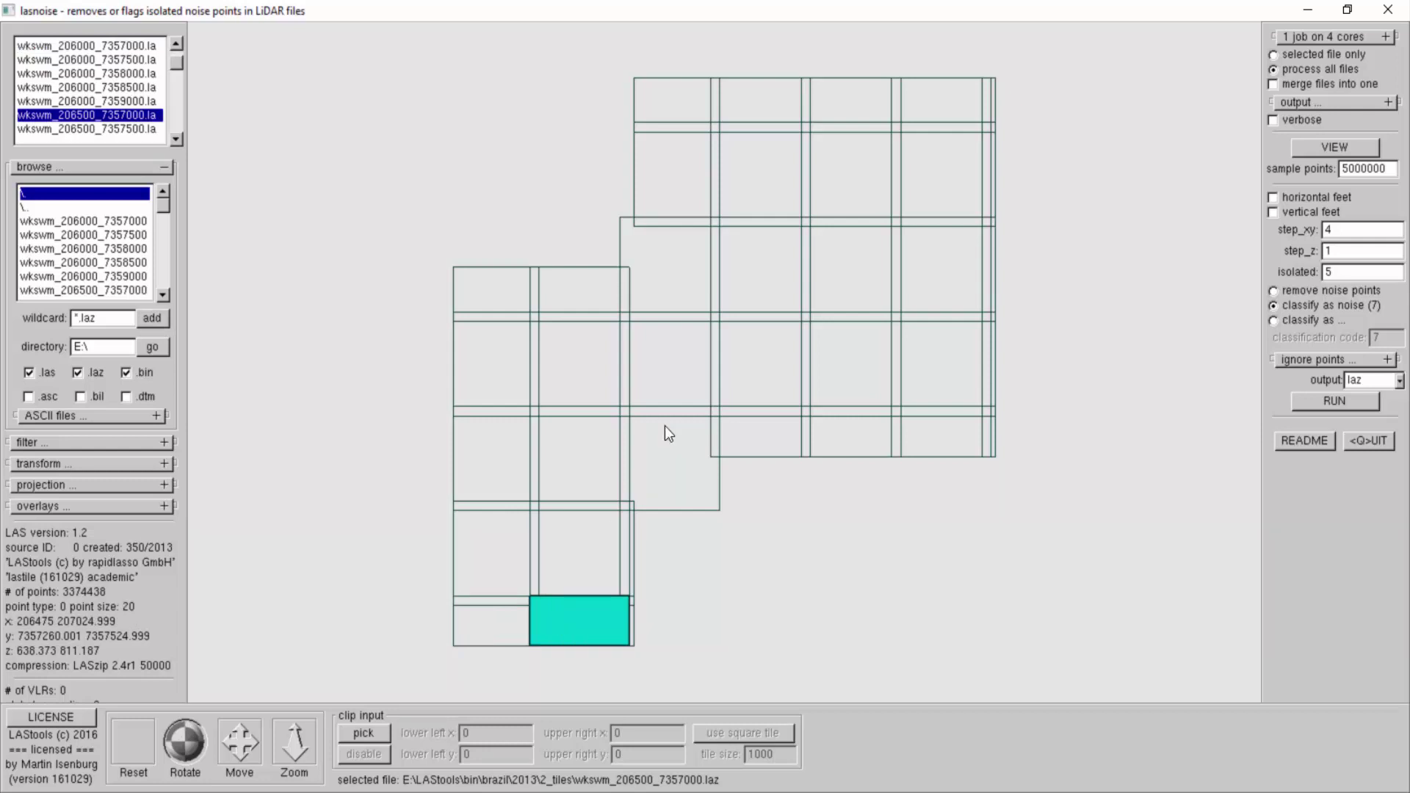
click(684, 270)
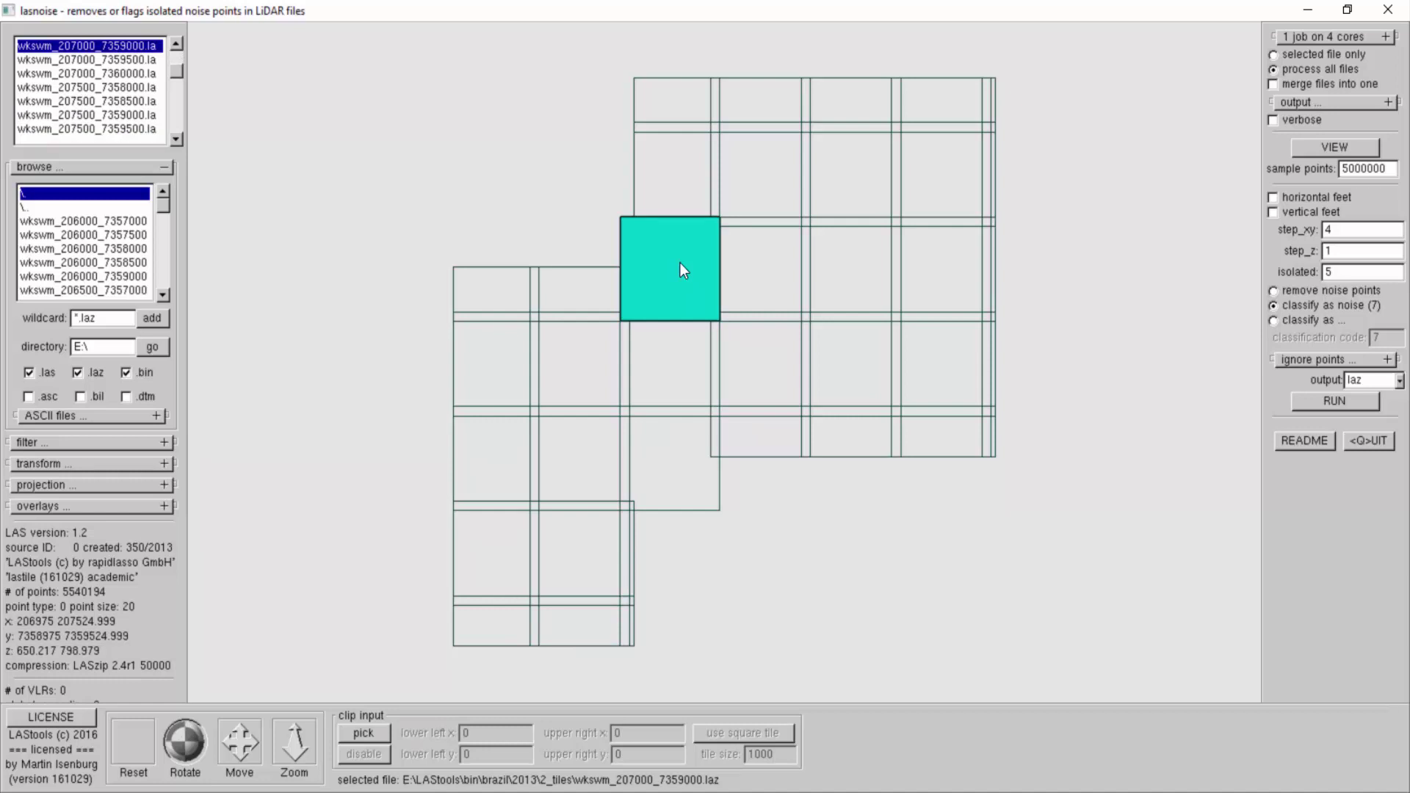
click(165, 166)
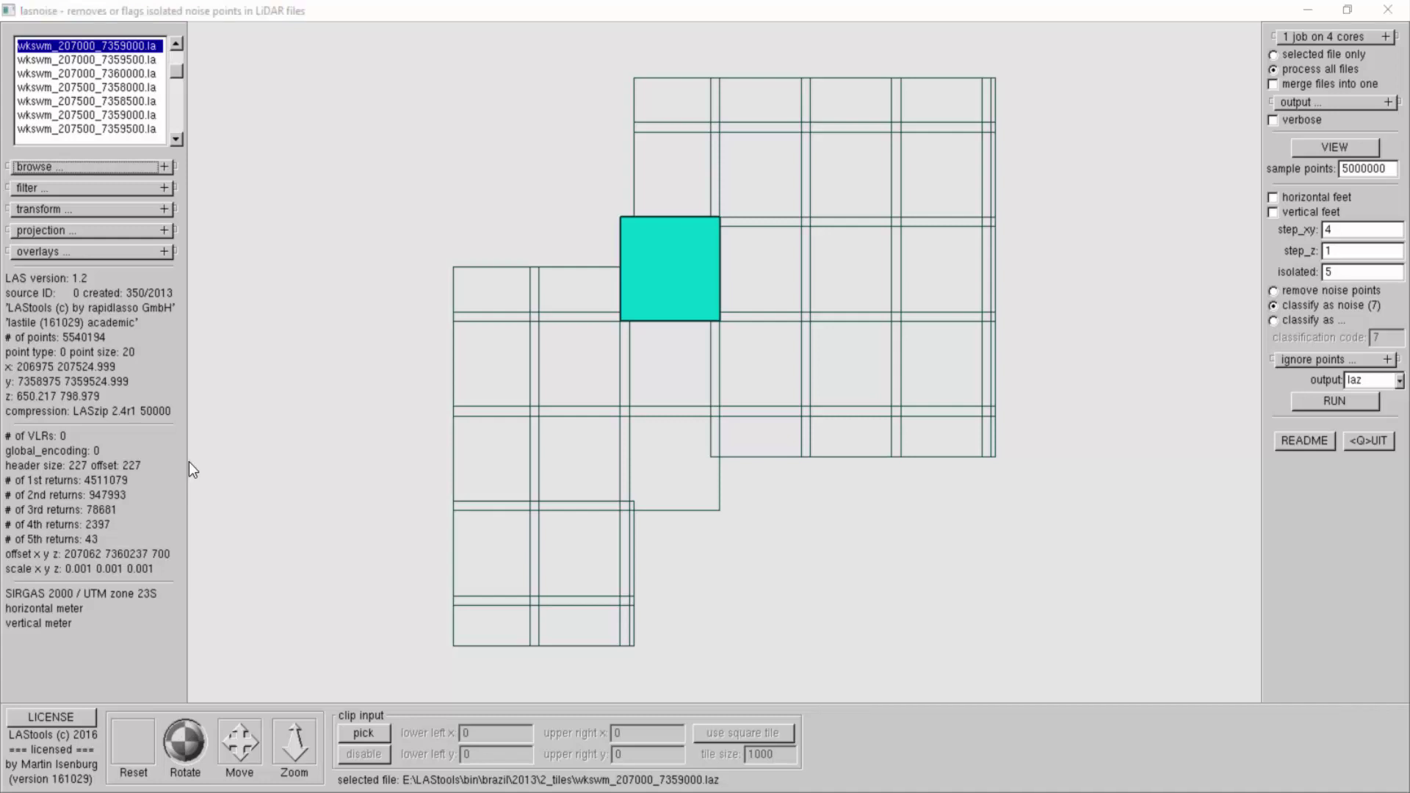
Step: Compare tile z ranges, then process only tile wkswm_207500_7358000 with its negative z values
click(88, 101)
key(Down)
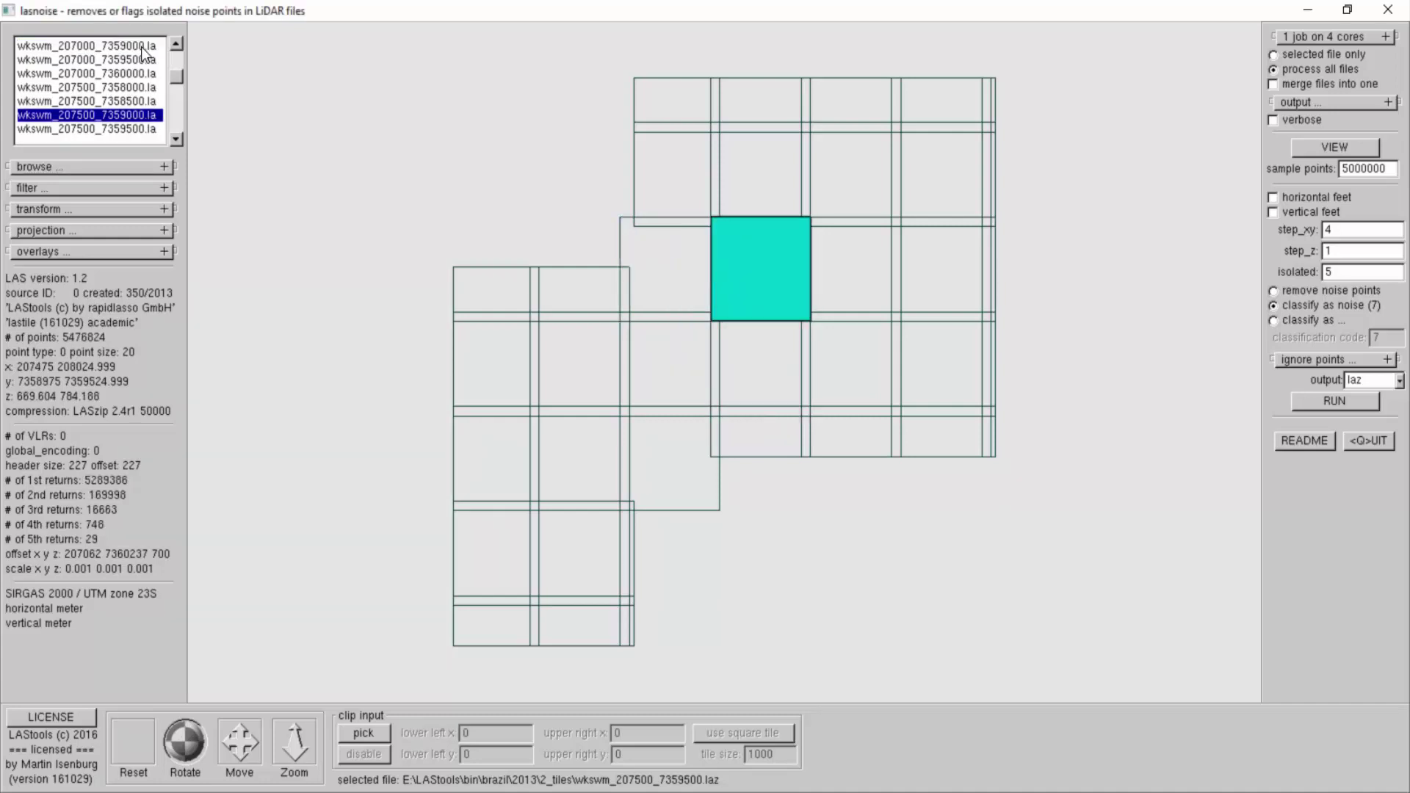
key(Down)
key(Down)
key(Down)
key(Down)
key(Down)
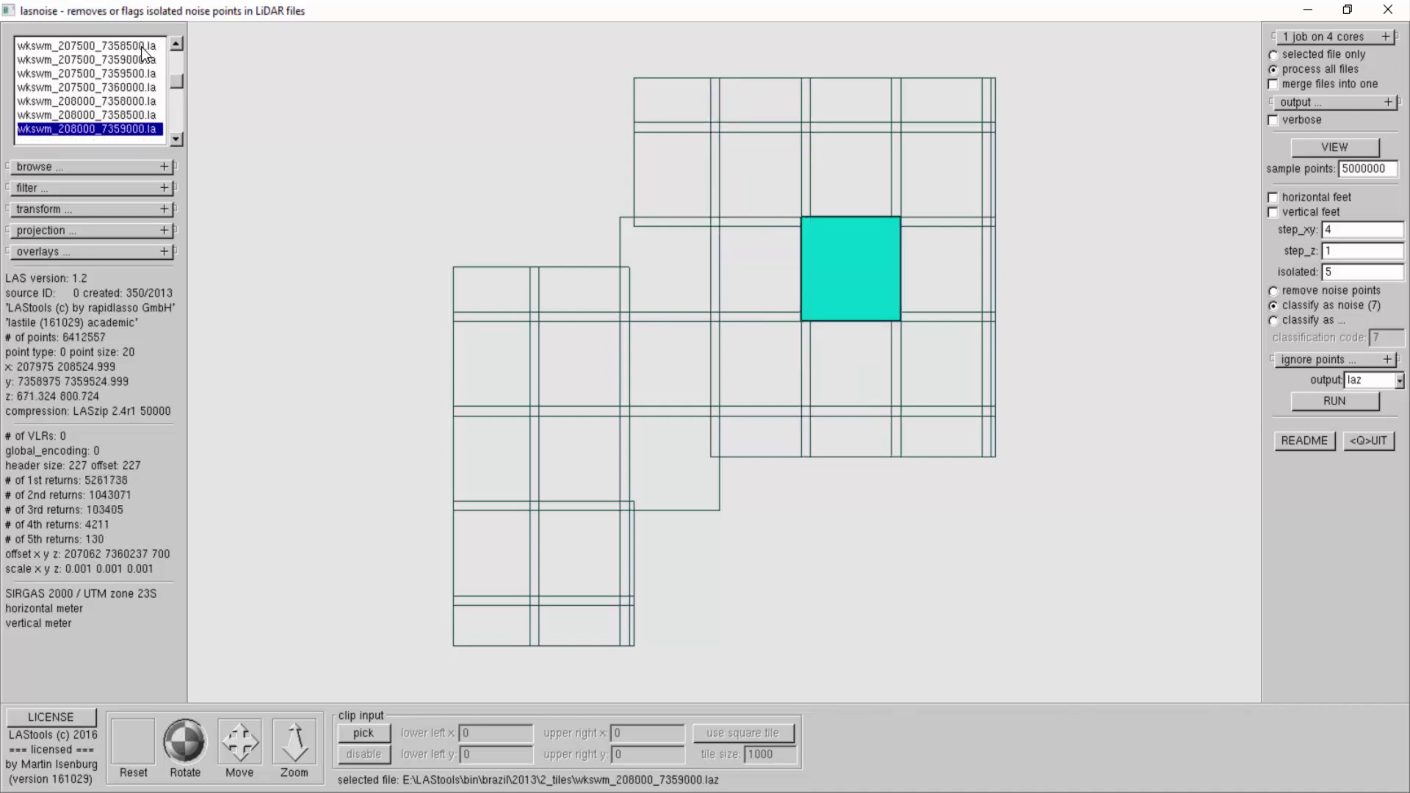
key(Down)
key(Down)
key(Down)
key(Down)
key(Down)
key(Down)
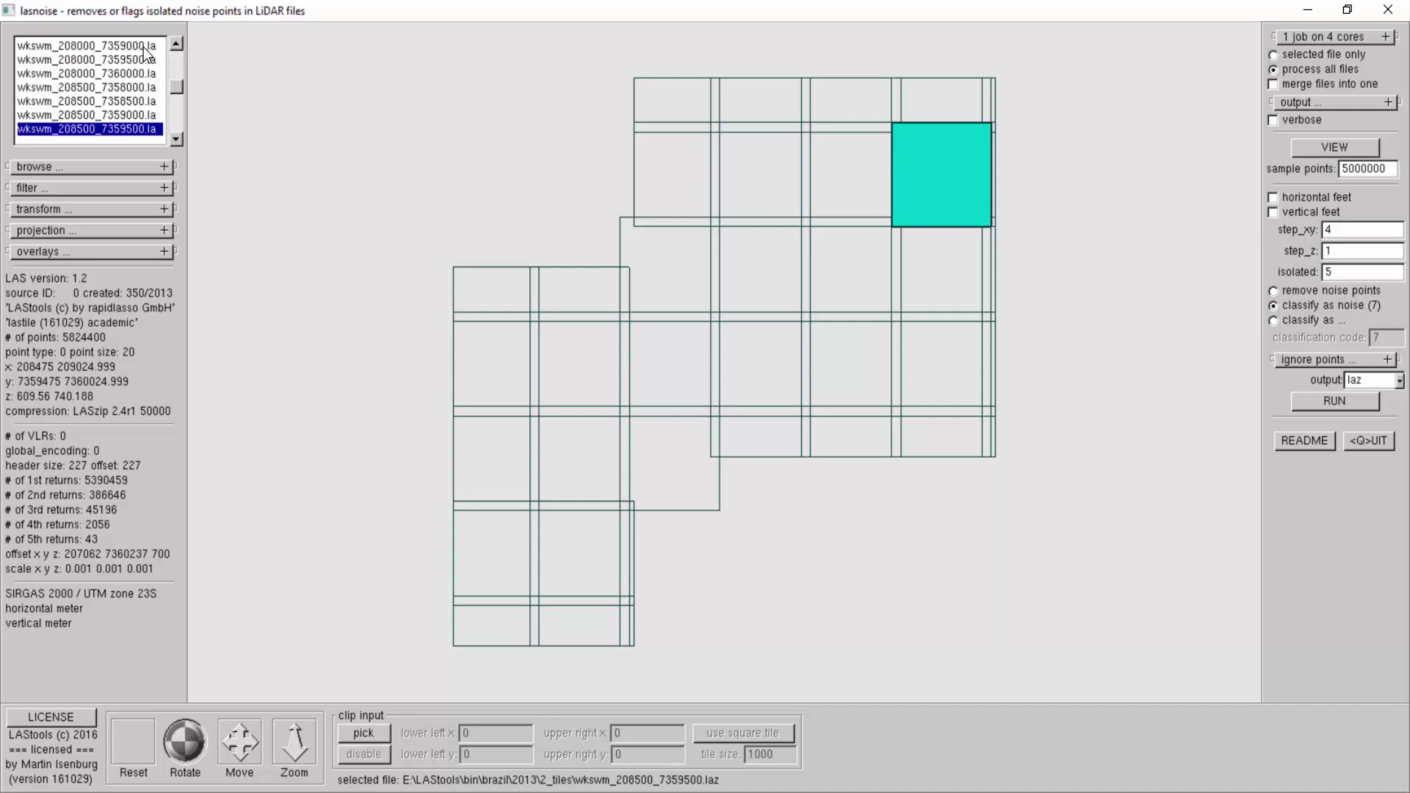
click(742, 428)
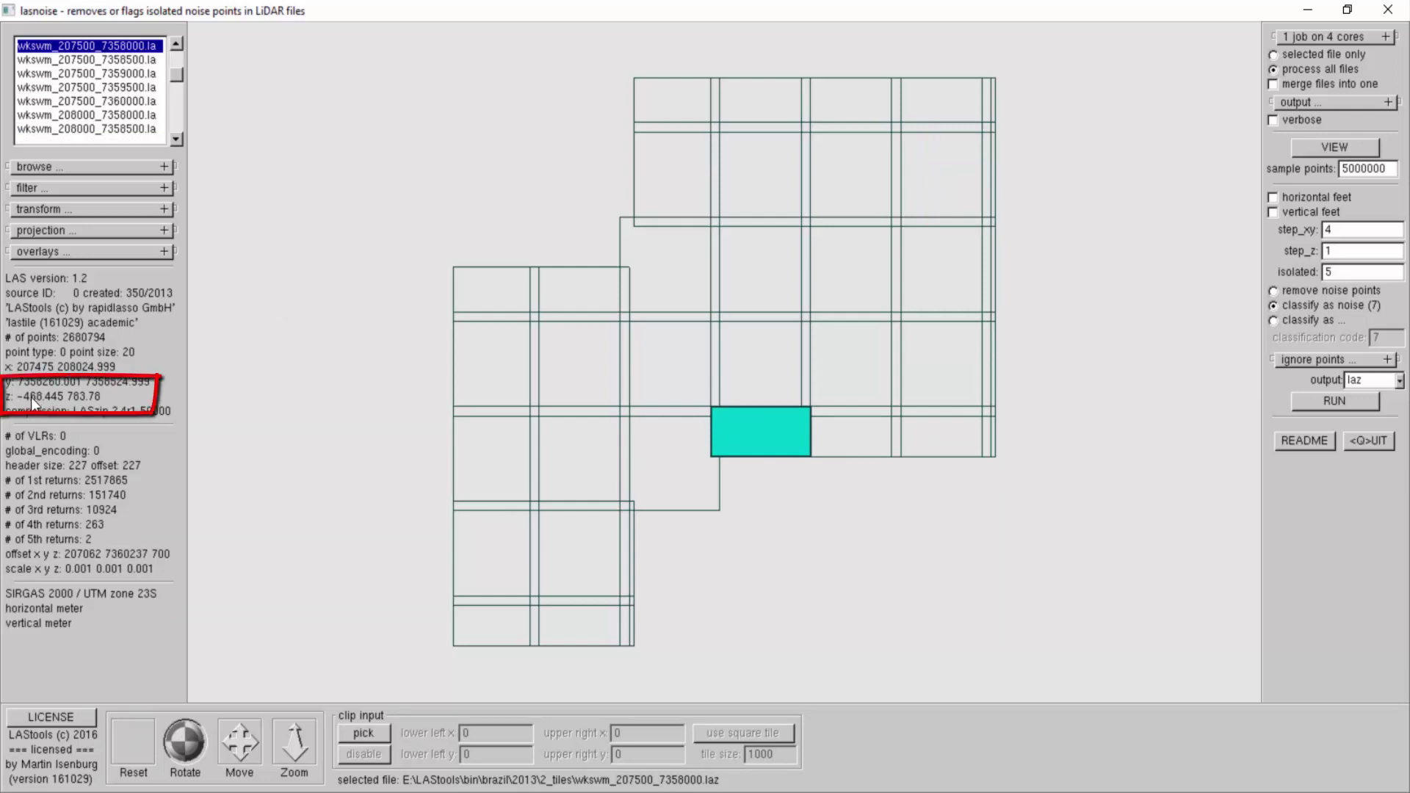
click(1319, 54)
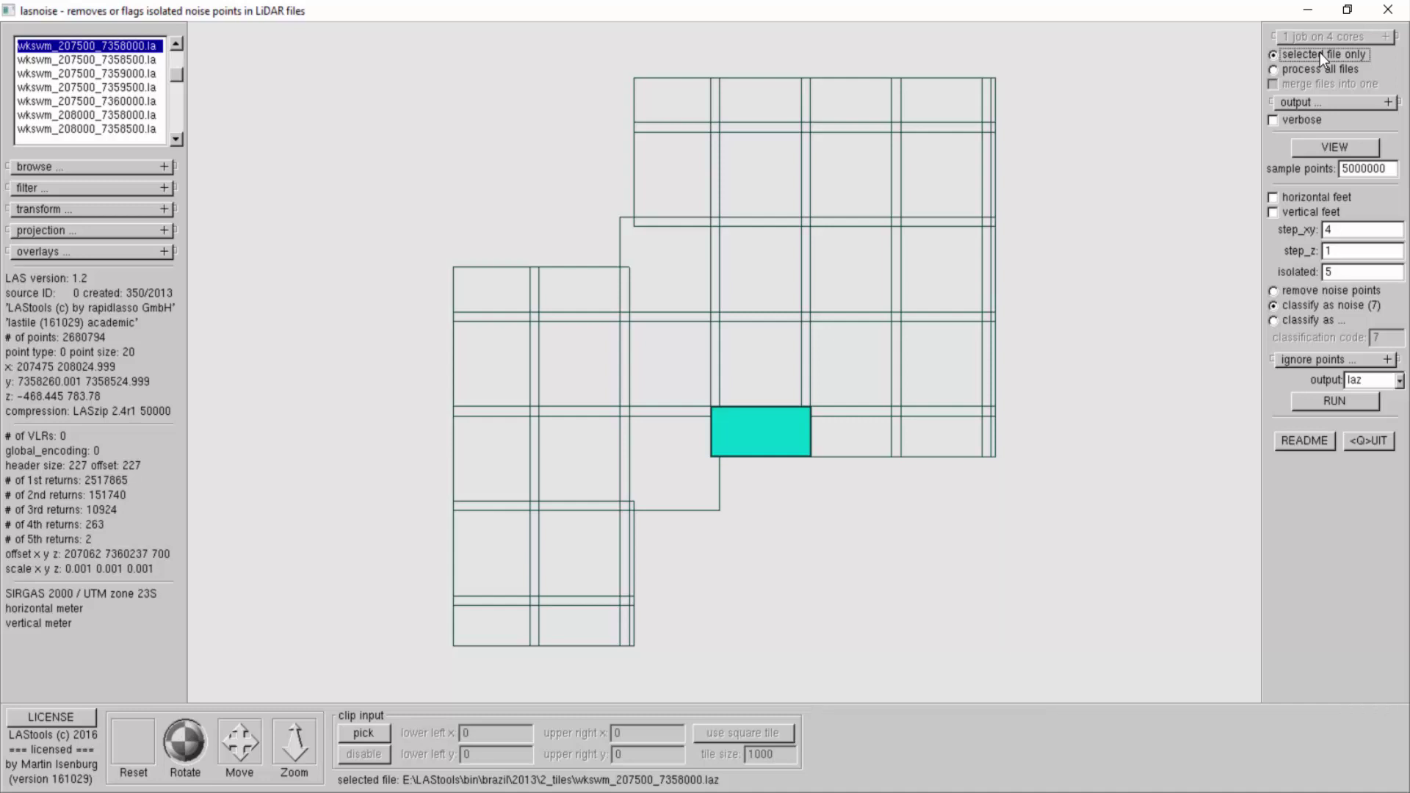
Step: View tile wkswm_207500_7358000 in lasview, showing only noise points in a lower-left cross-section, then close it
click(1351, 148)
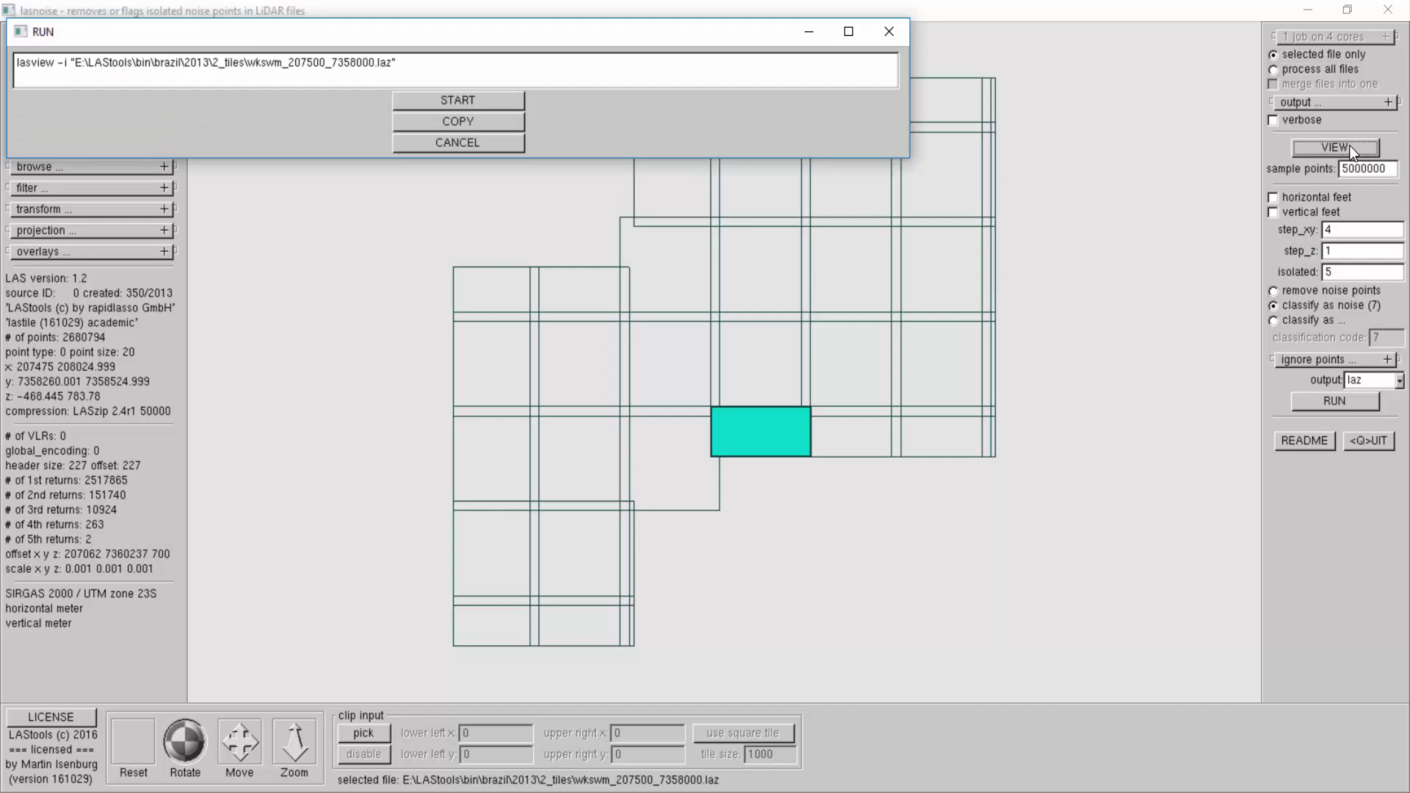
click(445, 107)
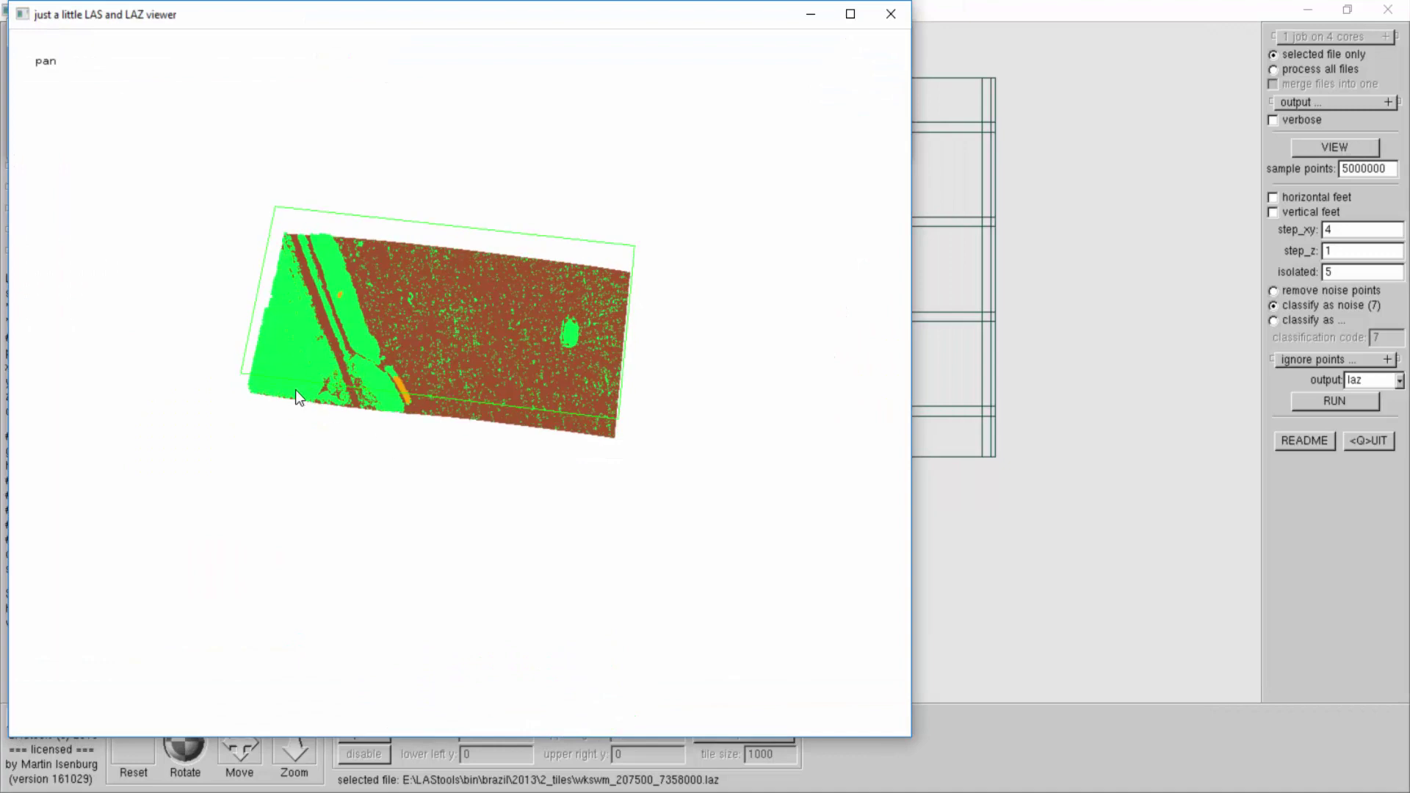
drag(295, 390, 328, 451)
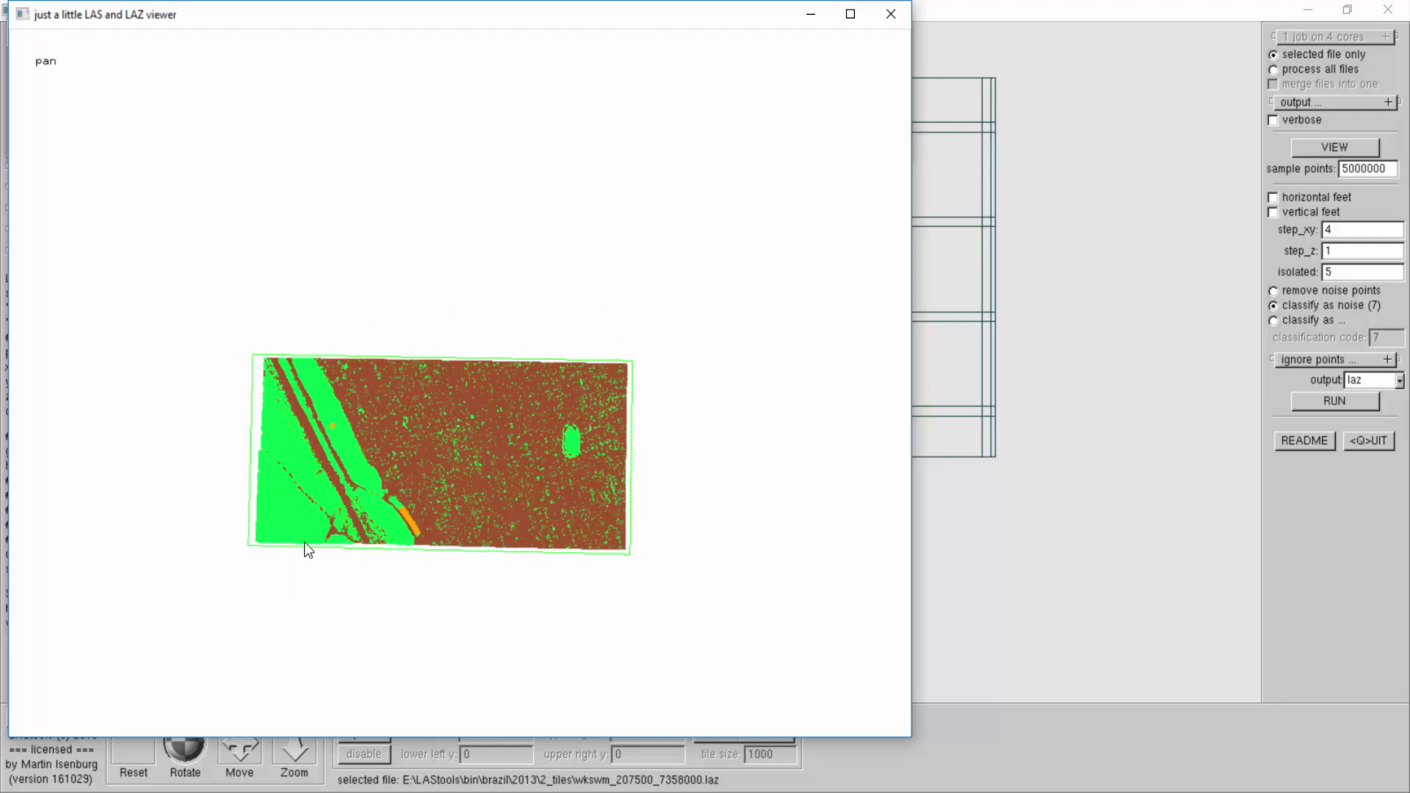
key(x)
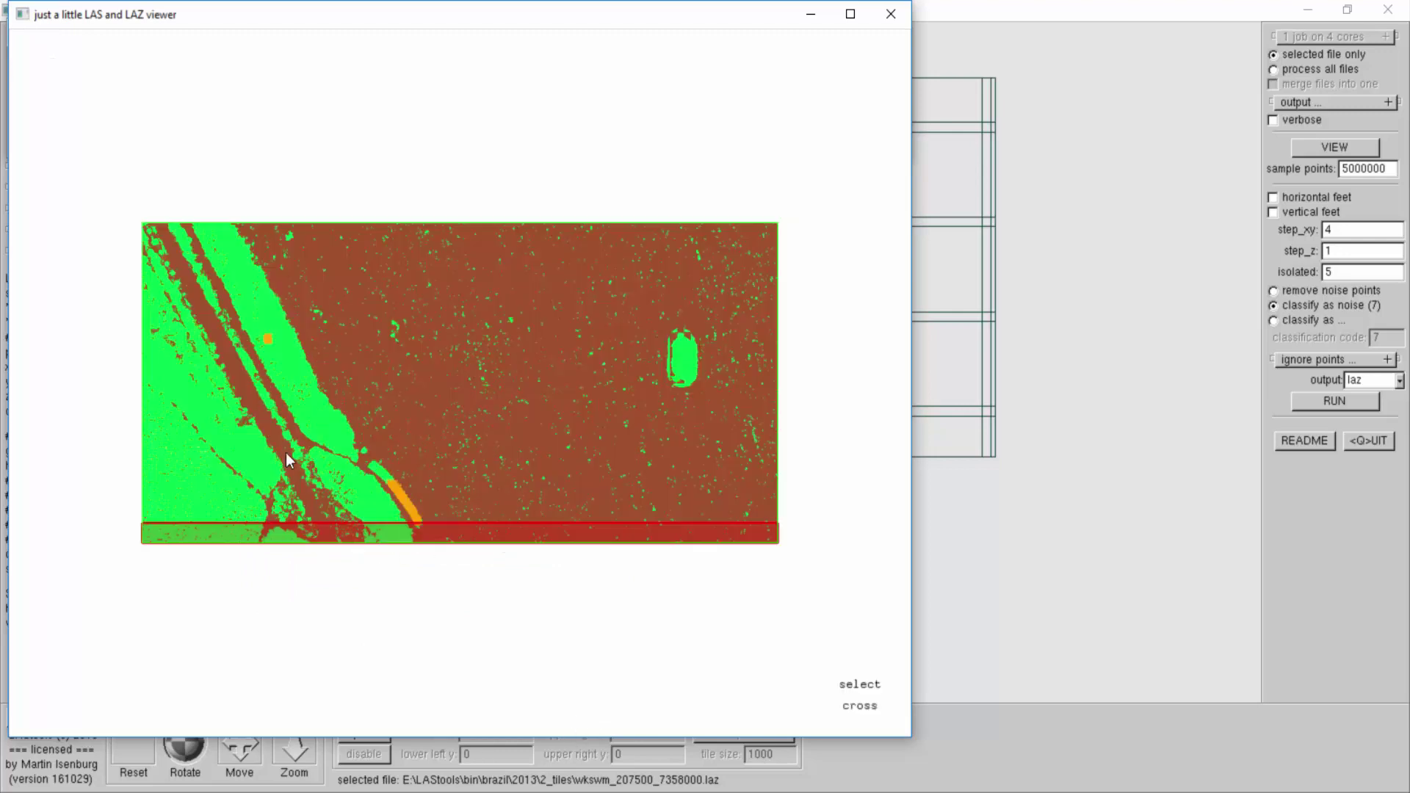
drag(258, 373, 408, 529)
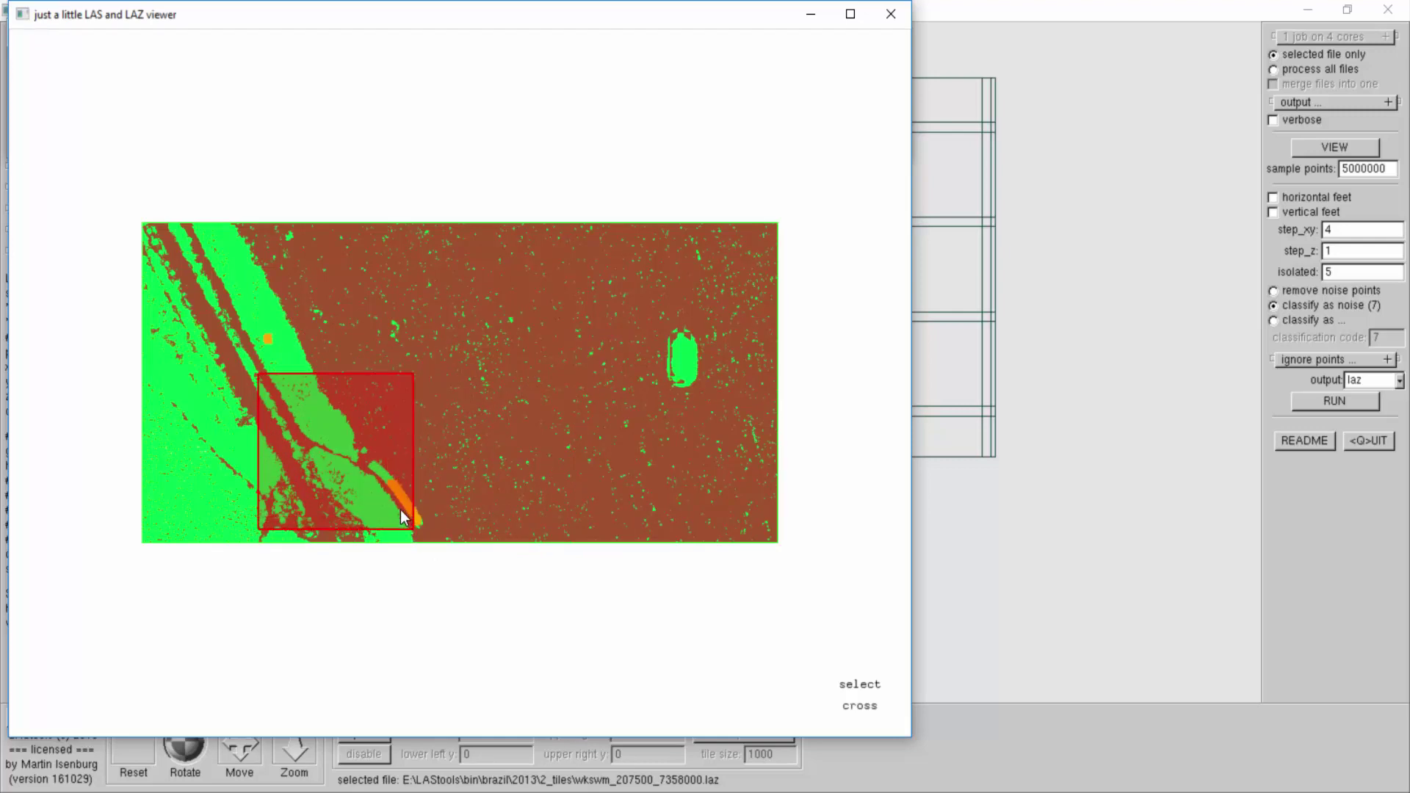
key(g)
key(u)
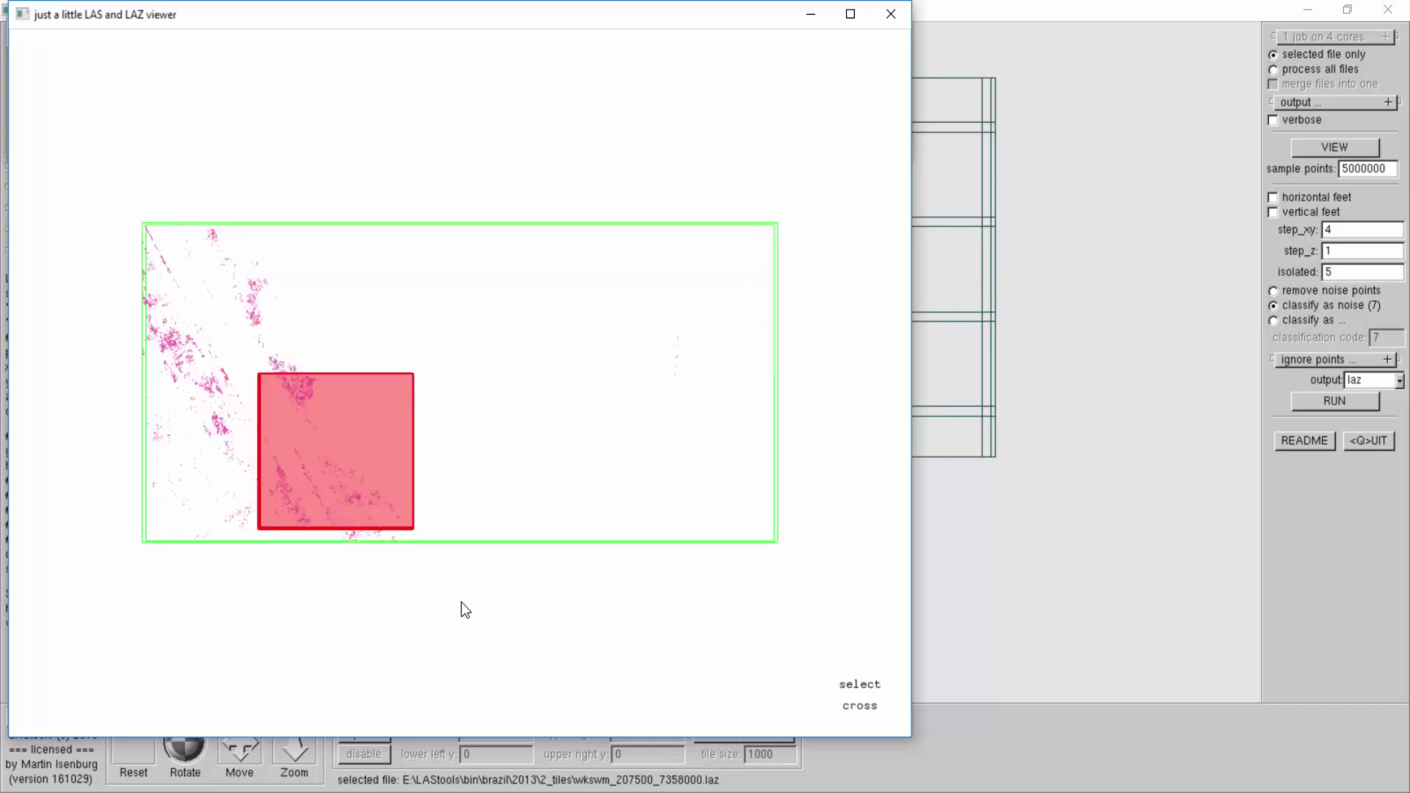
click(891, 14)
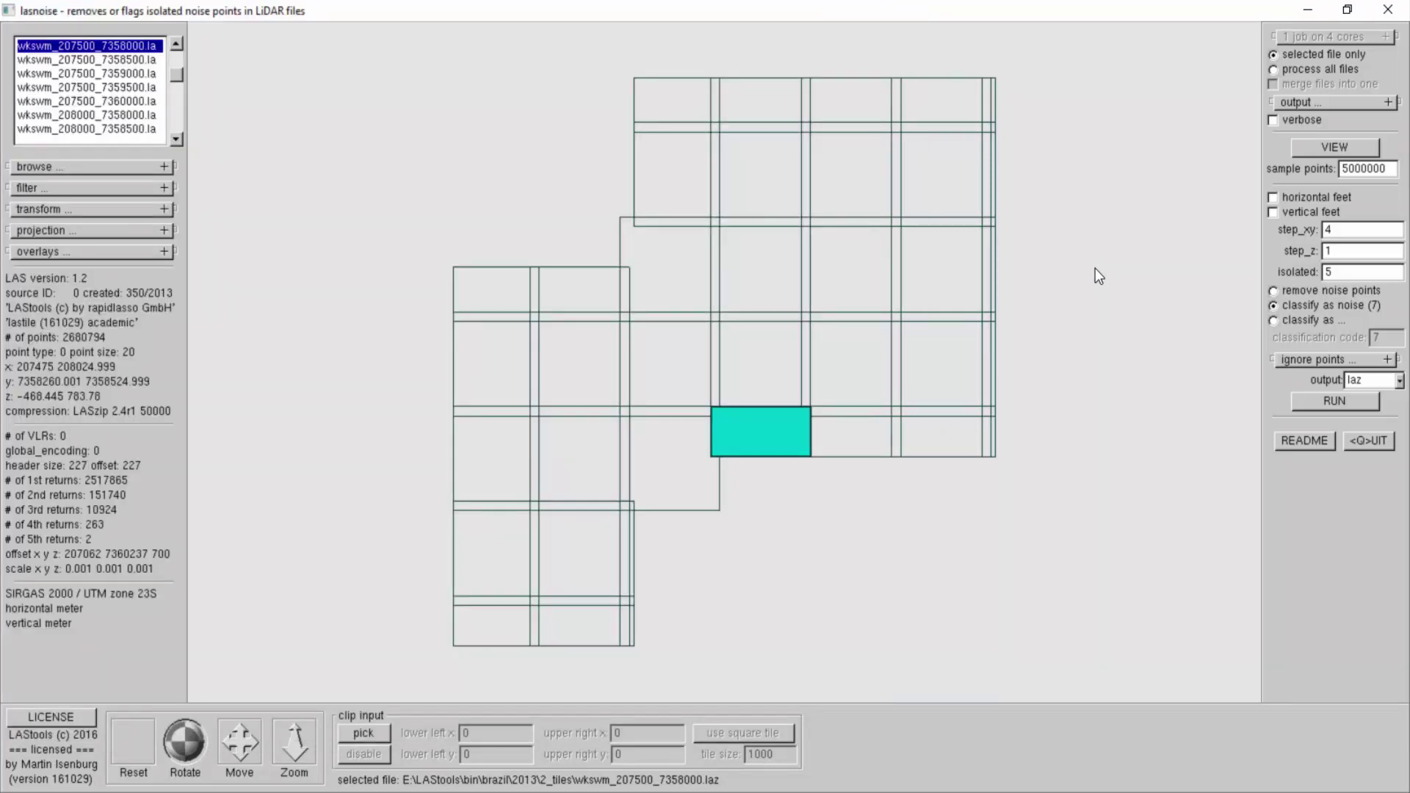
Step: Add a set_classification 0 transform from the other transform items
click(112, 210)
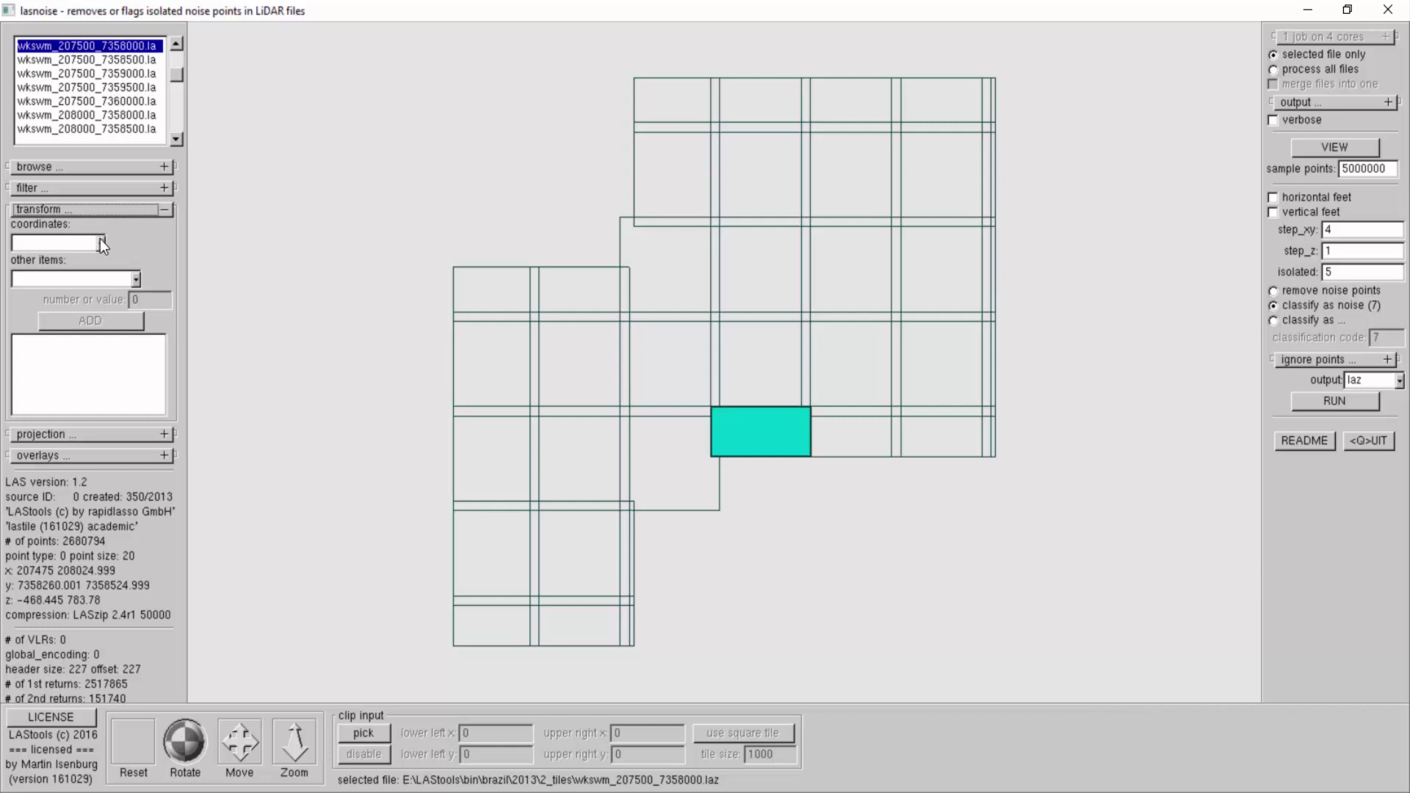
click(135, 280)
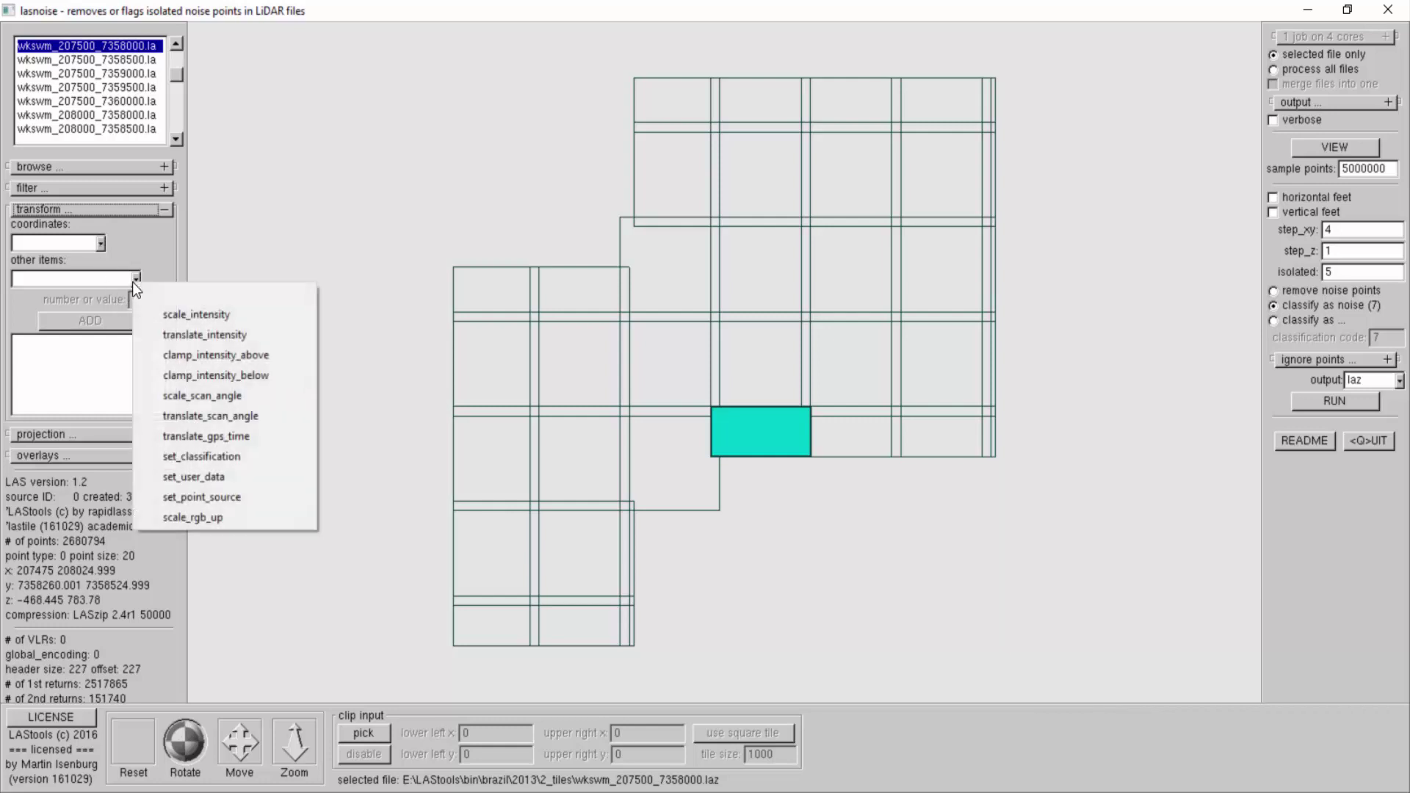
click(218, 457)
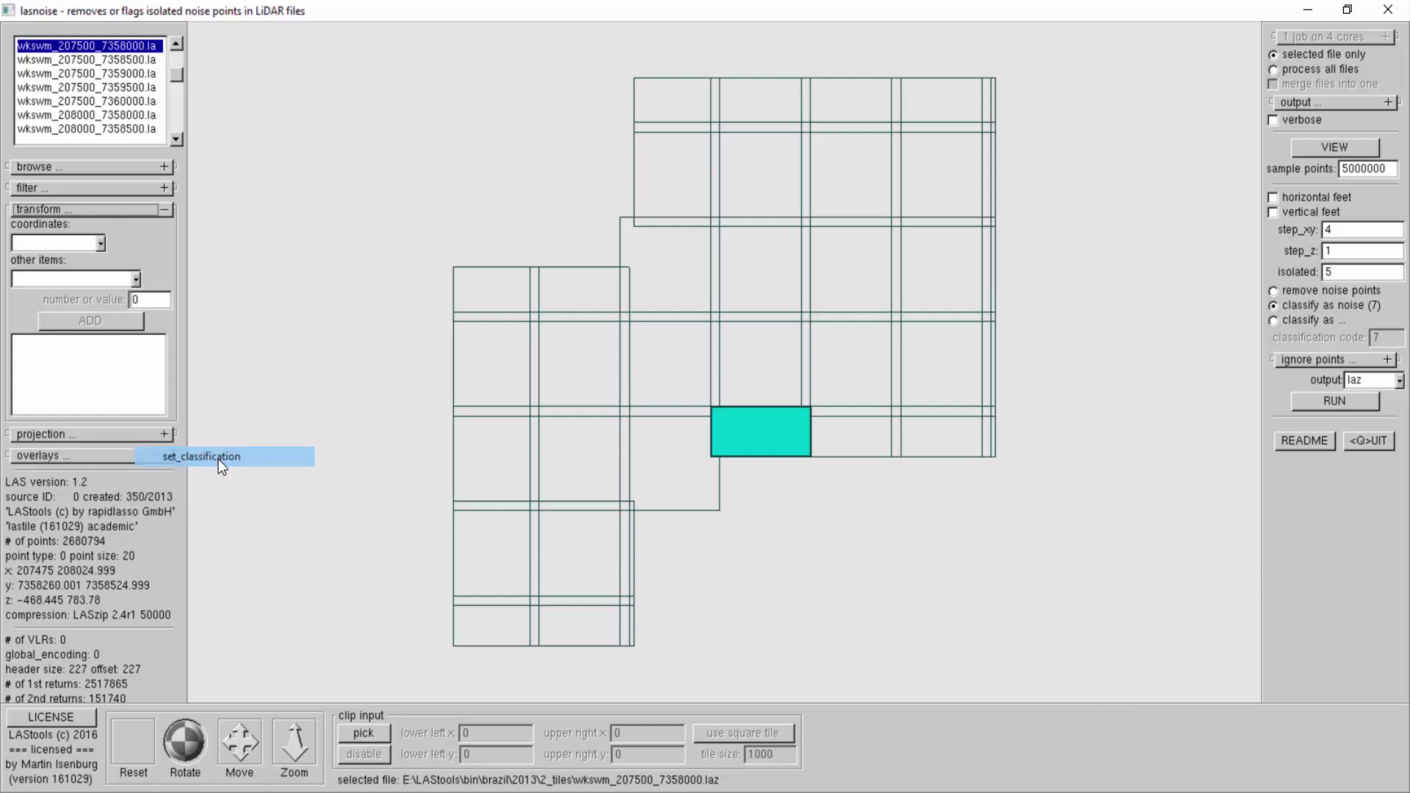
click(109, 323)
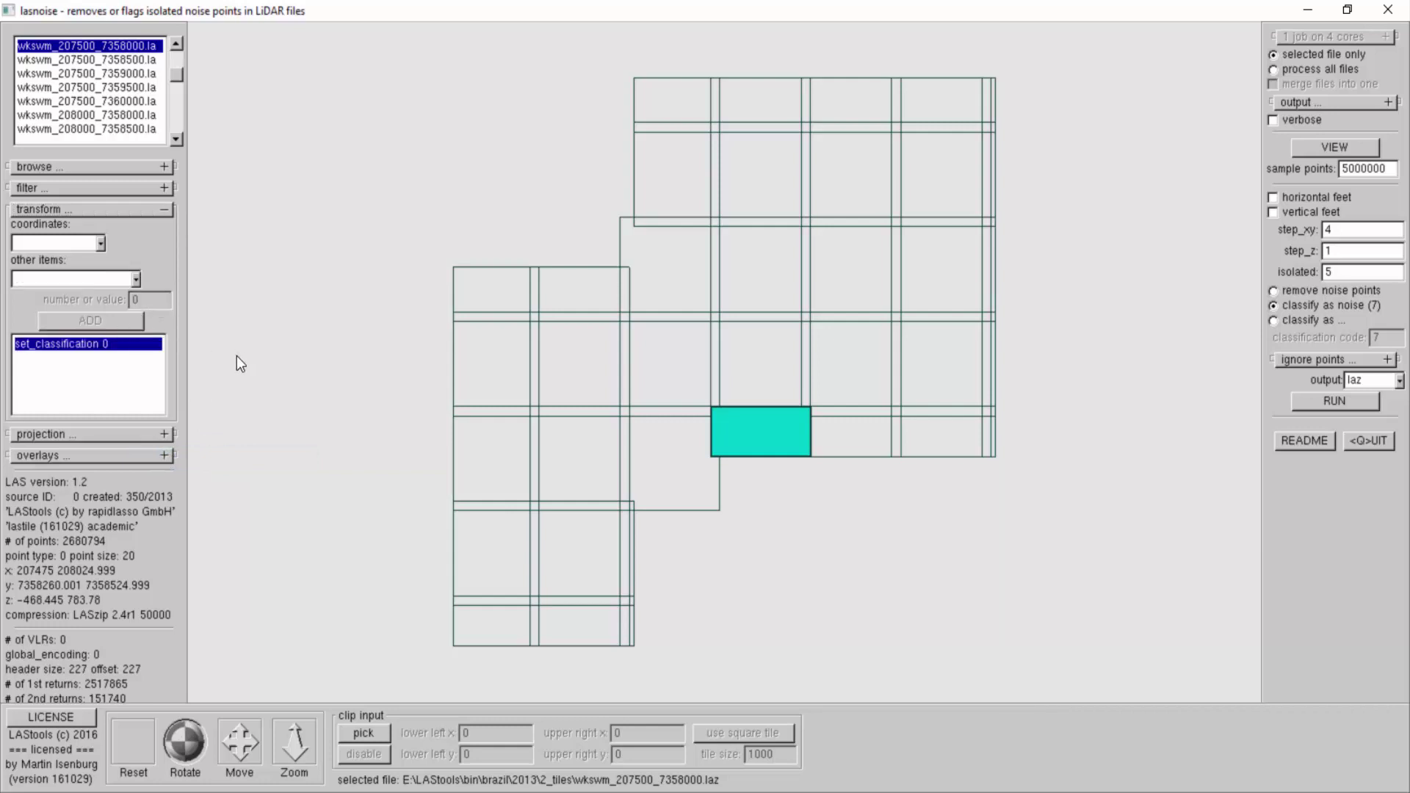
click(135, 209)
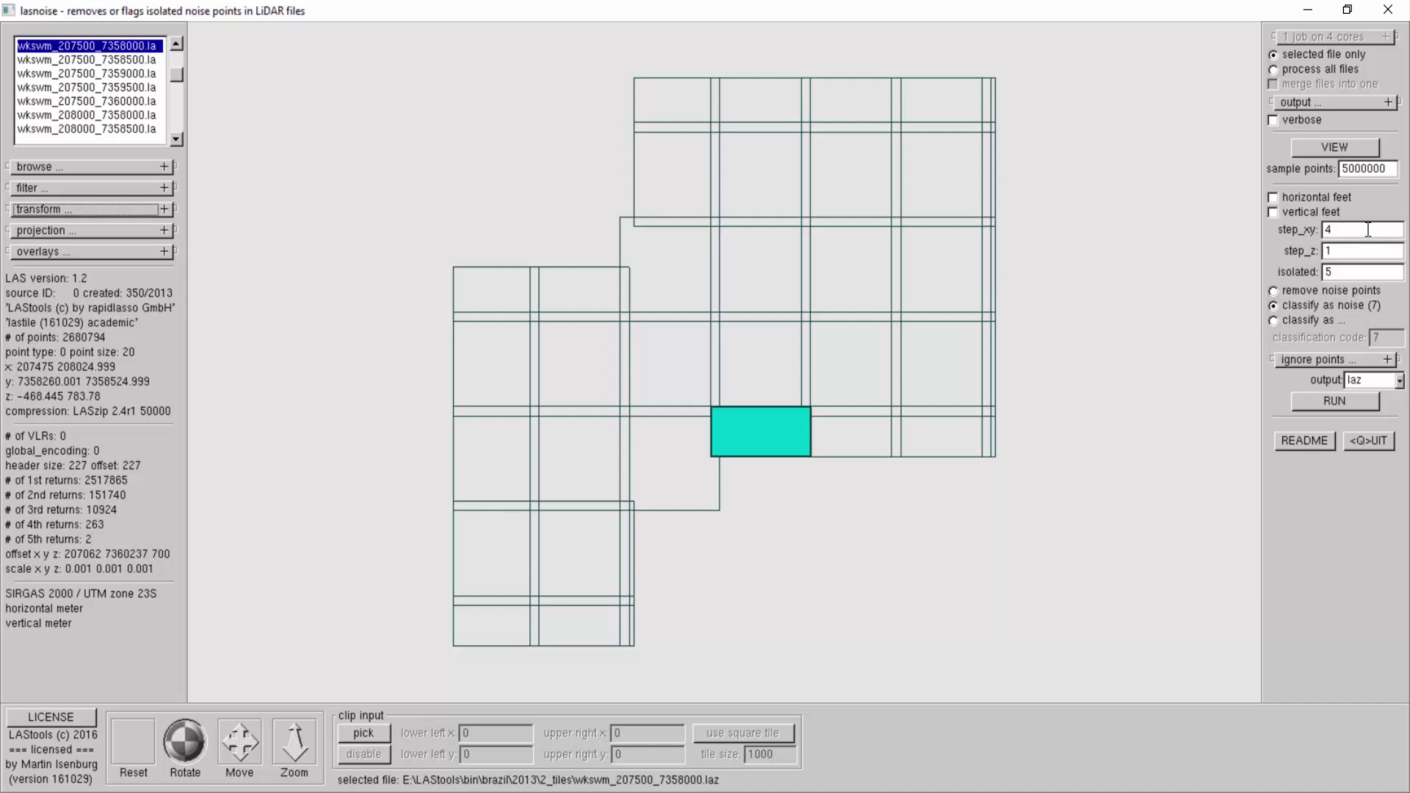
Step: Set the output directory to the sibling 2_tiles_noise folder
click(1387, 102)
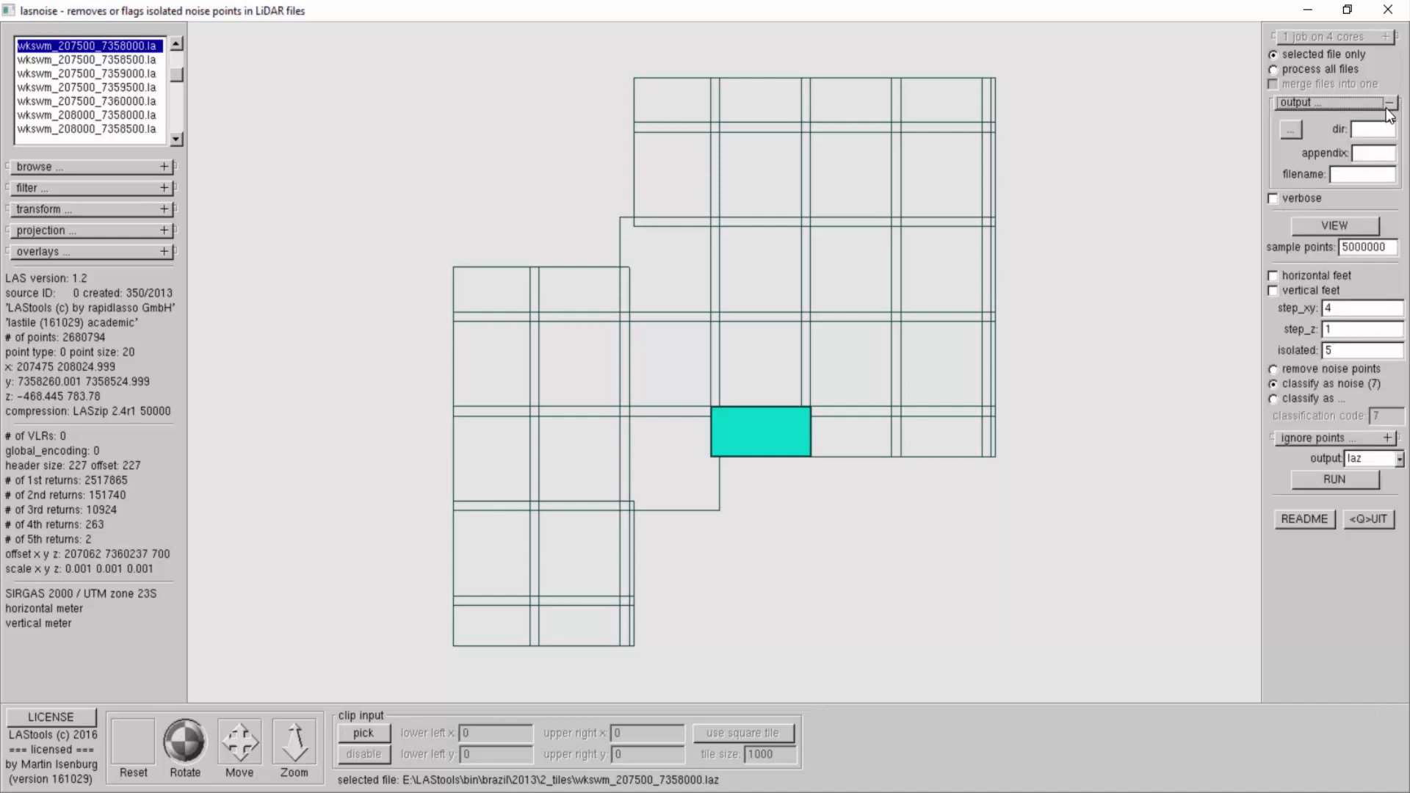
click(1290, 130)
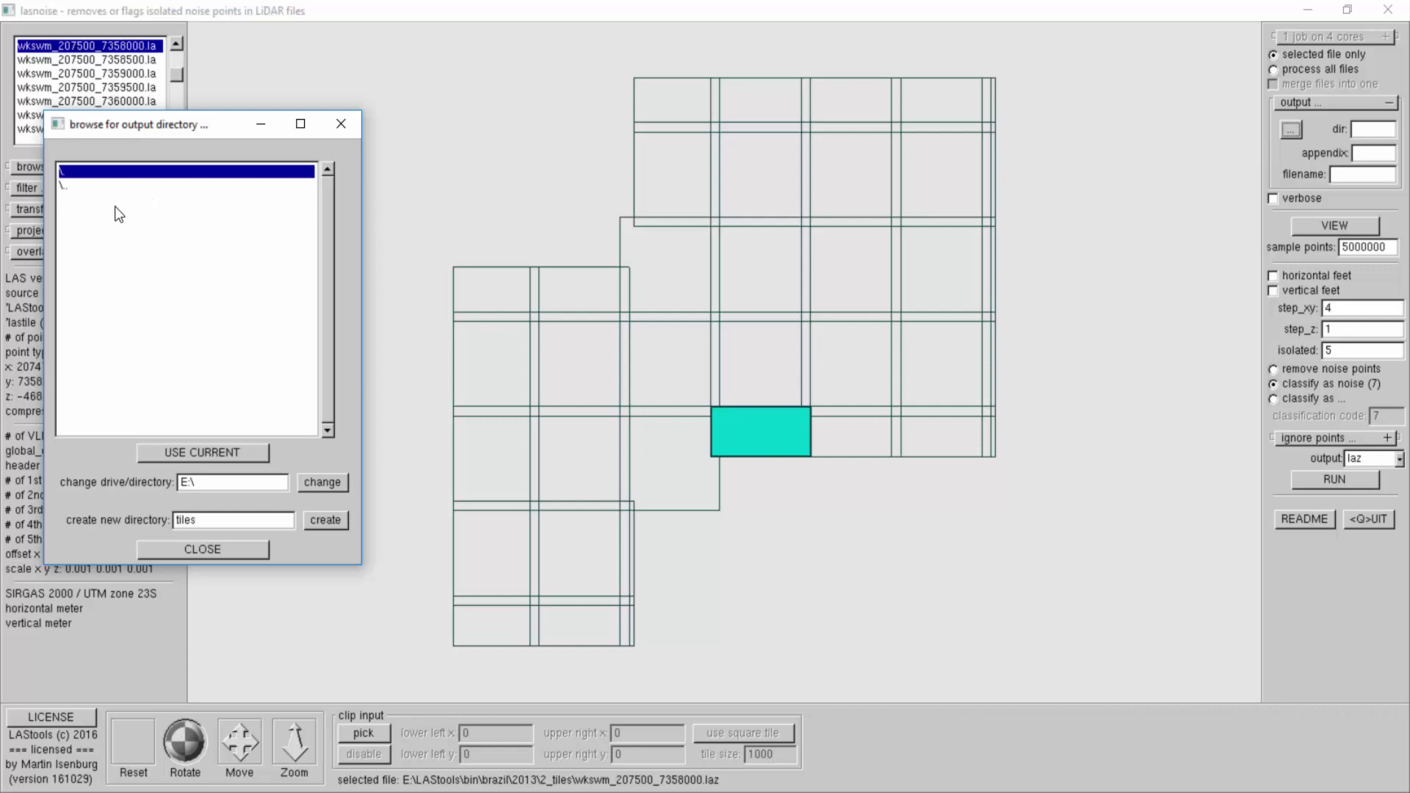
double_click(65, 184)
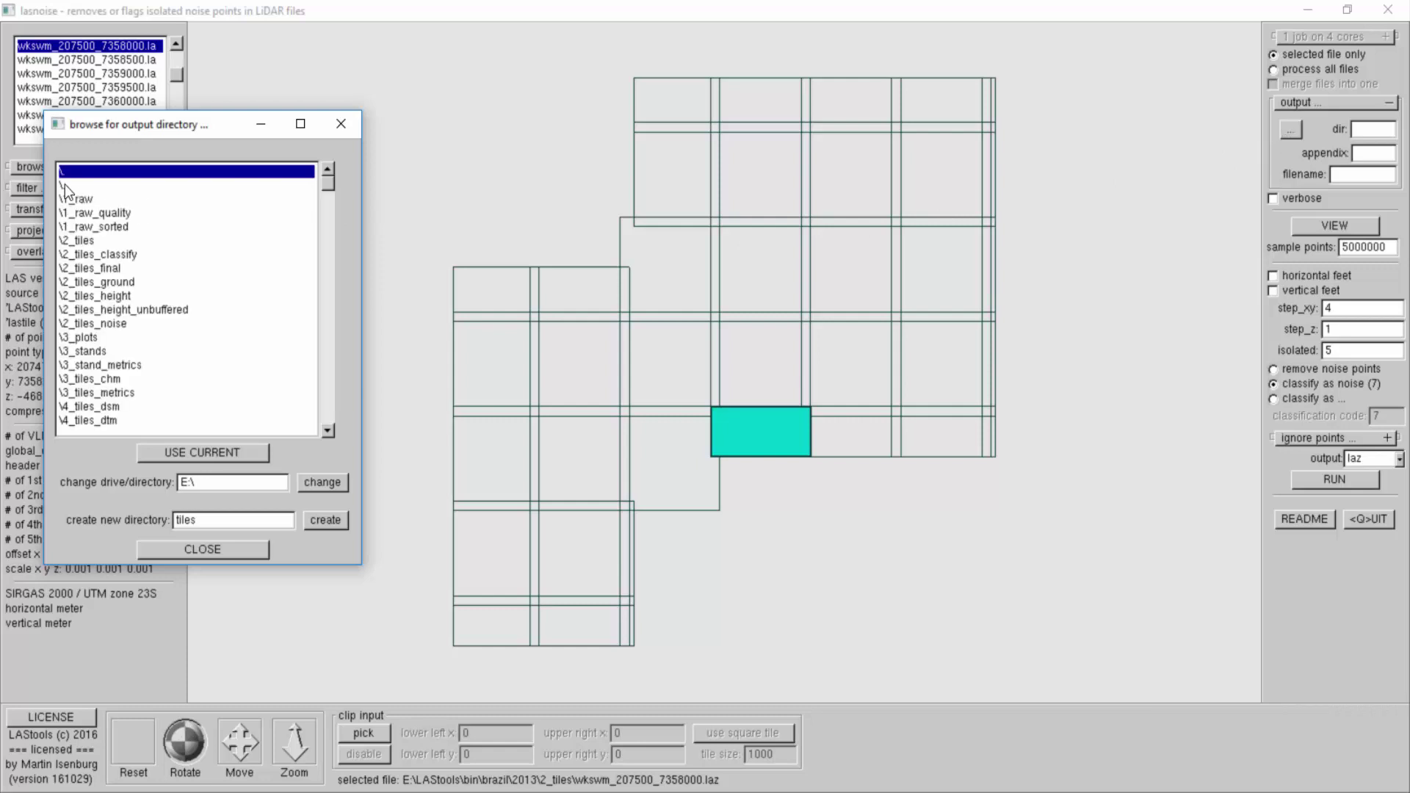
click(113, 328)
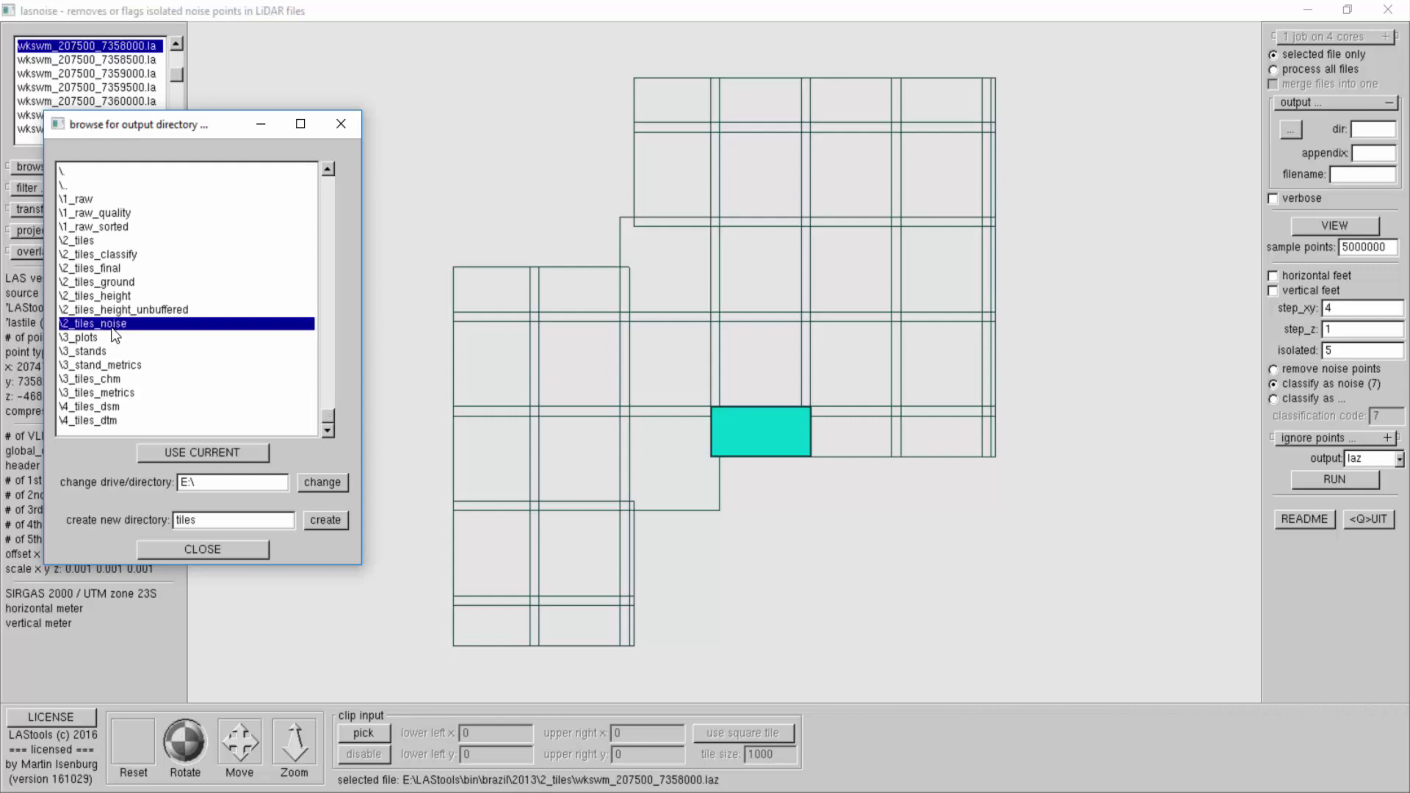
double_click(112, 327)
click(227, 449)
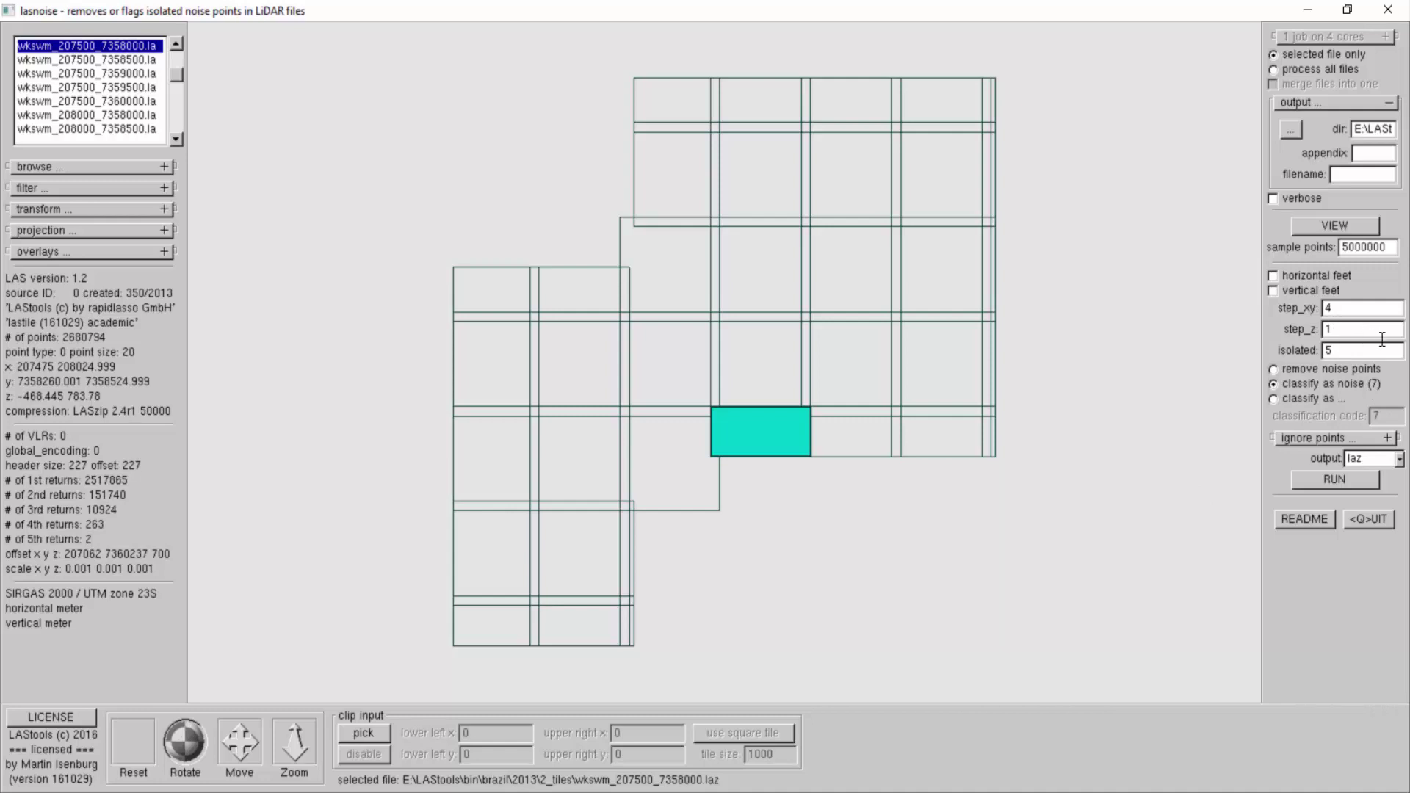
Step: Review the lasnoise command line and start the run on wkswm_207500_7358000 into 2_tiles_noise
click(1348, 479)
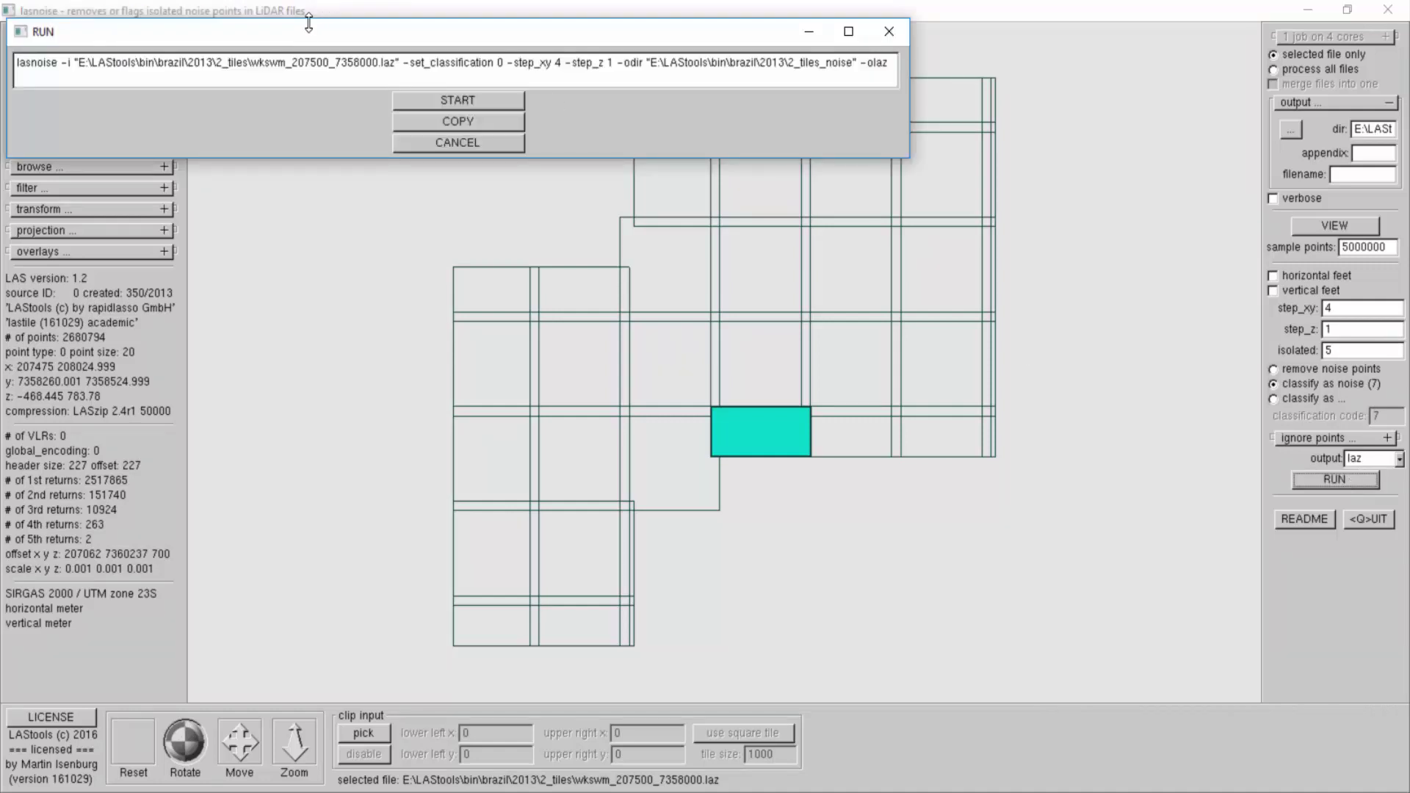
drag(308, 24, 342, 34)
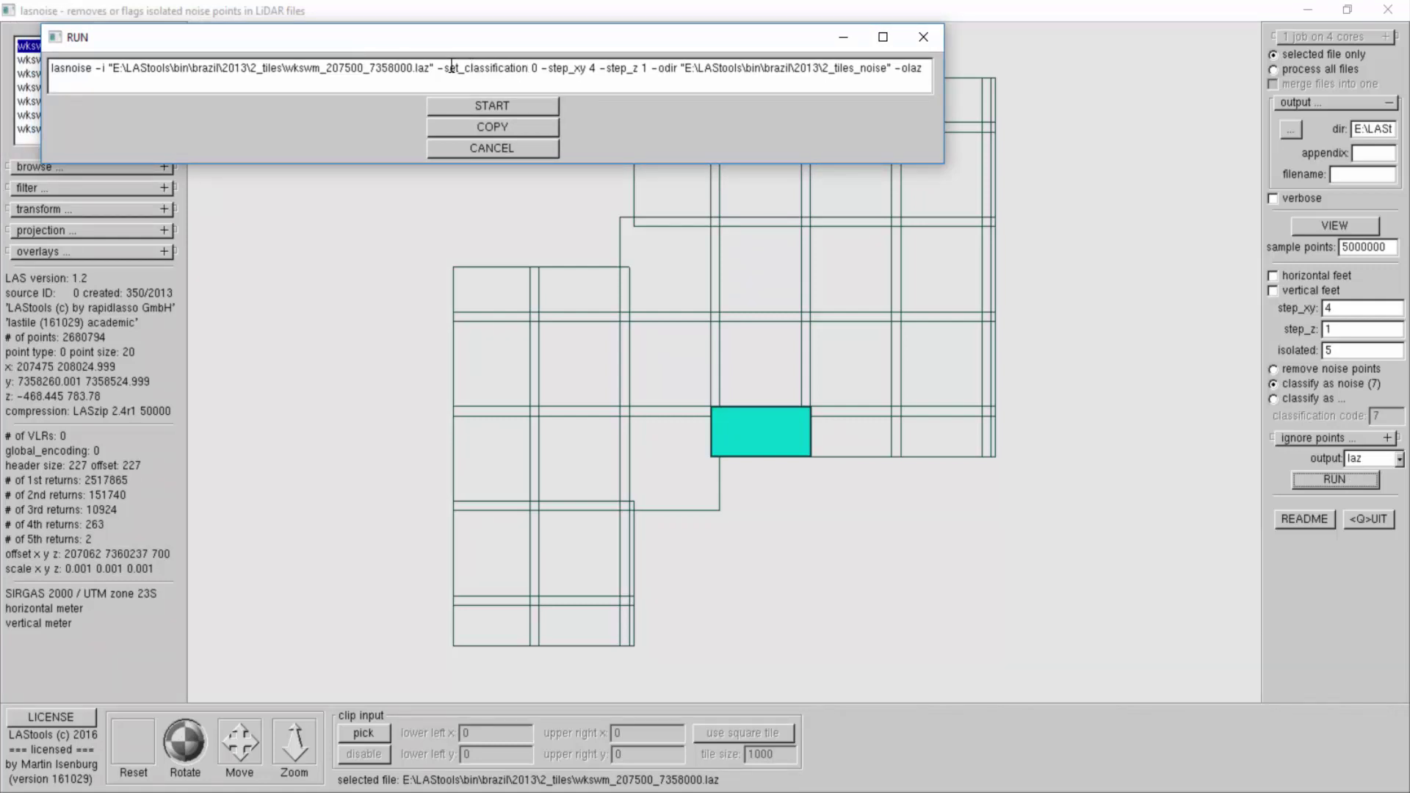
drag(449, 67, 538, 68)
click(591, 90)
click(495, 105)
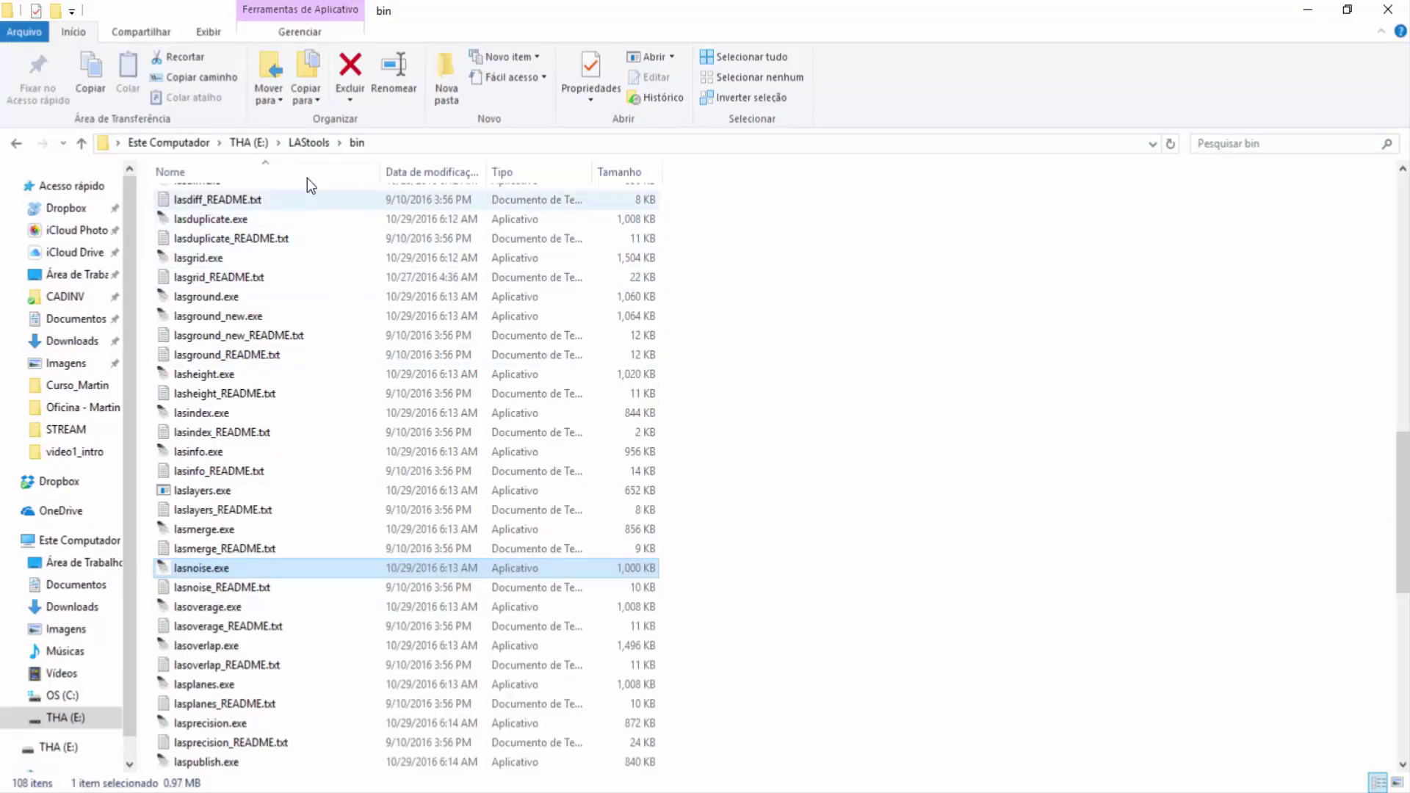
Step: Open lasview maximized and load all .laz tiles from the 2_tiles_noise folder
scroll(309, 627, down, 10)
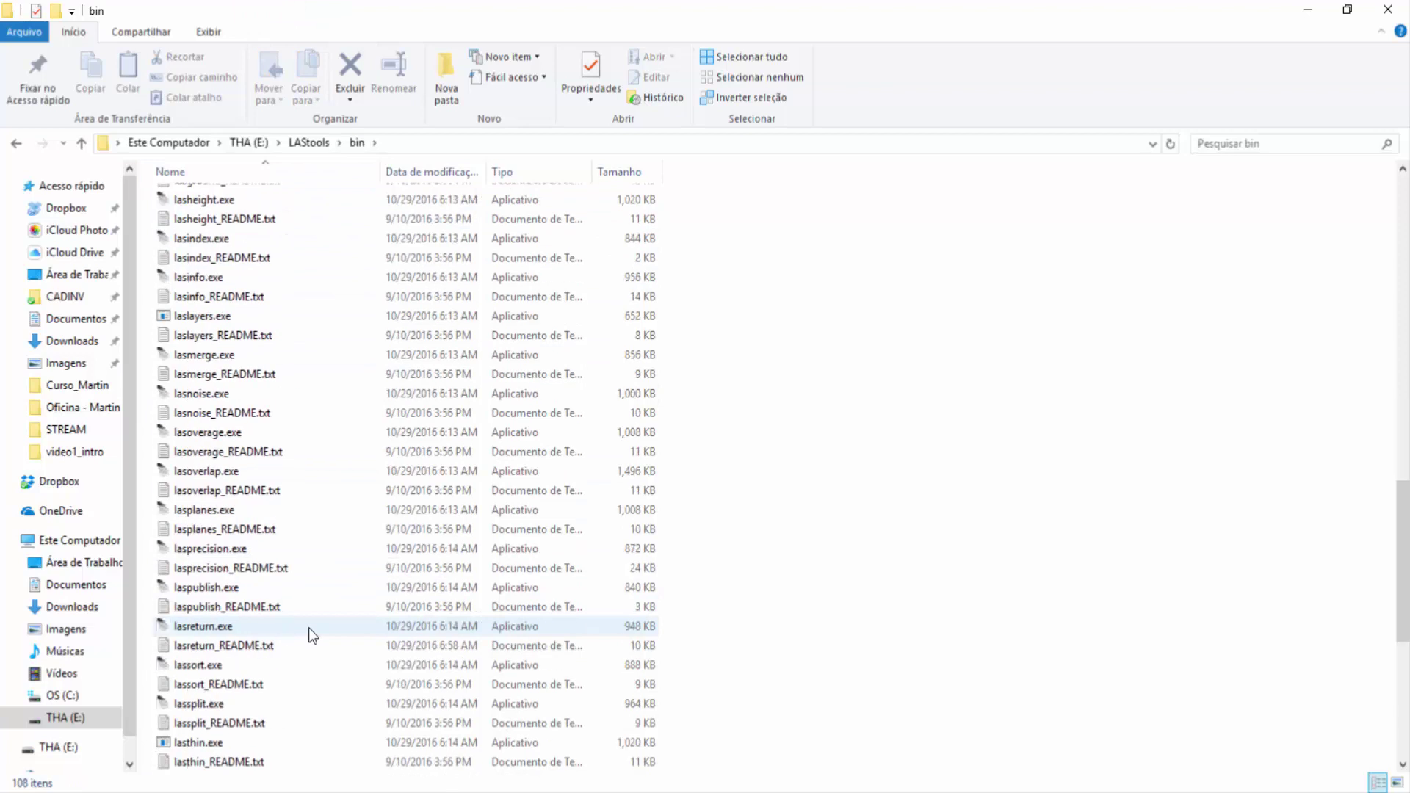
double_click(284, 607)
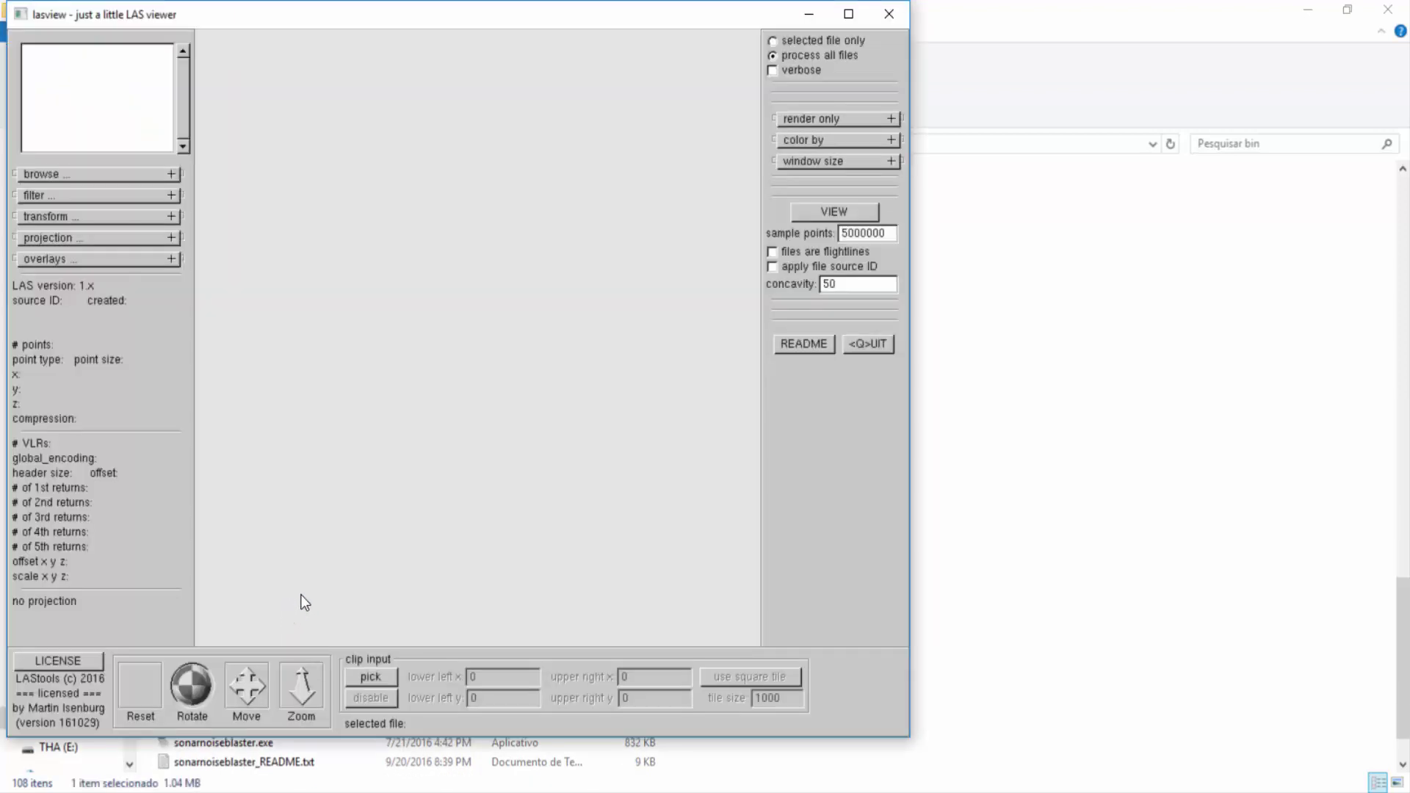
click(848, 13)
click(164, 166)
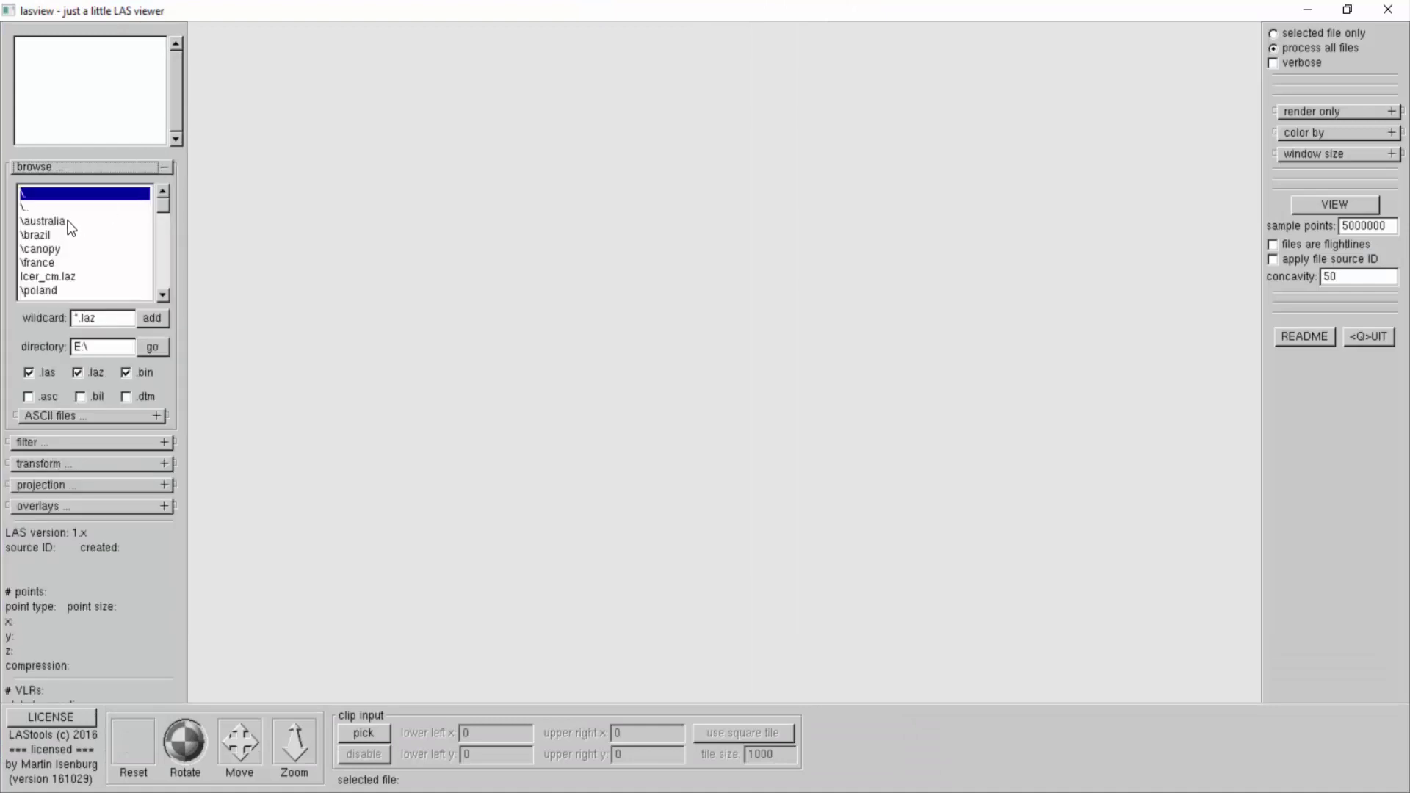
double_click(47, 234)
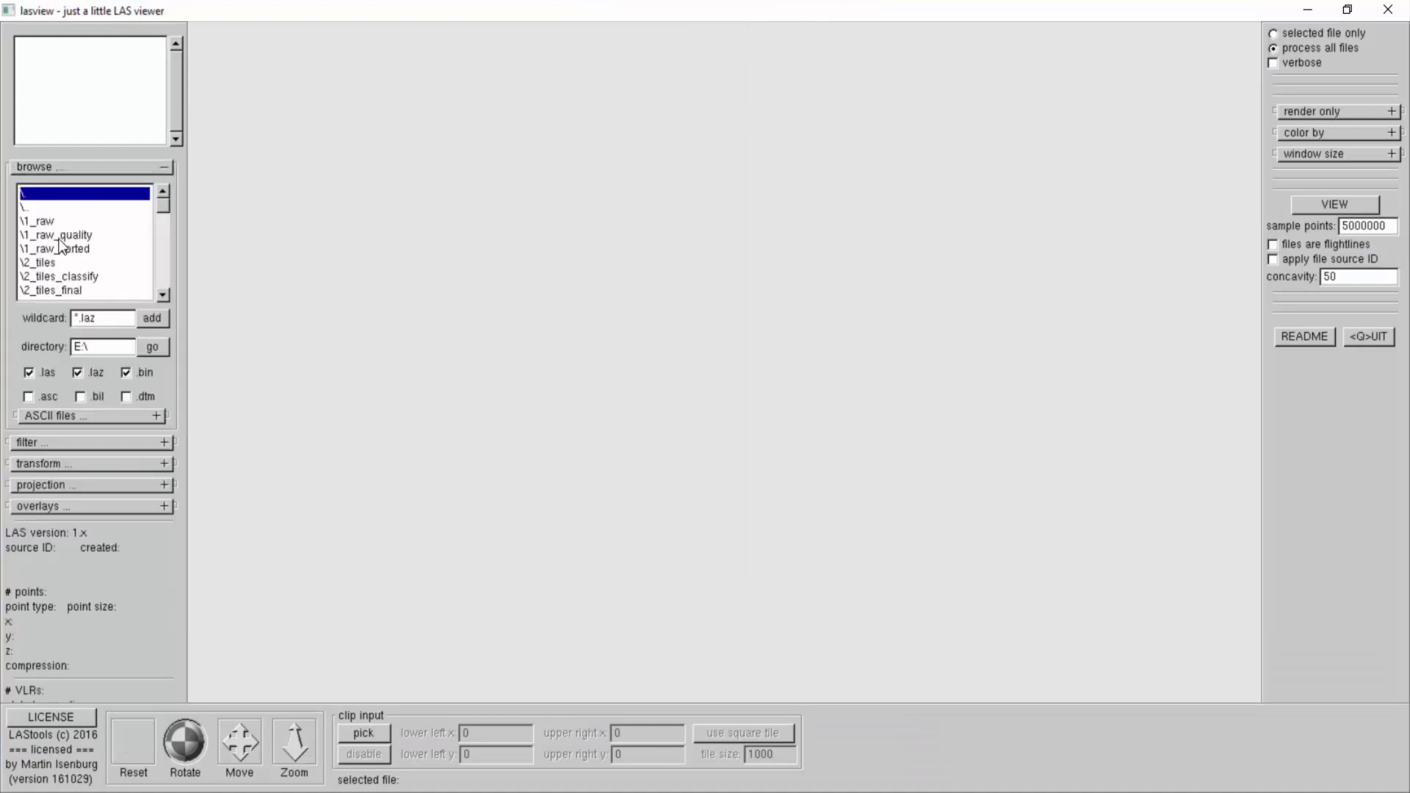
click(163, 296)
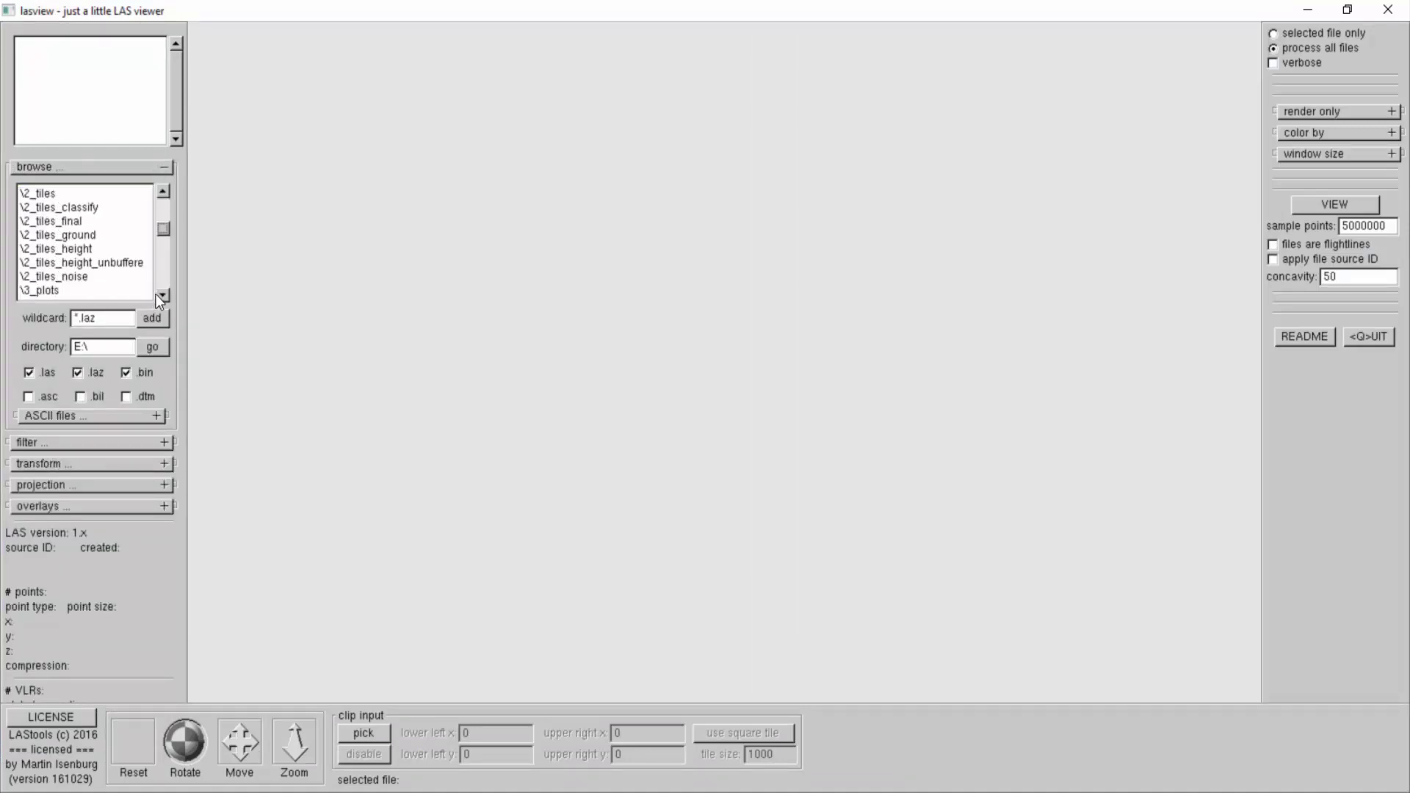
double_click(75, 274)
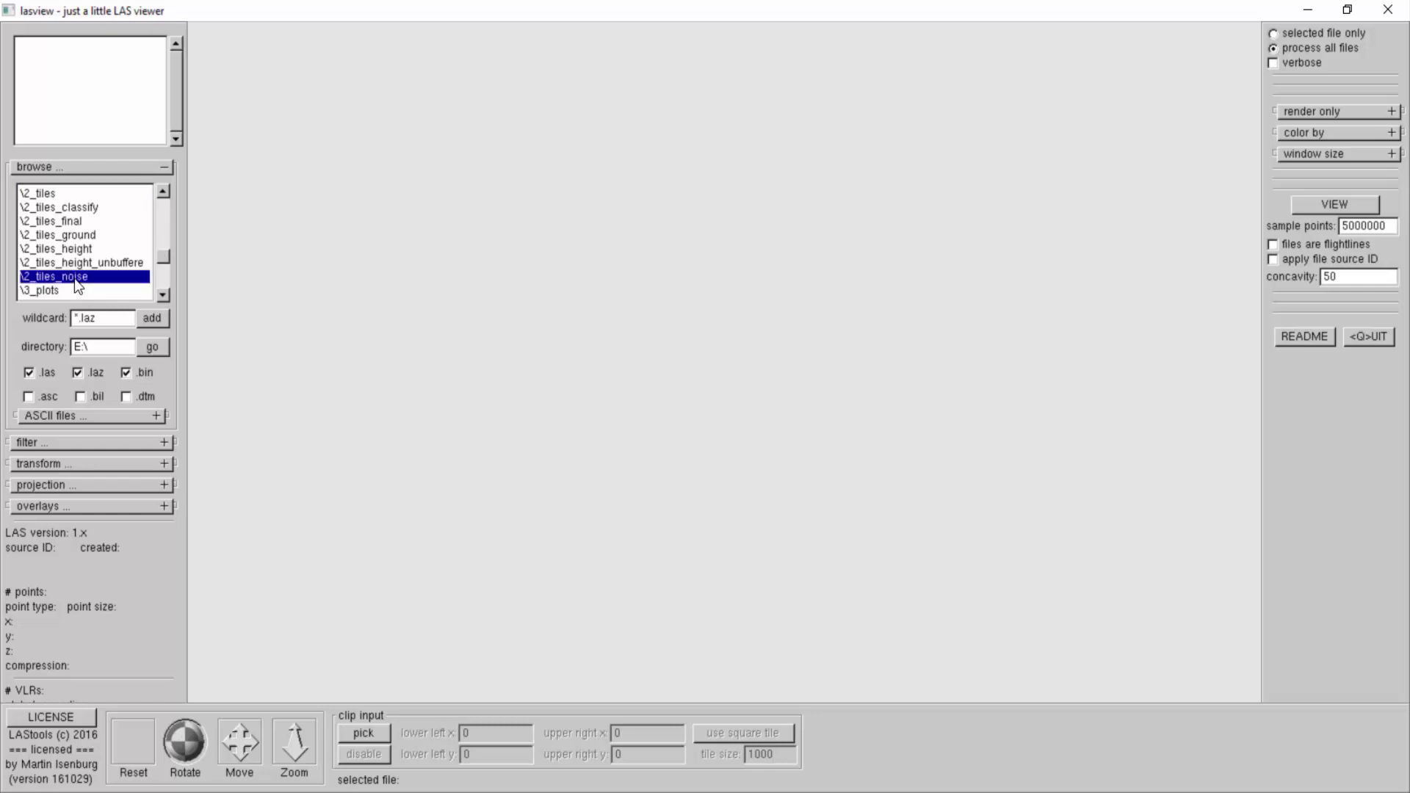
click(154, 319)
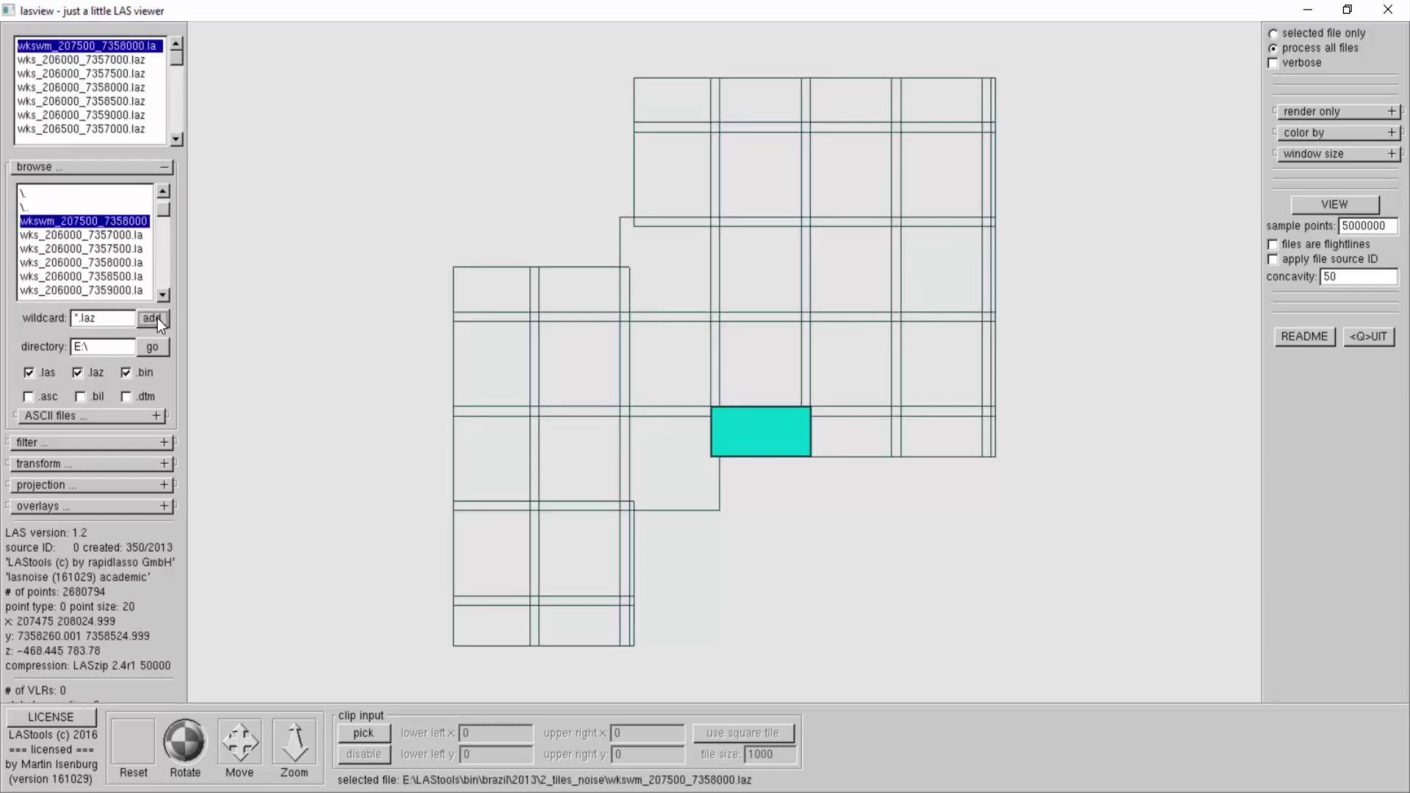
Step: View only the selected noise-classified tile wkswm_207500_7358000 in the point cloud viewer
click(1273, 33)
click(1336, 205)
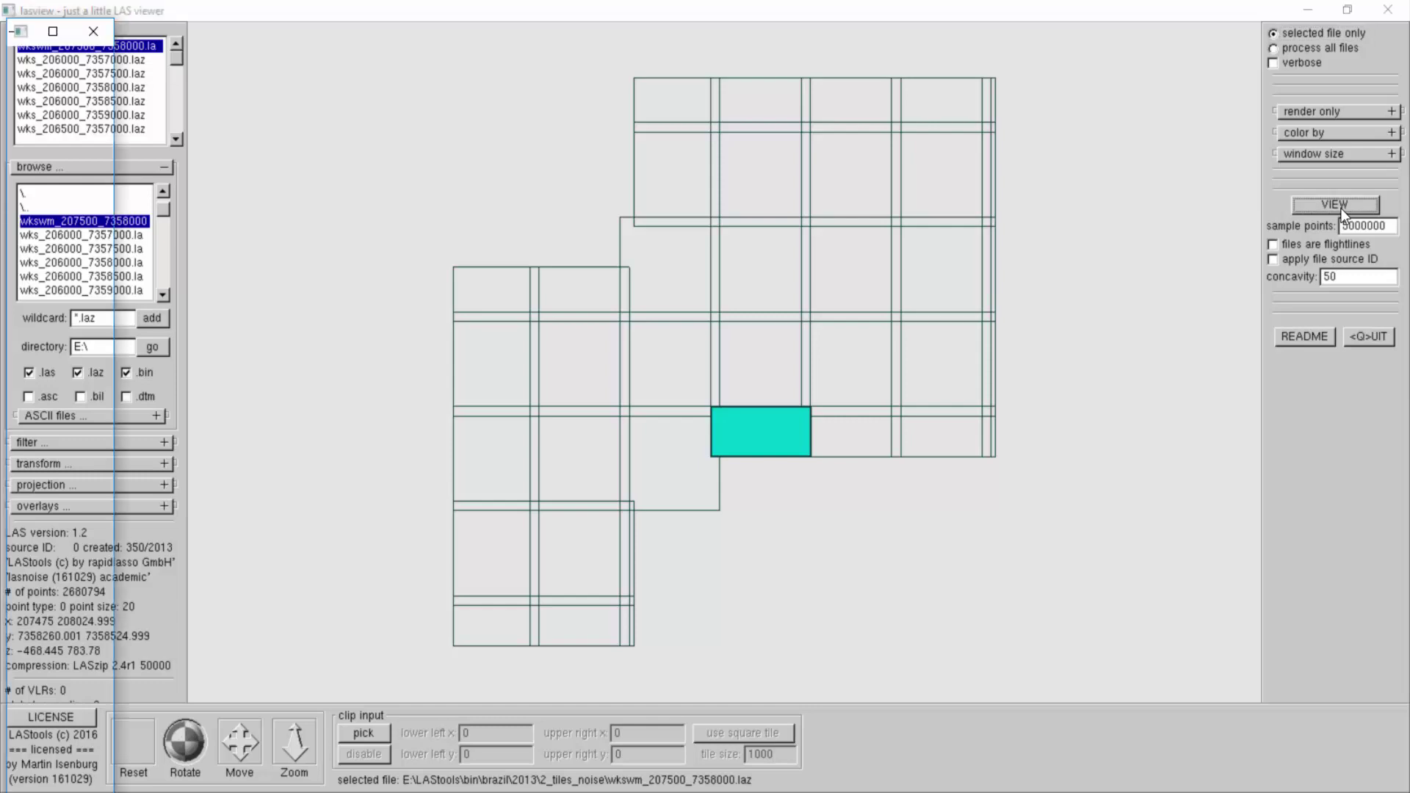
click(481, 95)
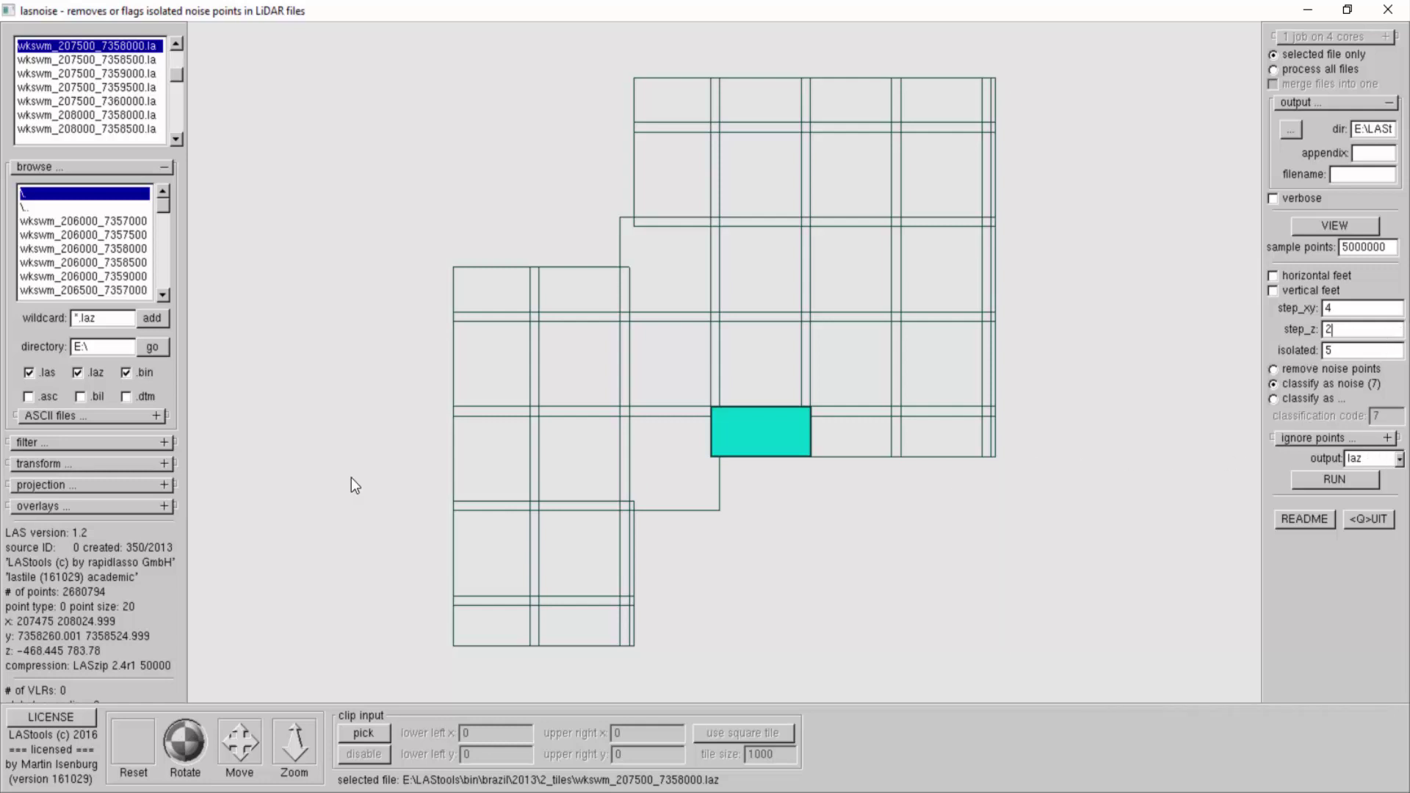
Step: Add a drop_z_below 500 filter from the 'by coordinates' filters
click(163, 169)
click(143, 188)
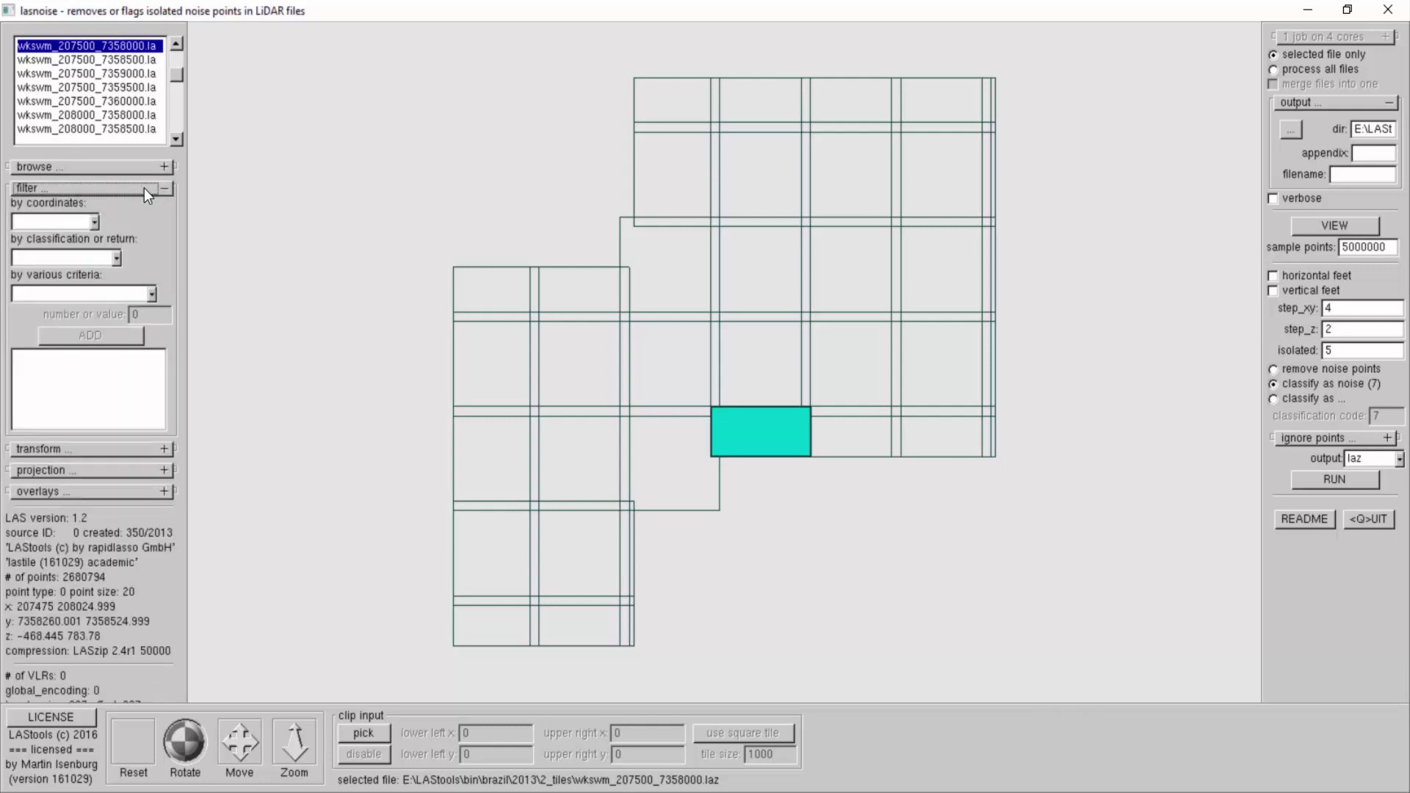
click(92, 222)
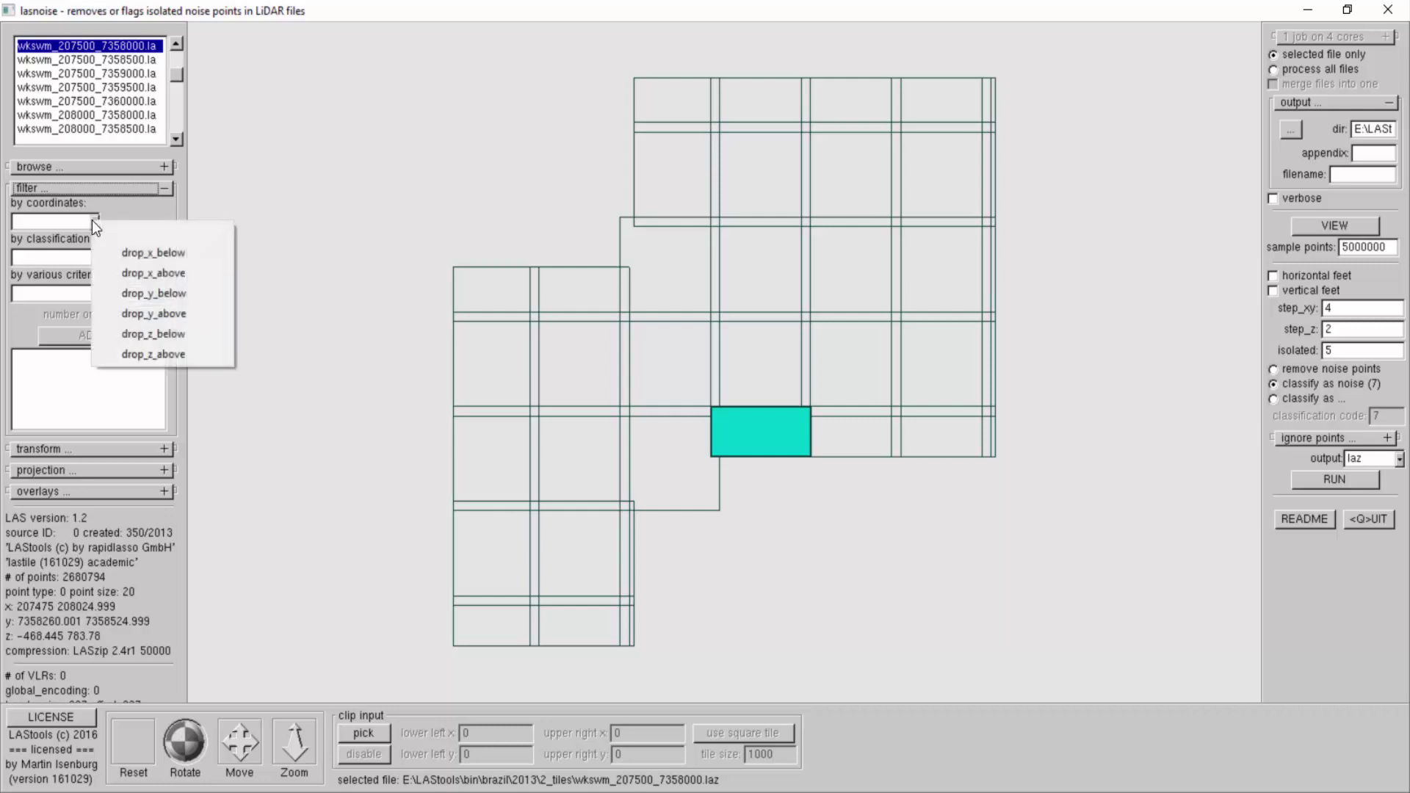
click(130, 333)
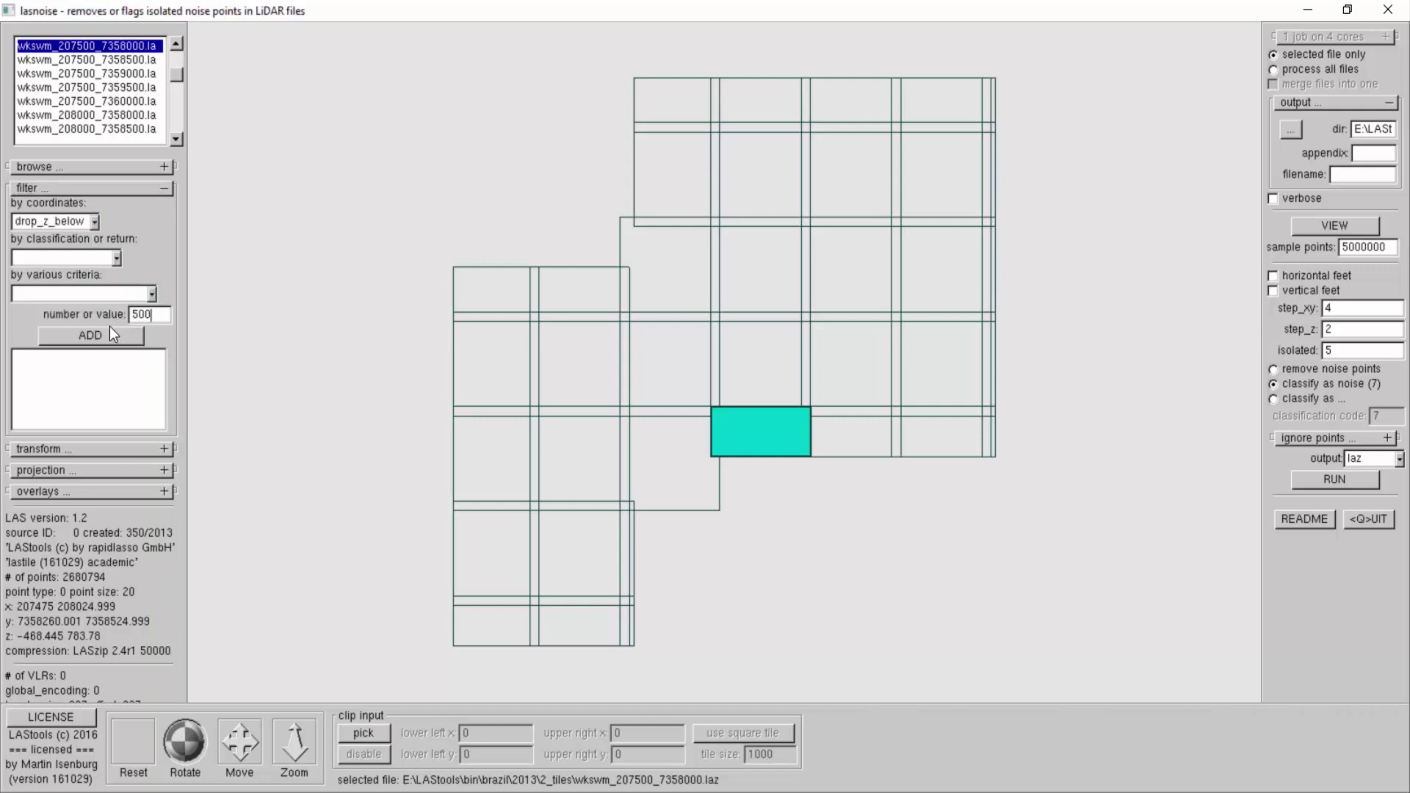
click(95, 339)
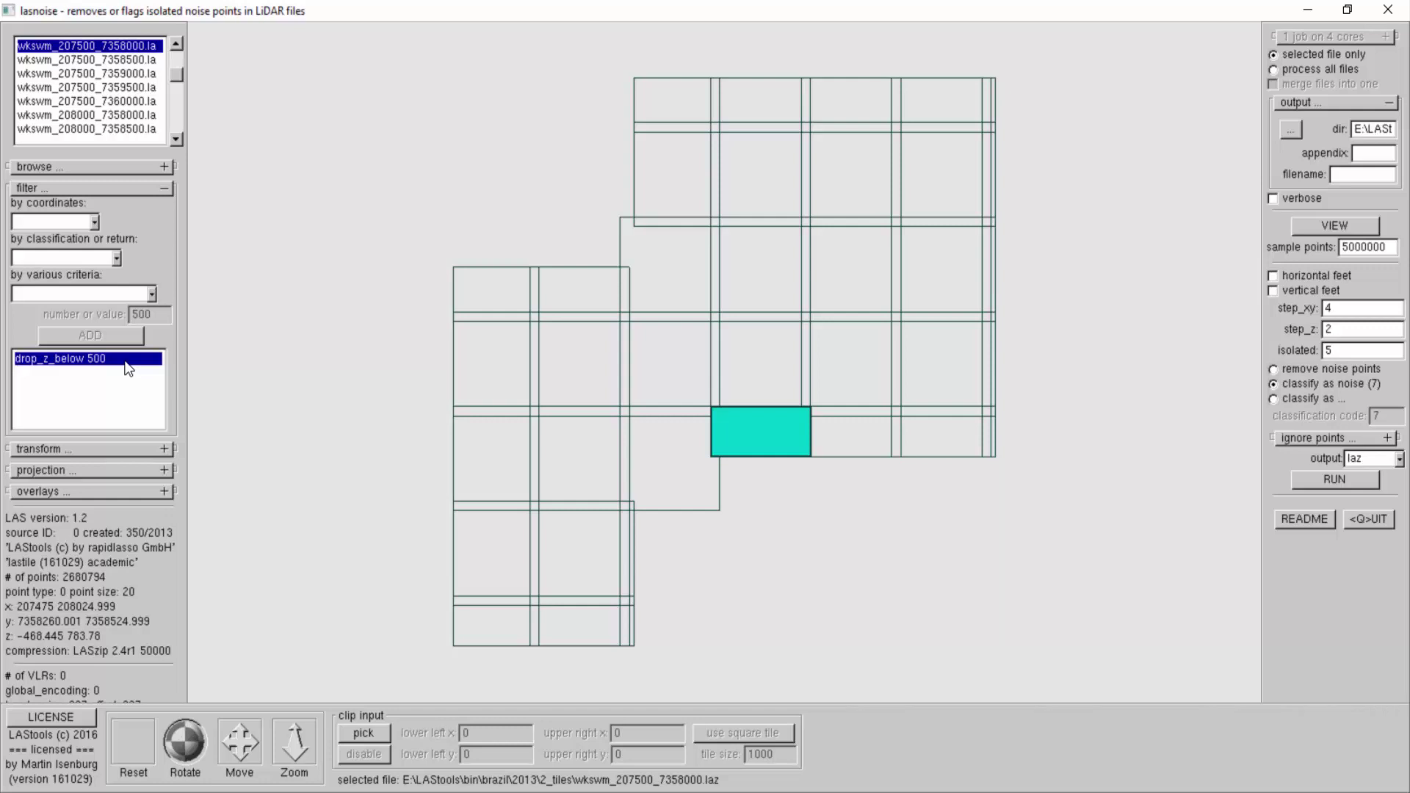
Step: Launch lasnoise with the -drop_z_below 500 filter on the selected tile
click(1334, 479)
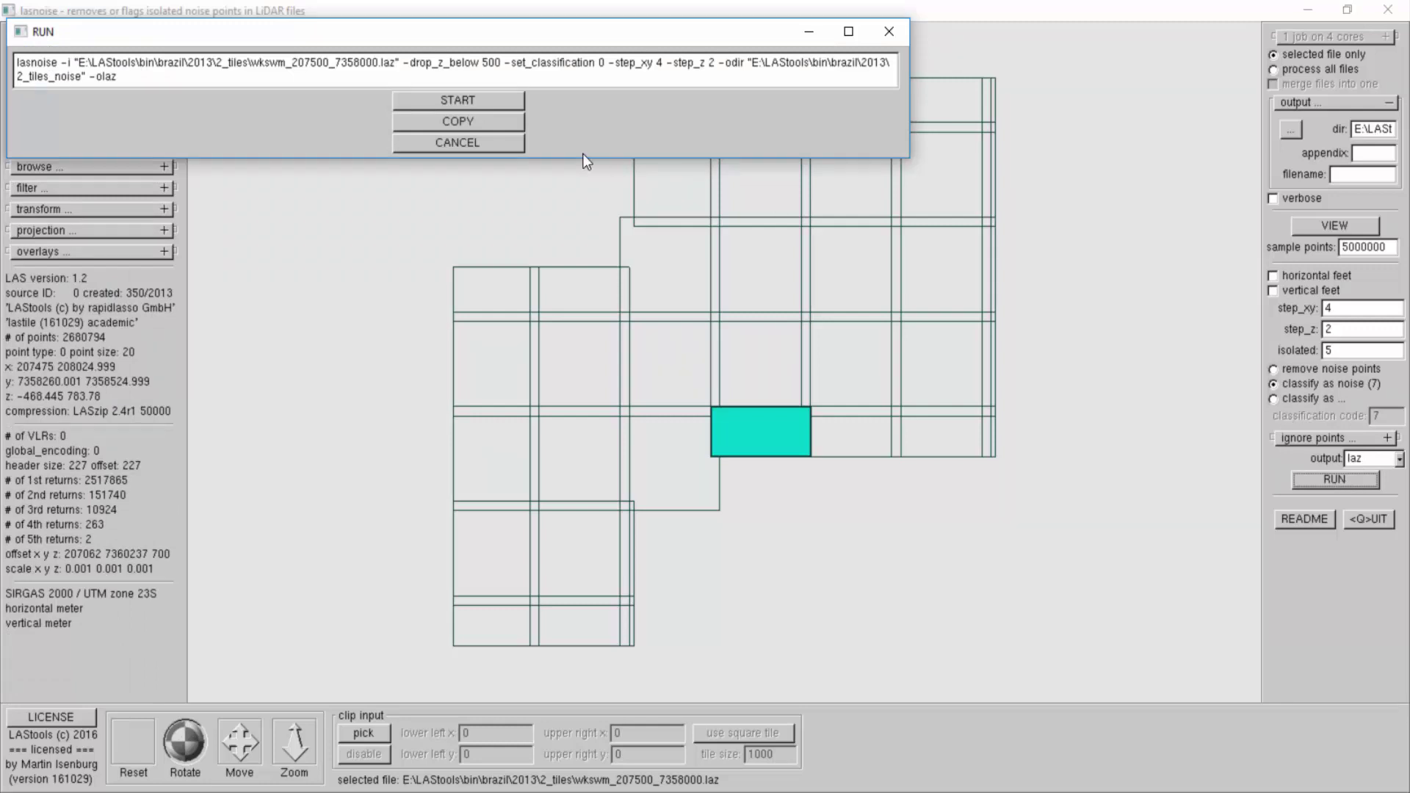
drag(402, 64, 502, 66)
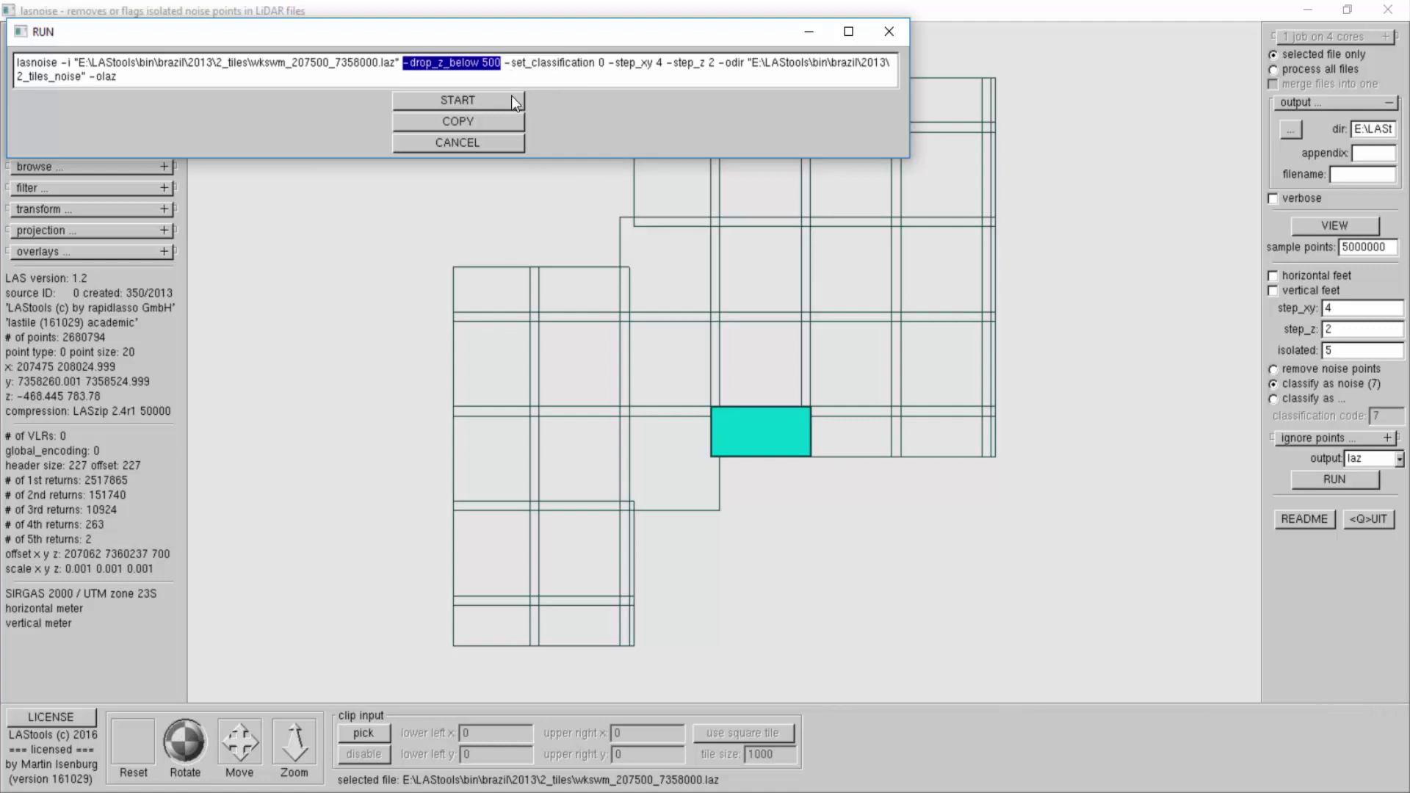
click(485, 99)
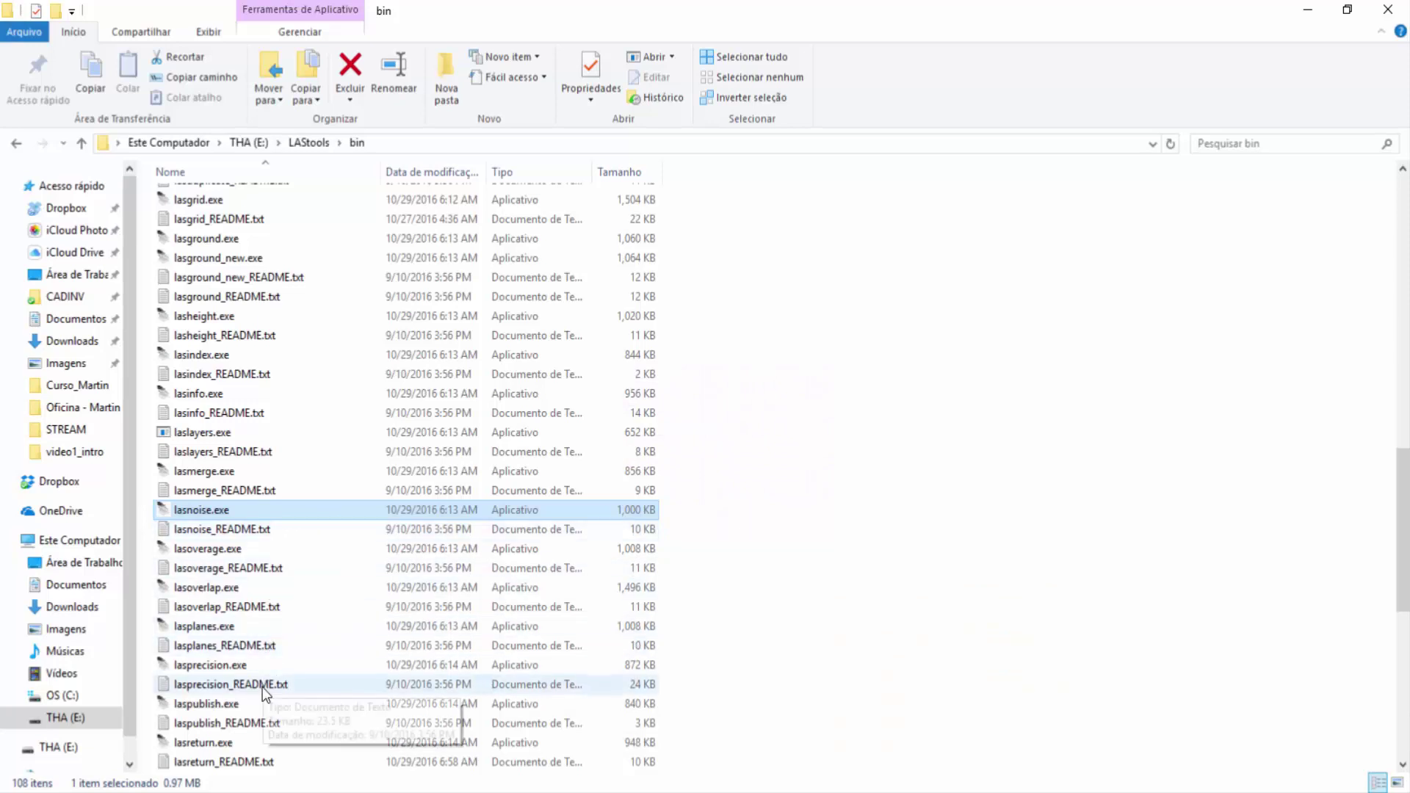
Step: Start lasview maximized and open the point cloud viewer on the processed tile
scroll(268, 673, down, 7)
double_click(235, 664)
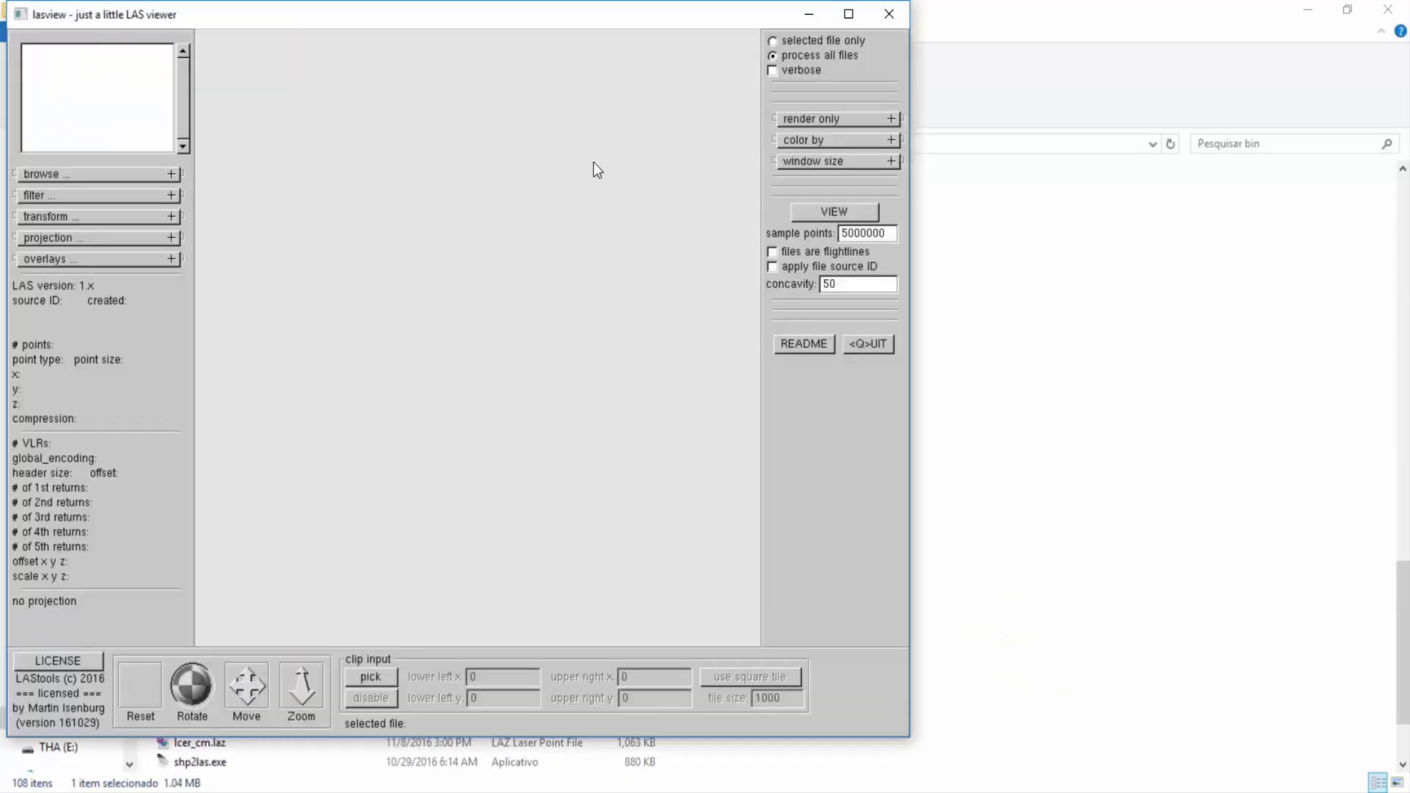
click(846, 15)
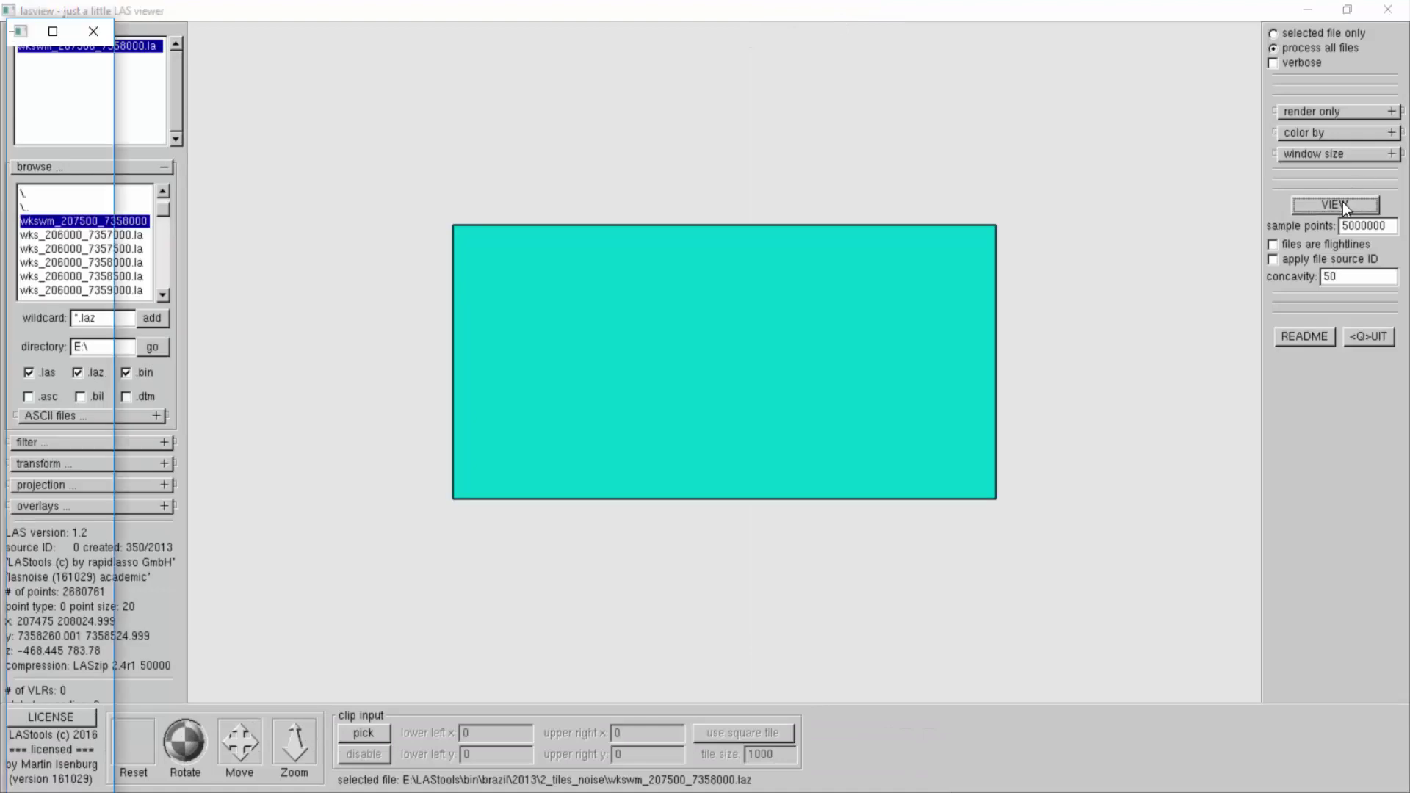
click(1343, 201)
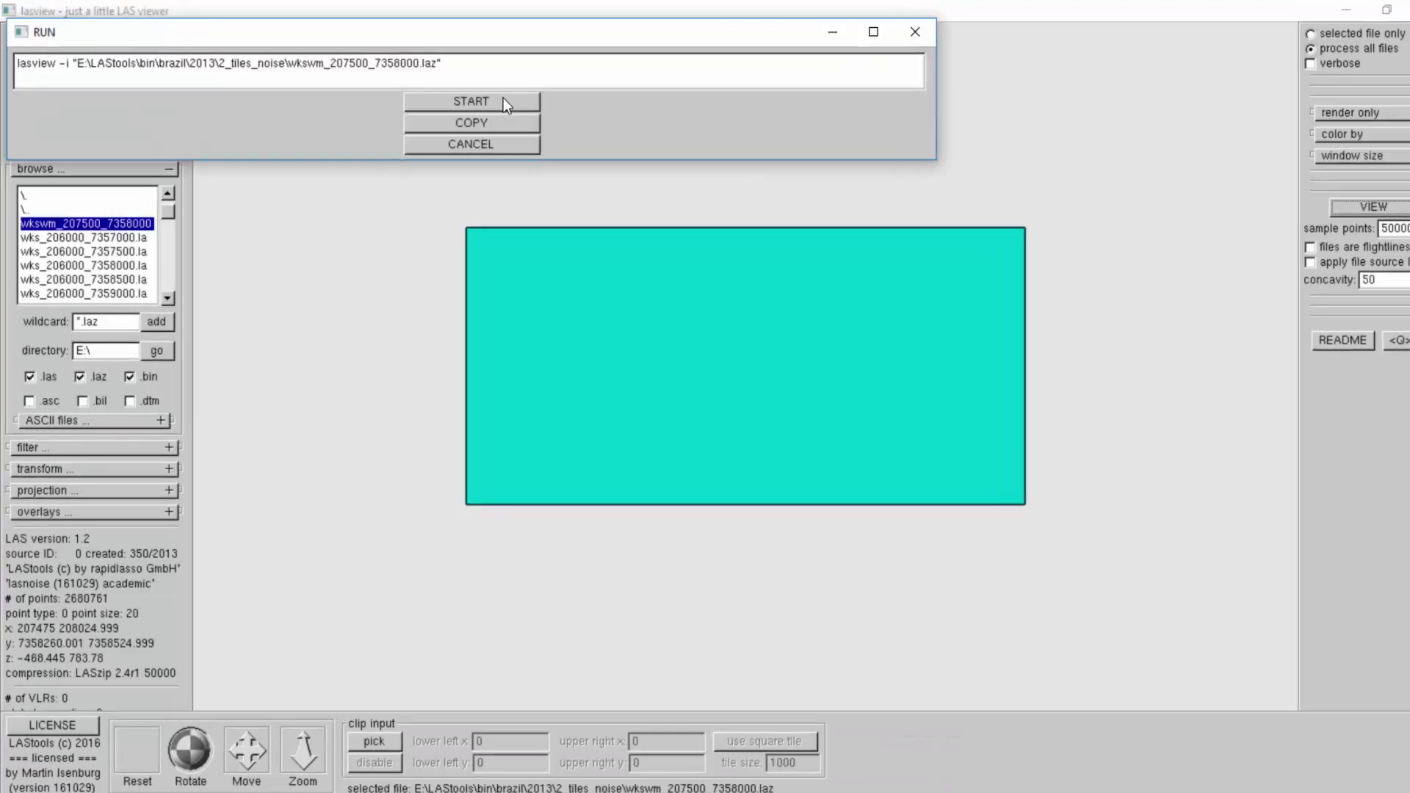
click(504, 102)
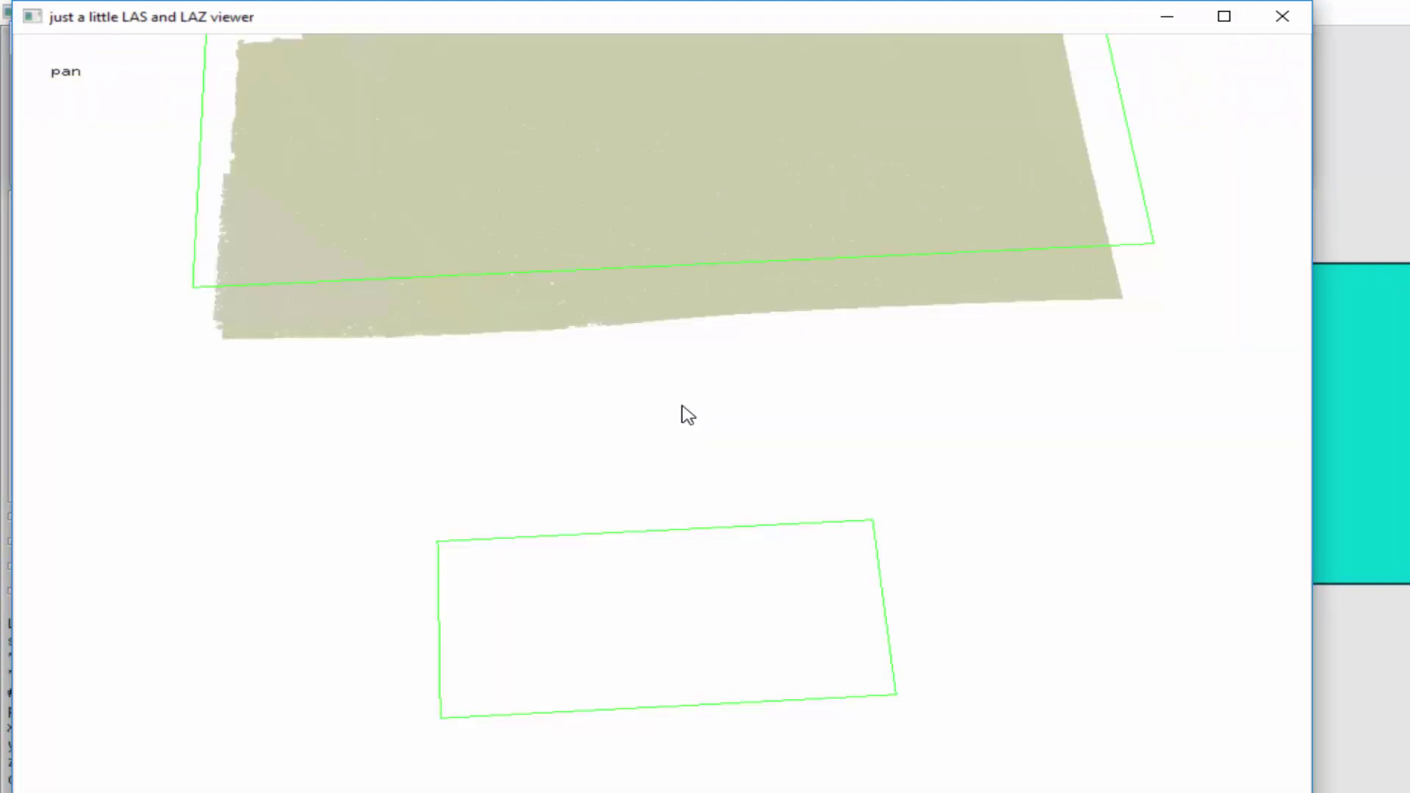
Step: Colour the points by classification to reveal the pink noise, tilt the view, then close the viewer
mouse_move(688, 414)
mouse_down()
mouse_move(694, 478)
mouse_move(697, 422)
mouse_up()
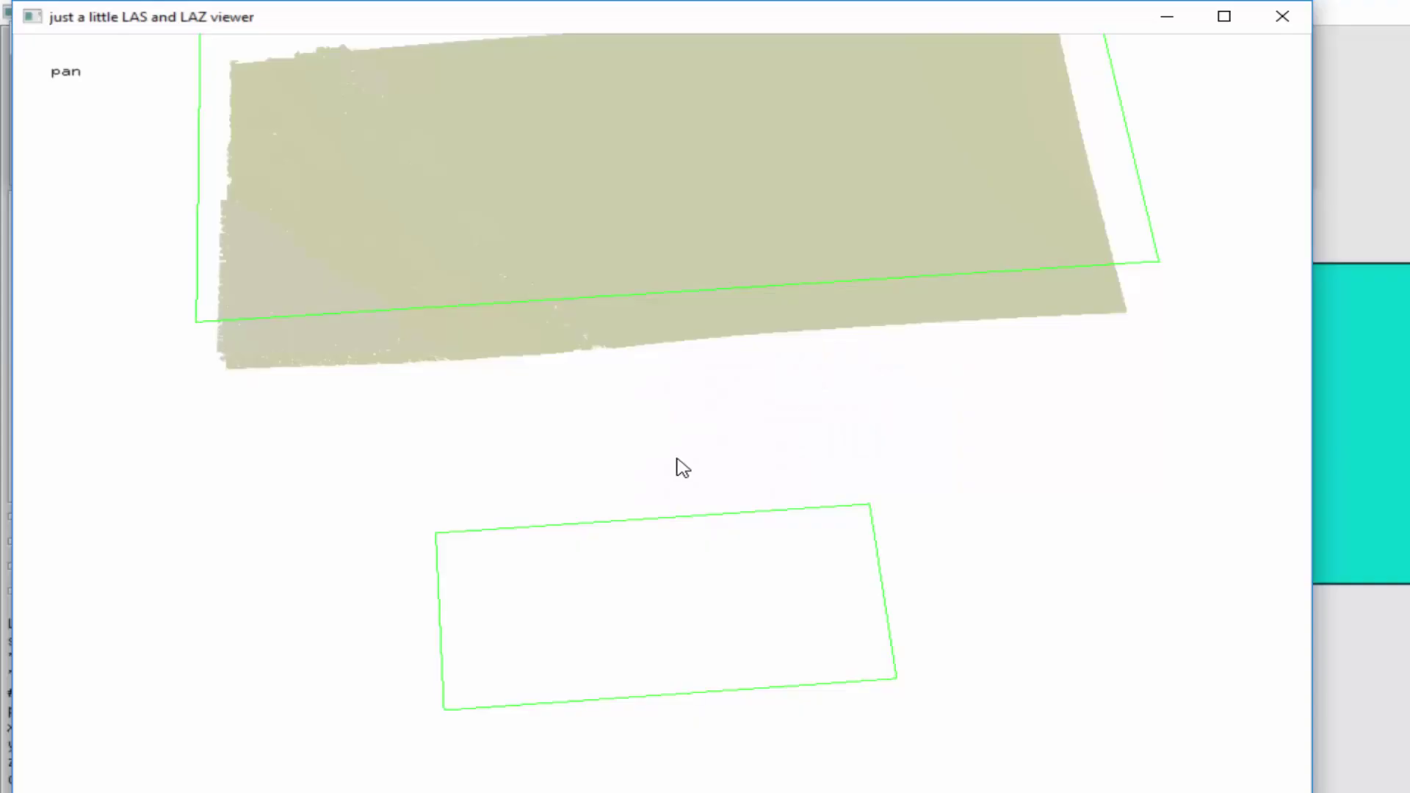
key(c)
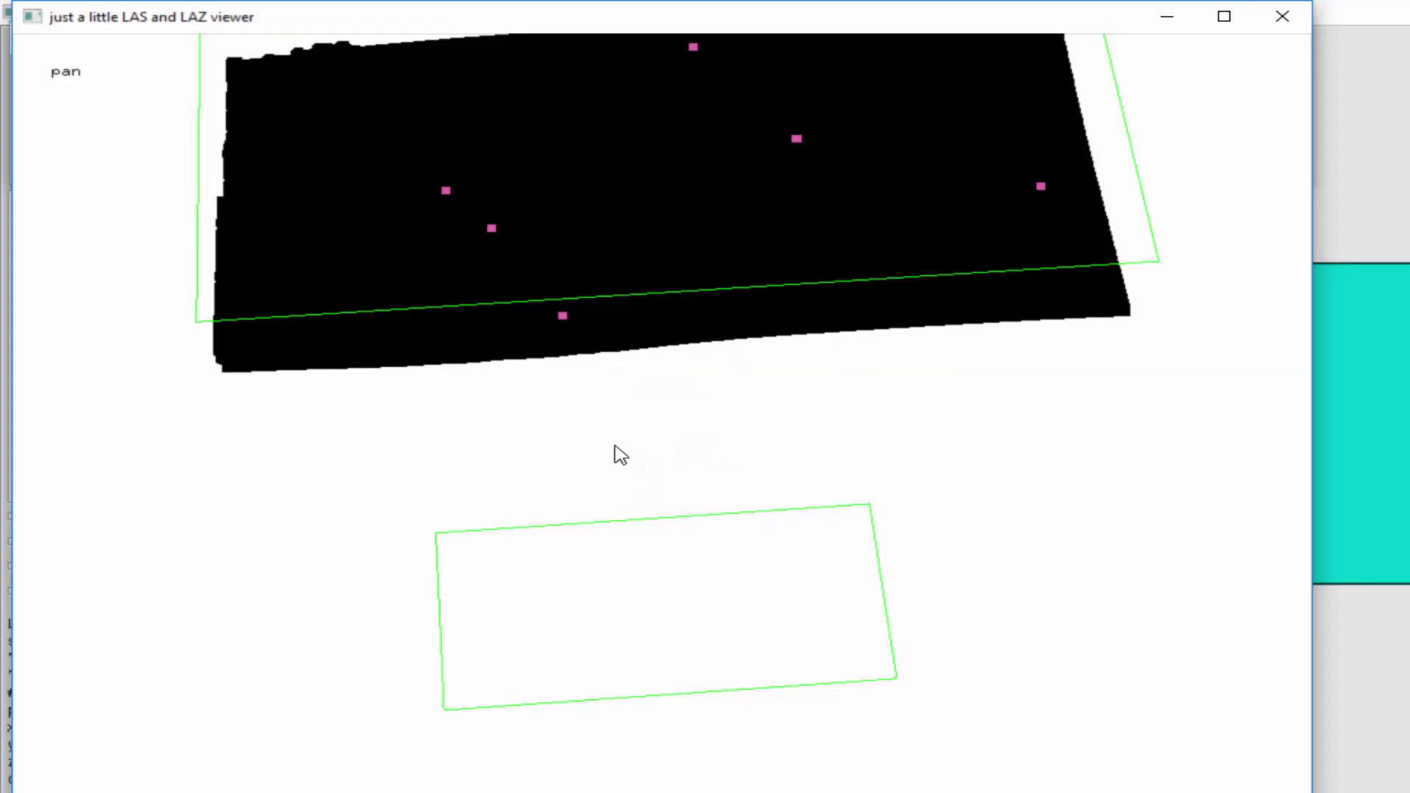
drag(642, 468, 662, 437)
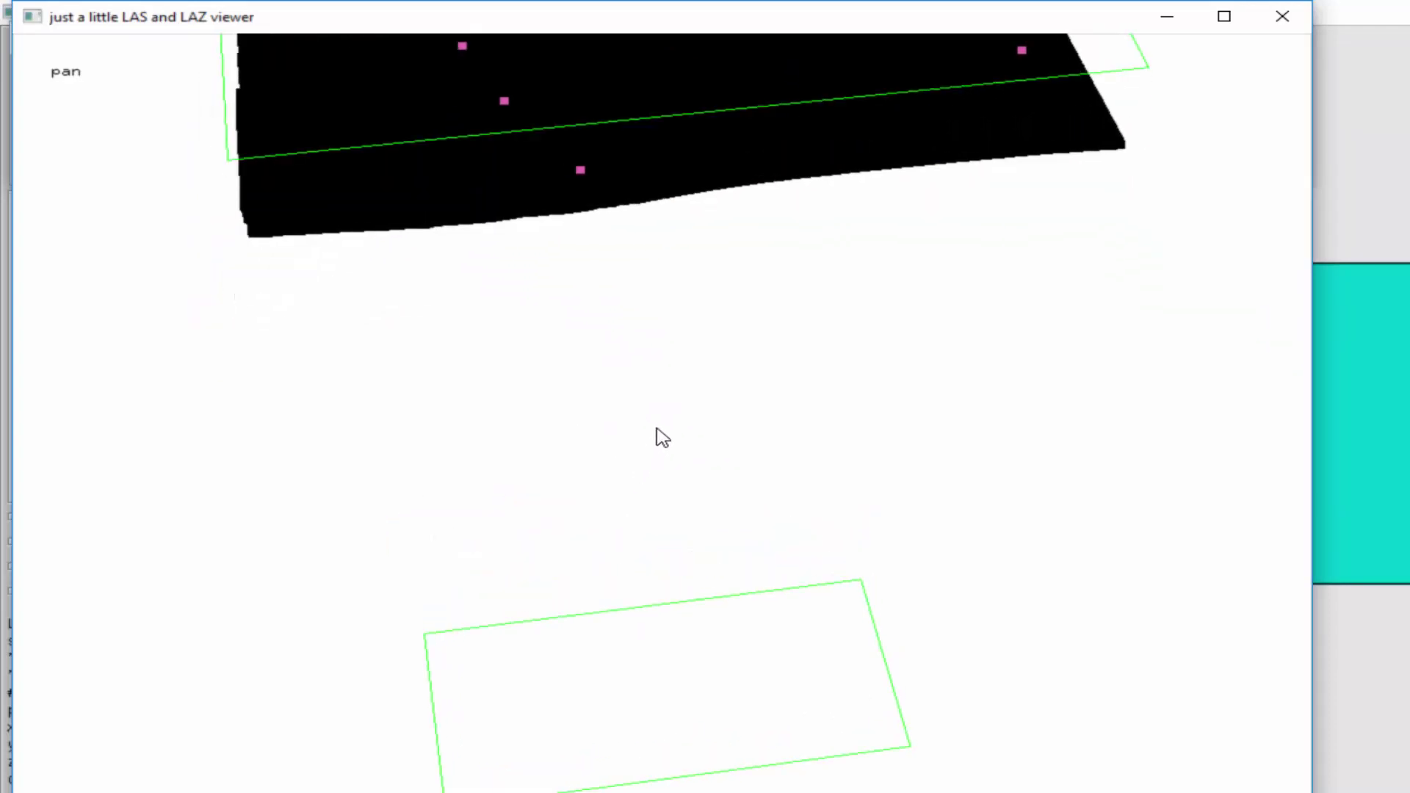
key(Escape)
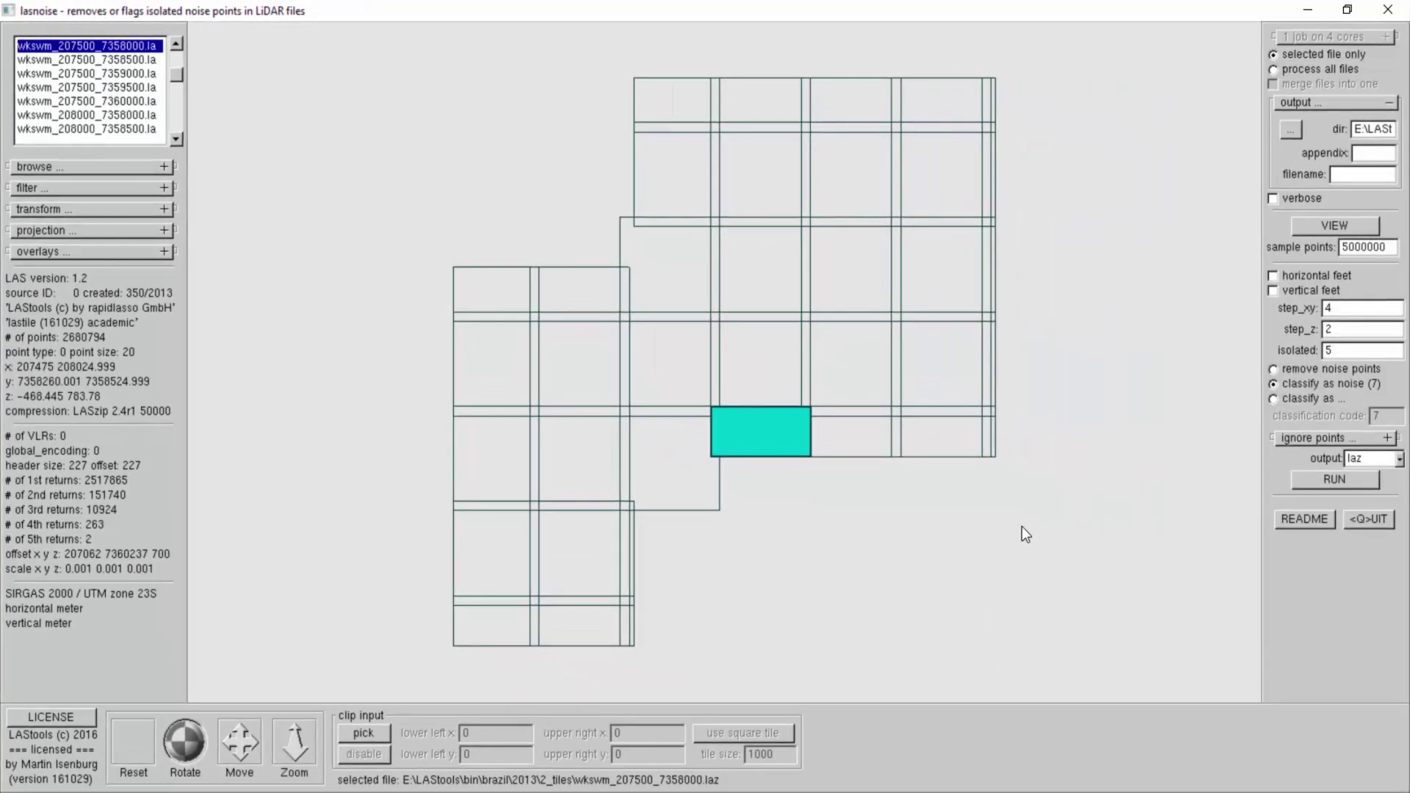
Step: Set lasnoise to process all files as 4 jobs on 4 cores
click(1300, 65)
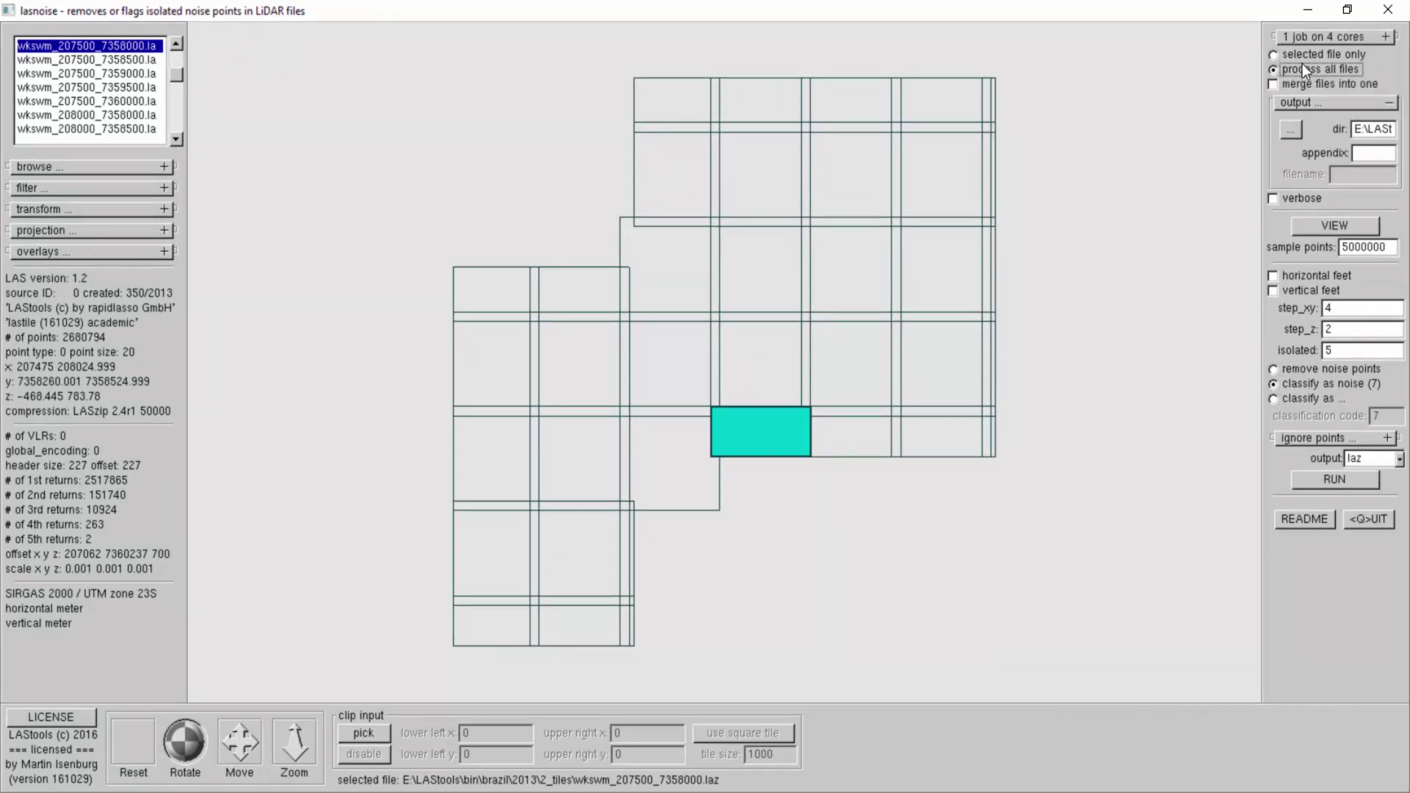
click(1313, 35)
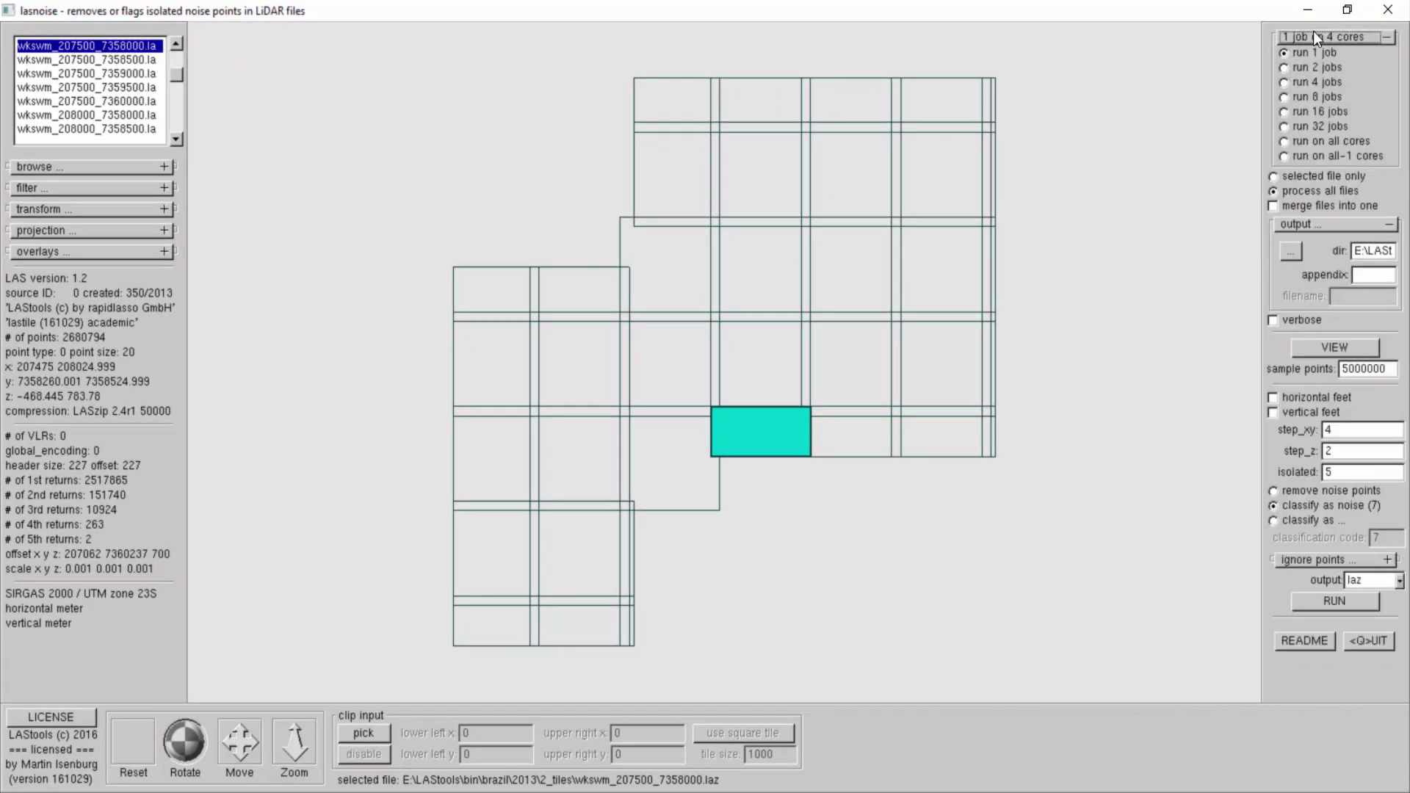
click(1313, 155)
click(1339, 34)
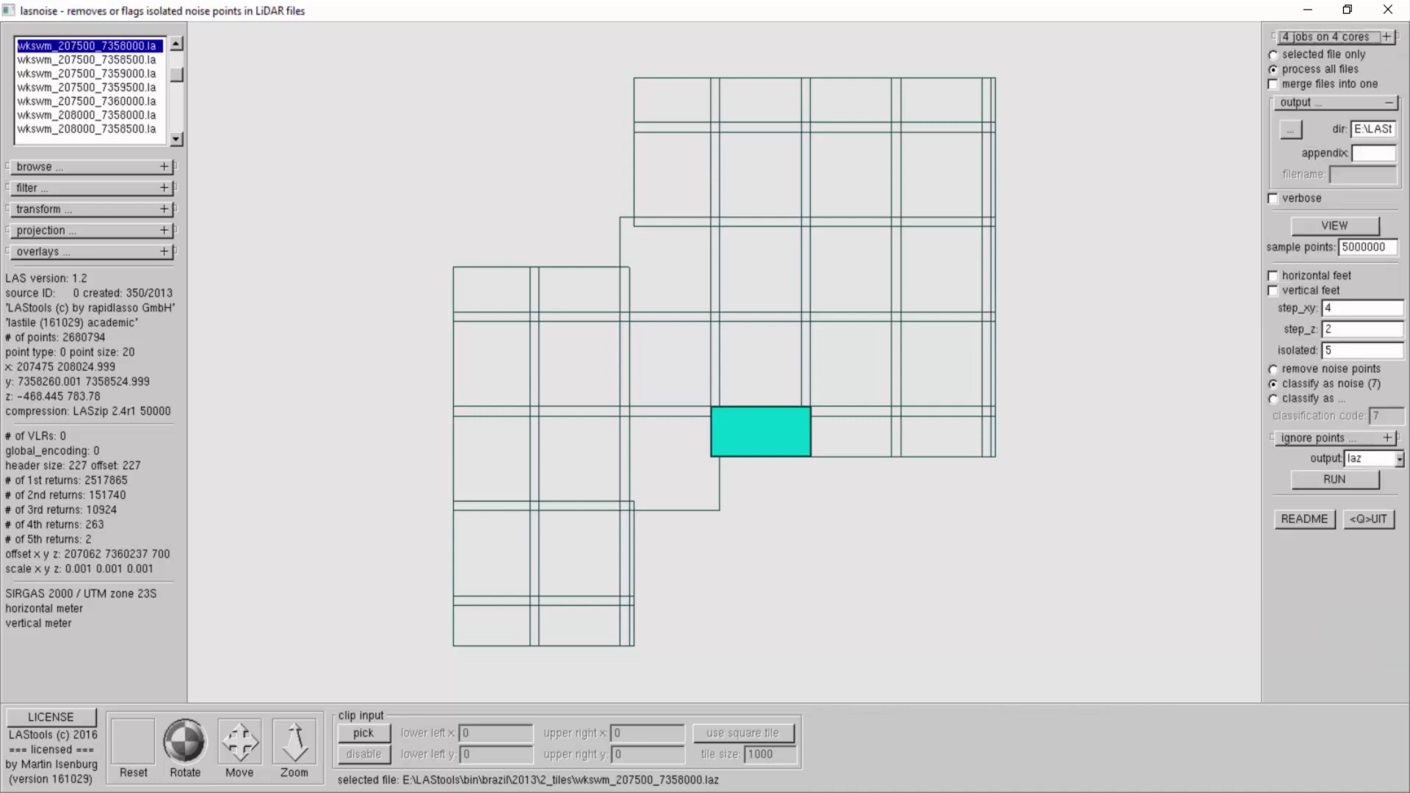
Step: Run lasnoise on all tiles with the -cores 4 command
click(1336, 479)
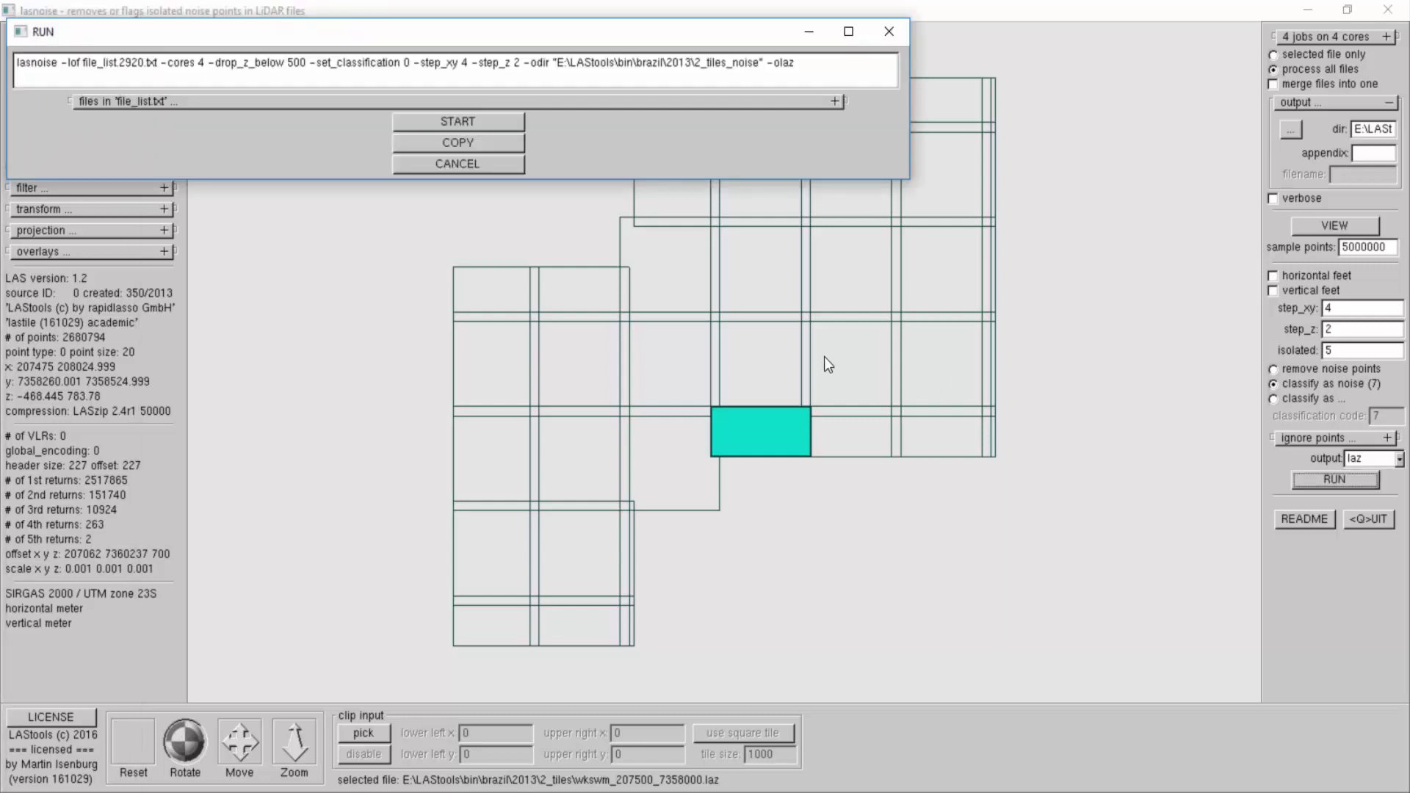
drag(540, 21, 593, 21)
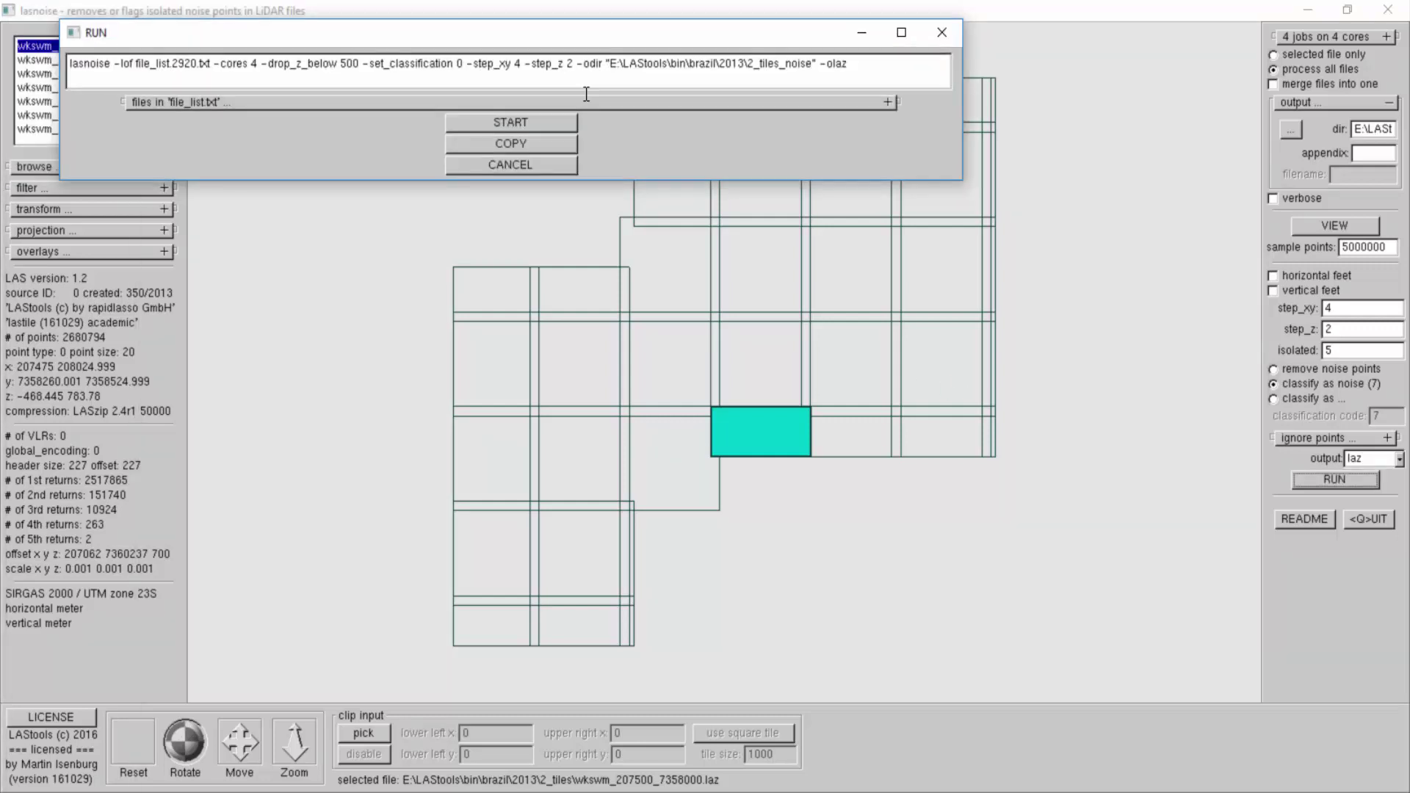
click(545, 126)
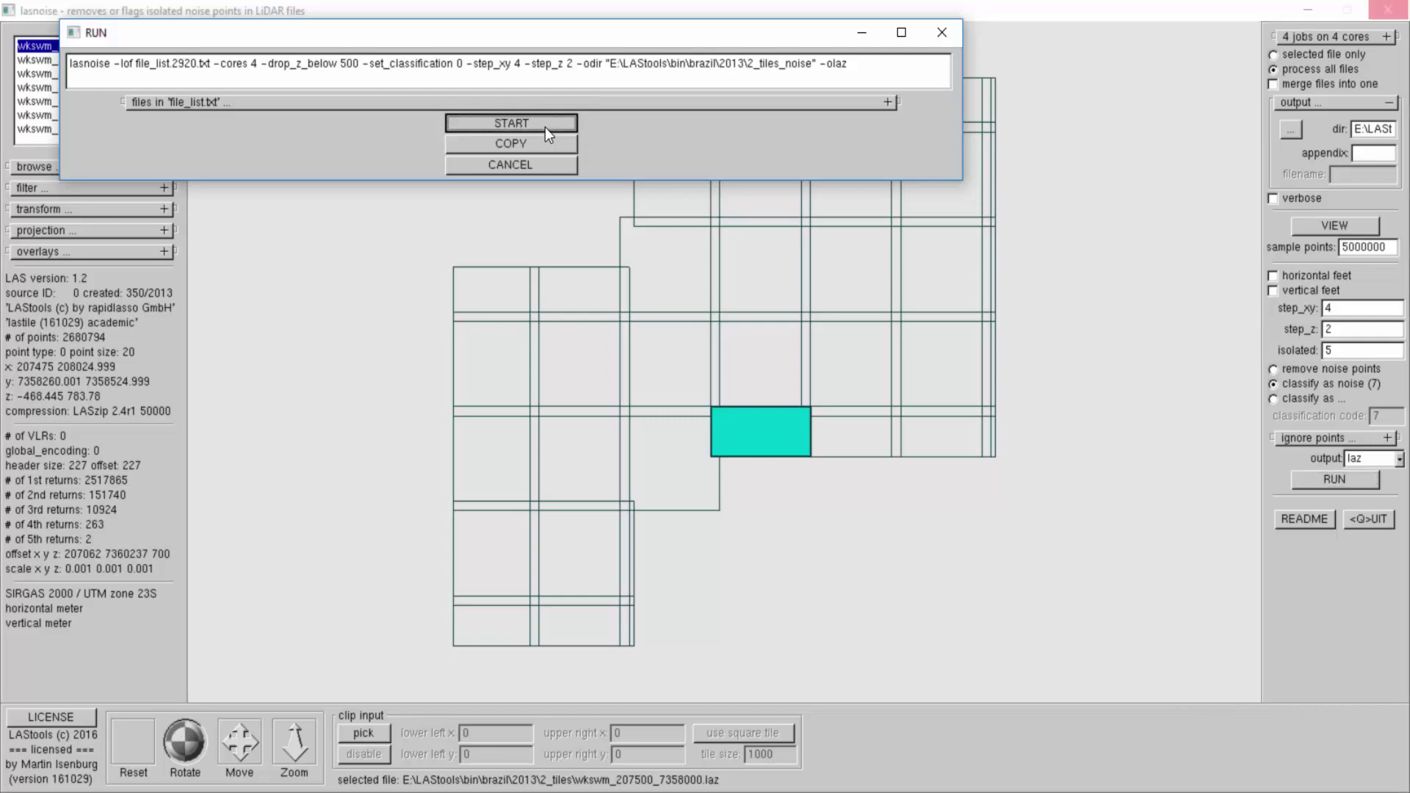